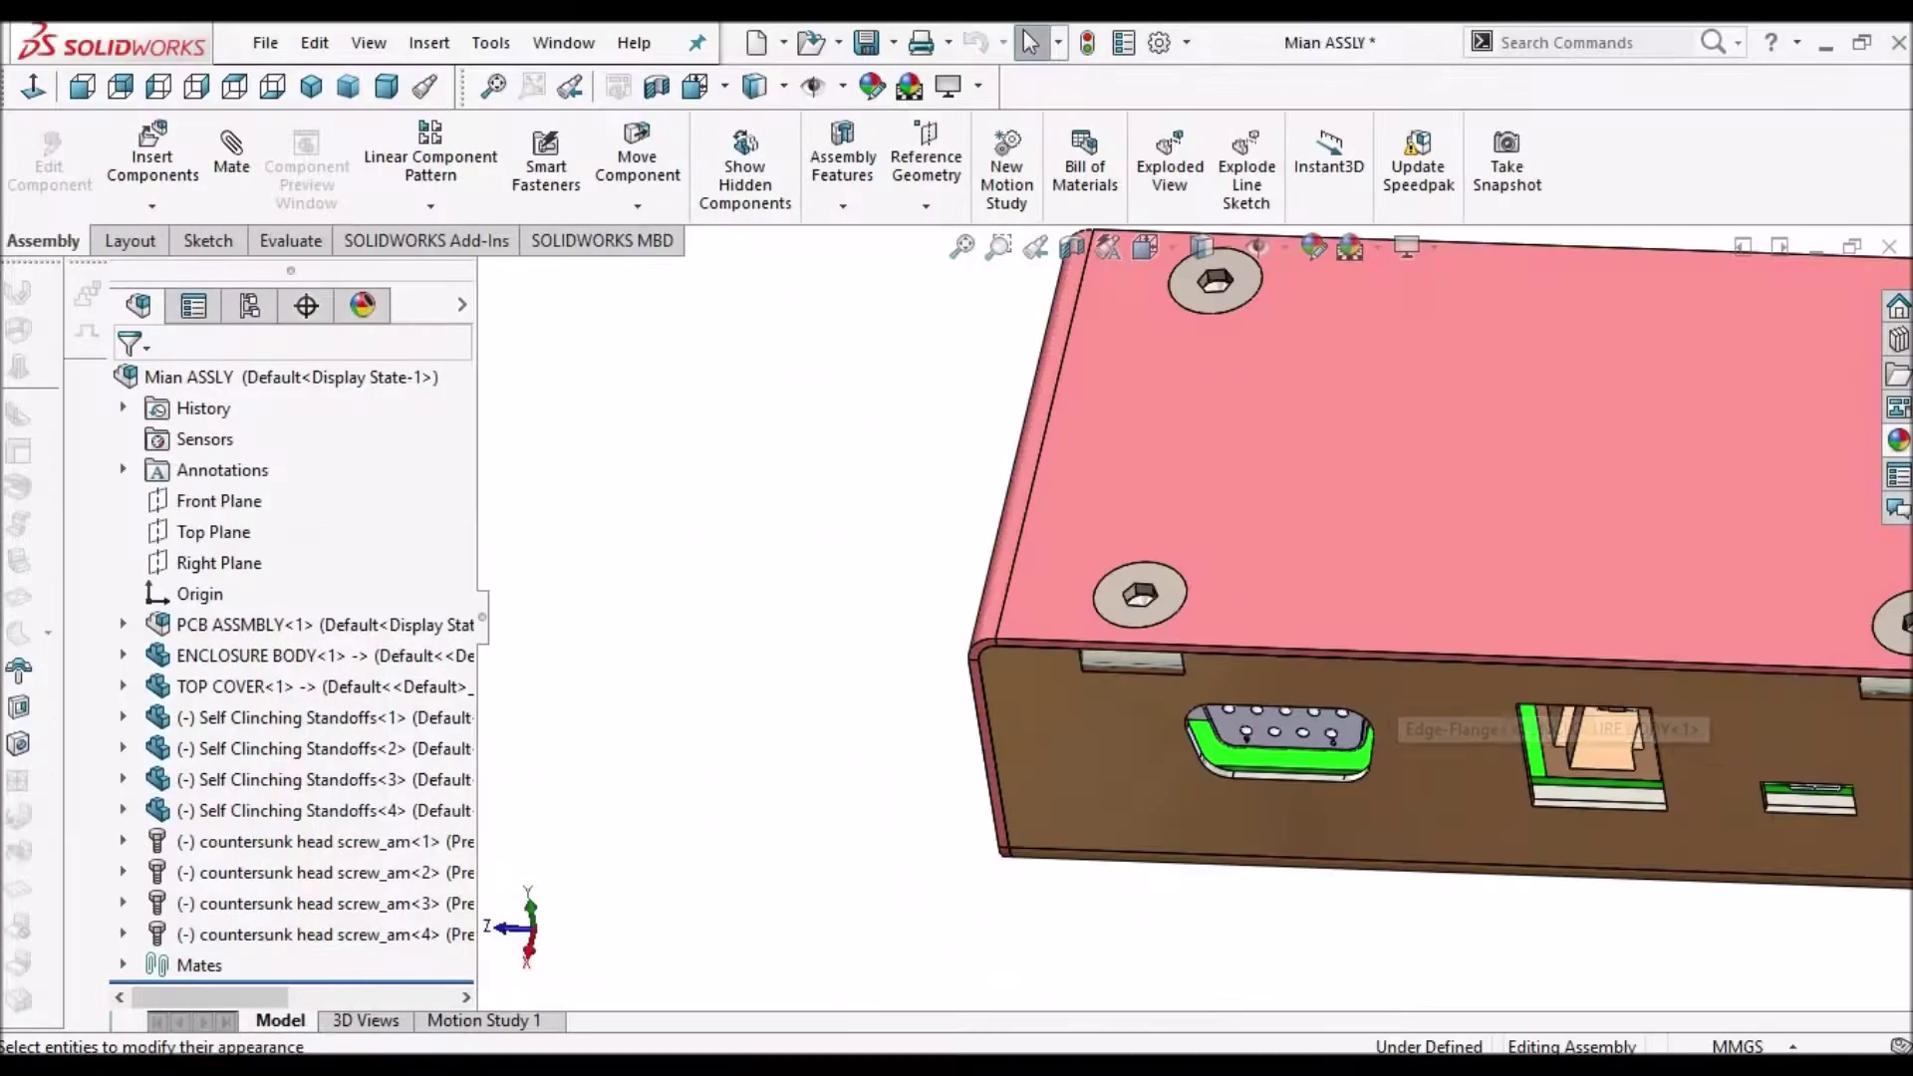
# - Zoom in on the pink top cover of the Mian ASSLY enclosure
pyautogui.scroll(-3, 1206, 578)
# - Select the countersunk head face of one of the lid screws
pyautogui.scroll(5, 1208, 590)
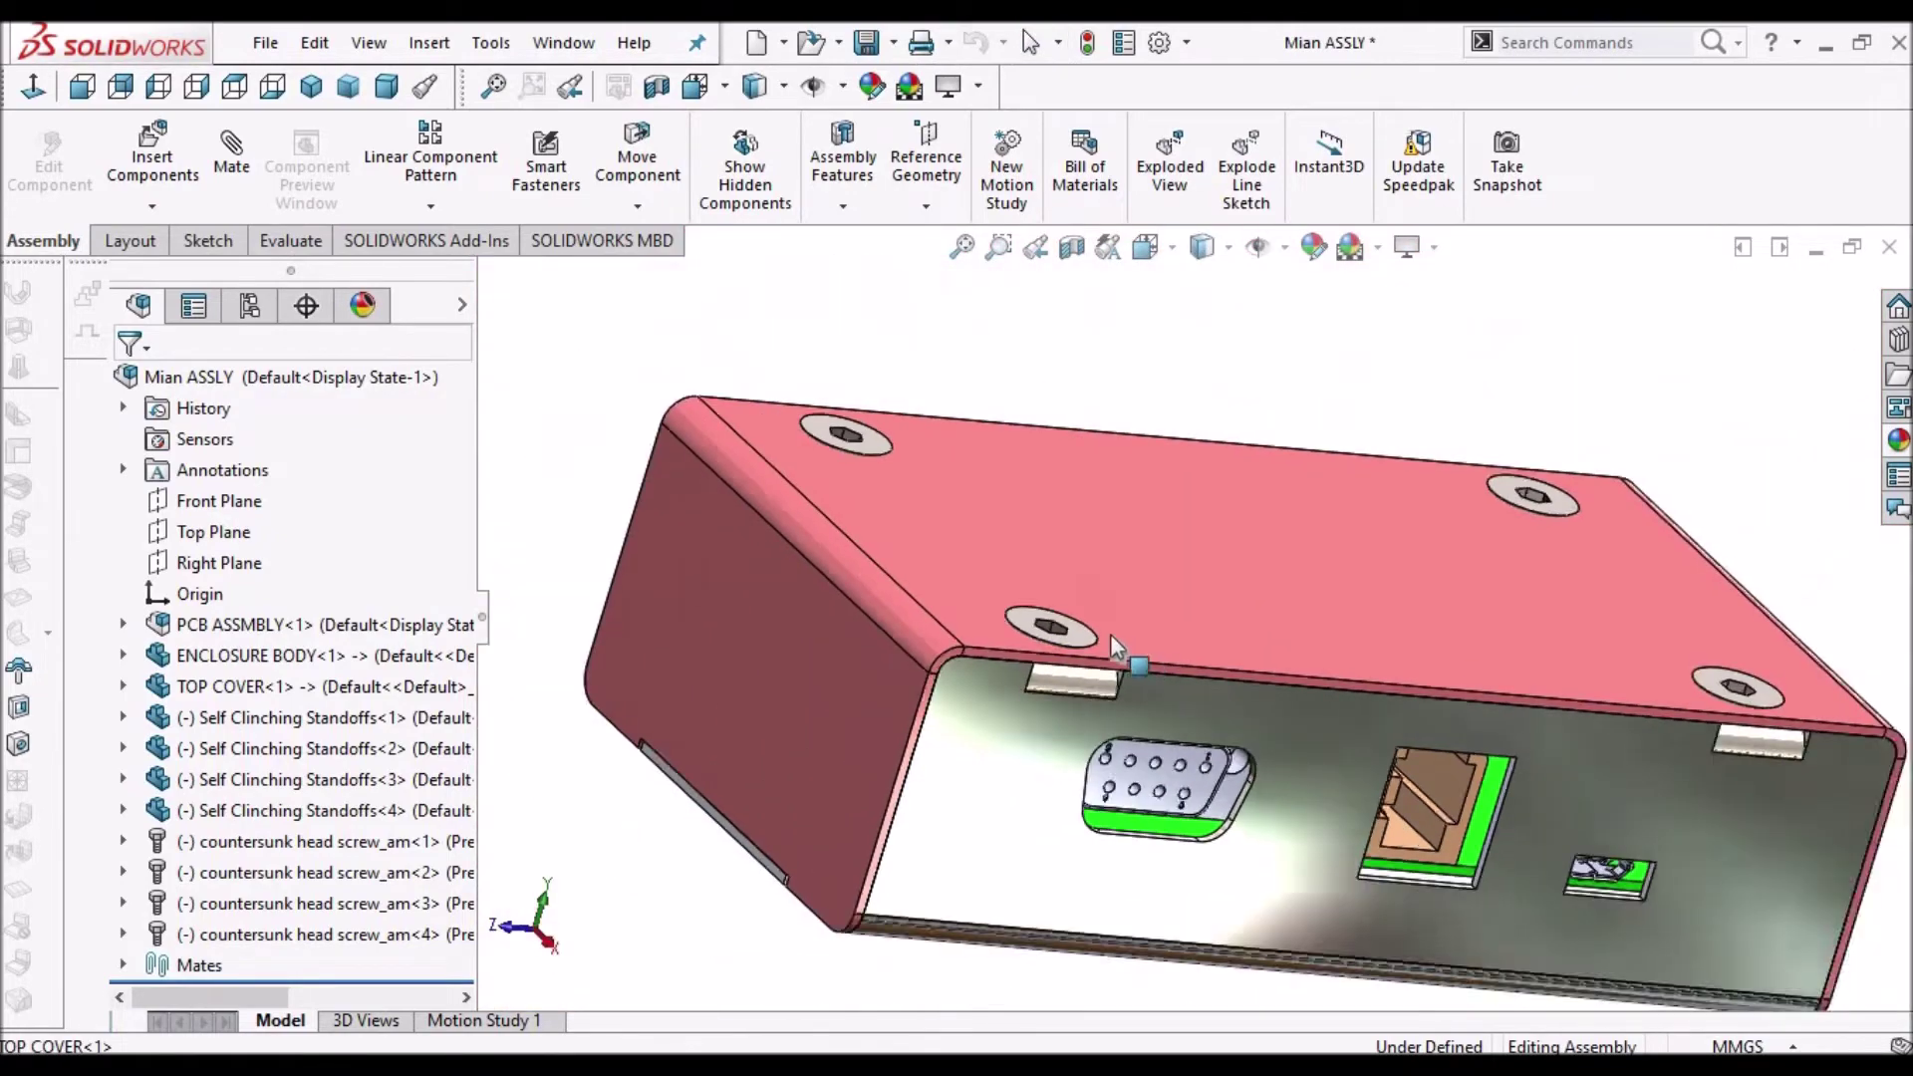
pyautogui.scroll(-5, 1118, 620)
pyautogui.moveTo(1118, 619)
pyautogui.mouseDown(button='middle')
pyautogui.moveTo(1119, 538)
pyautogui.moveTo(1096, 546)
pyautogui.moveTo(1190, 633)
pyautogui.moveTo(1123, 625)
pyautogui.mouseUp(button='middle')
pyautogui.scroll(-3, 1123, 625)
pyautogui.scroll(-1, 1123, 625)
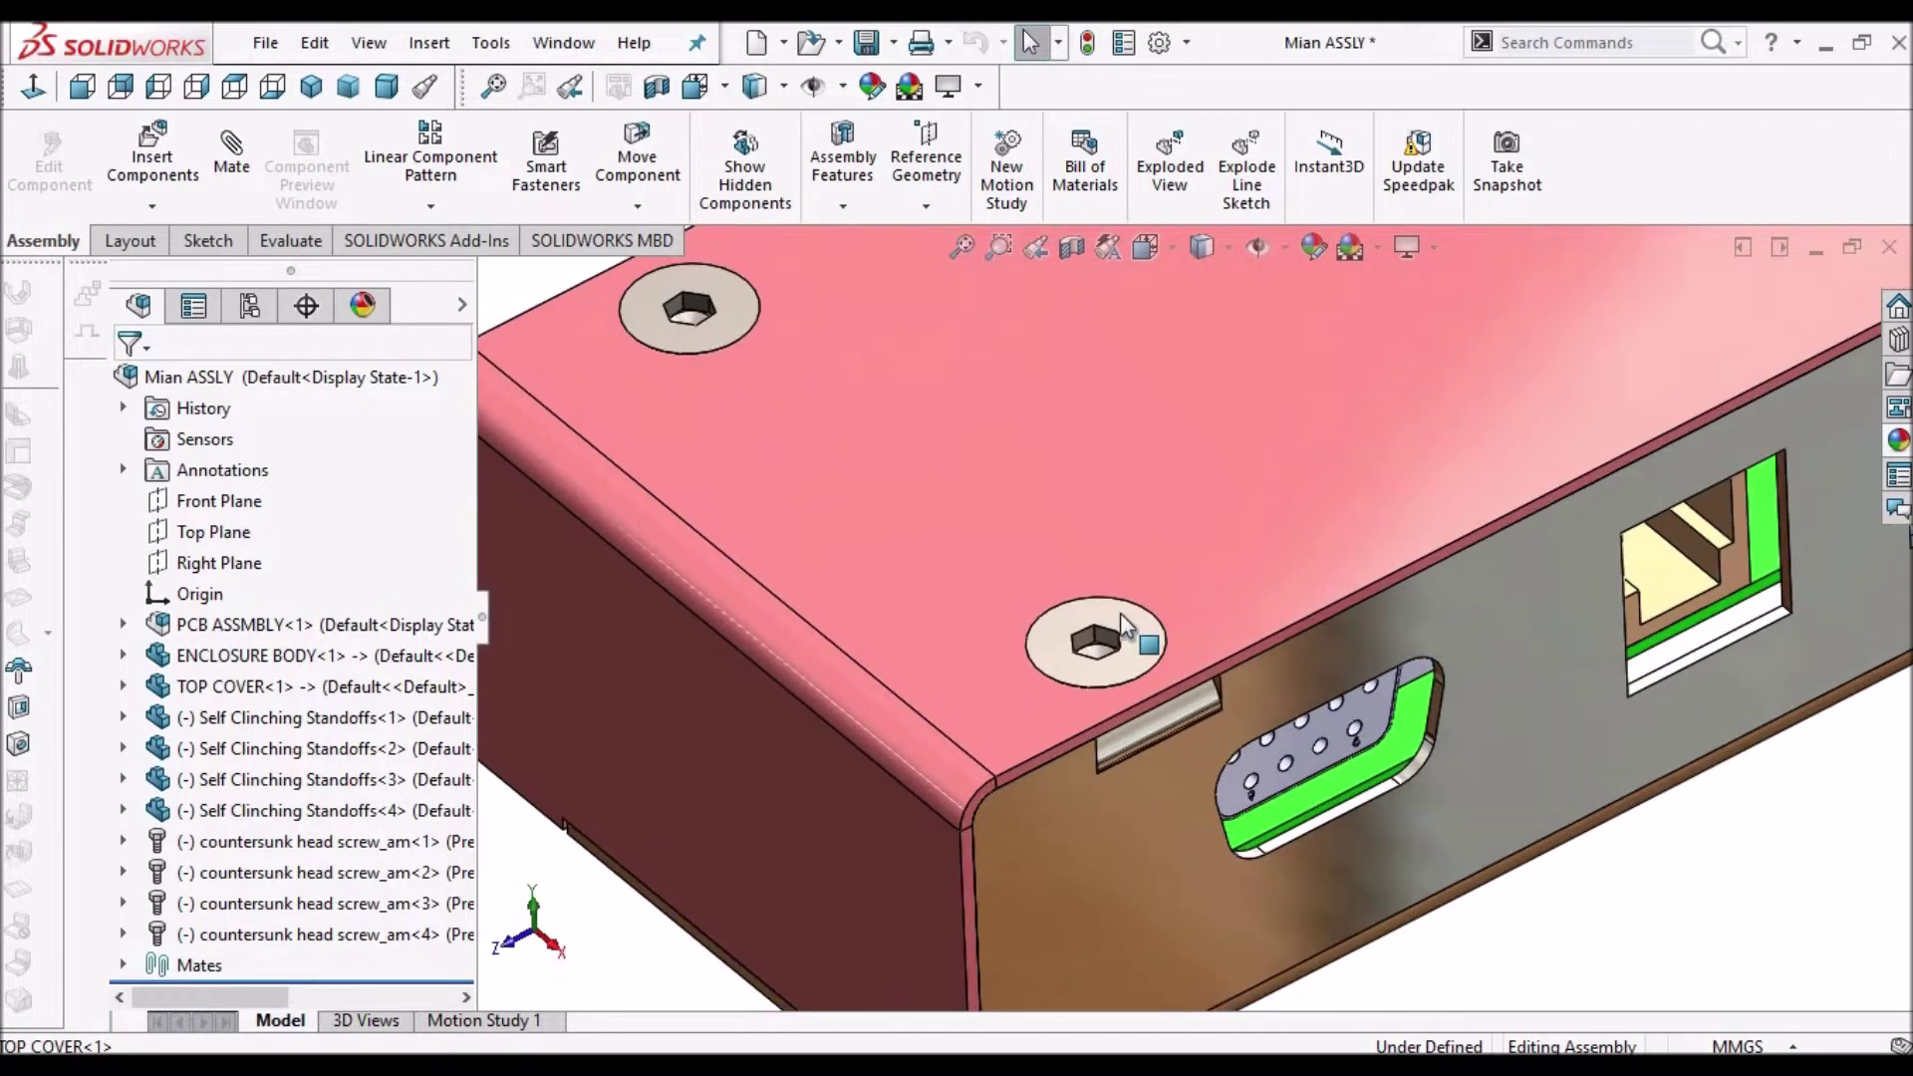
pyautogui.click(1049, 636)
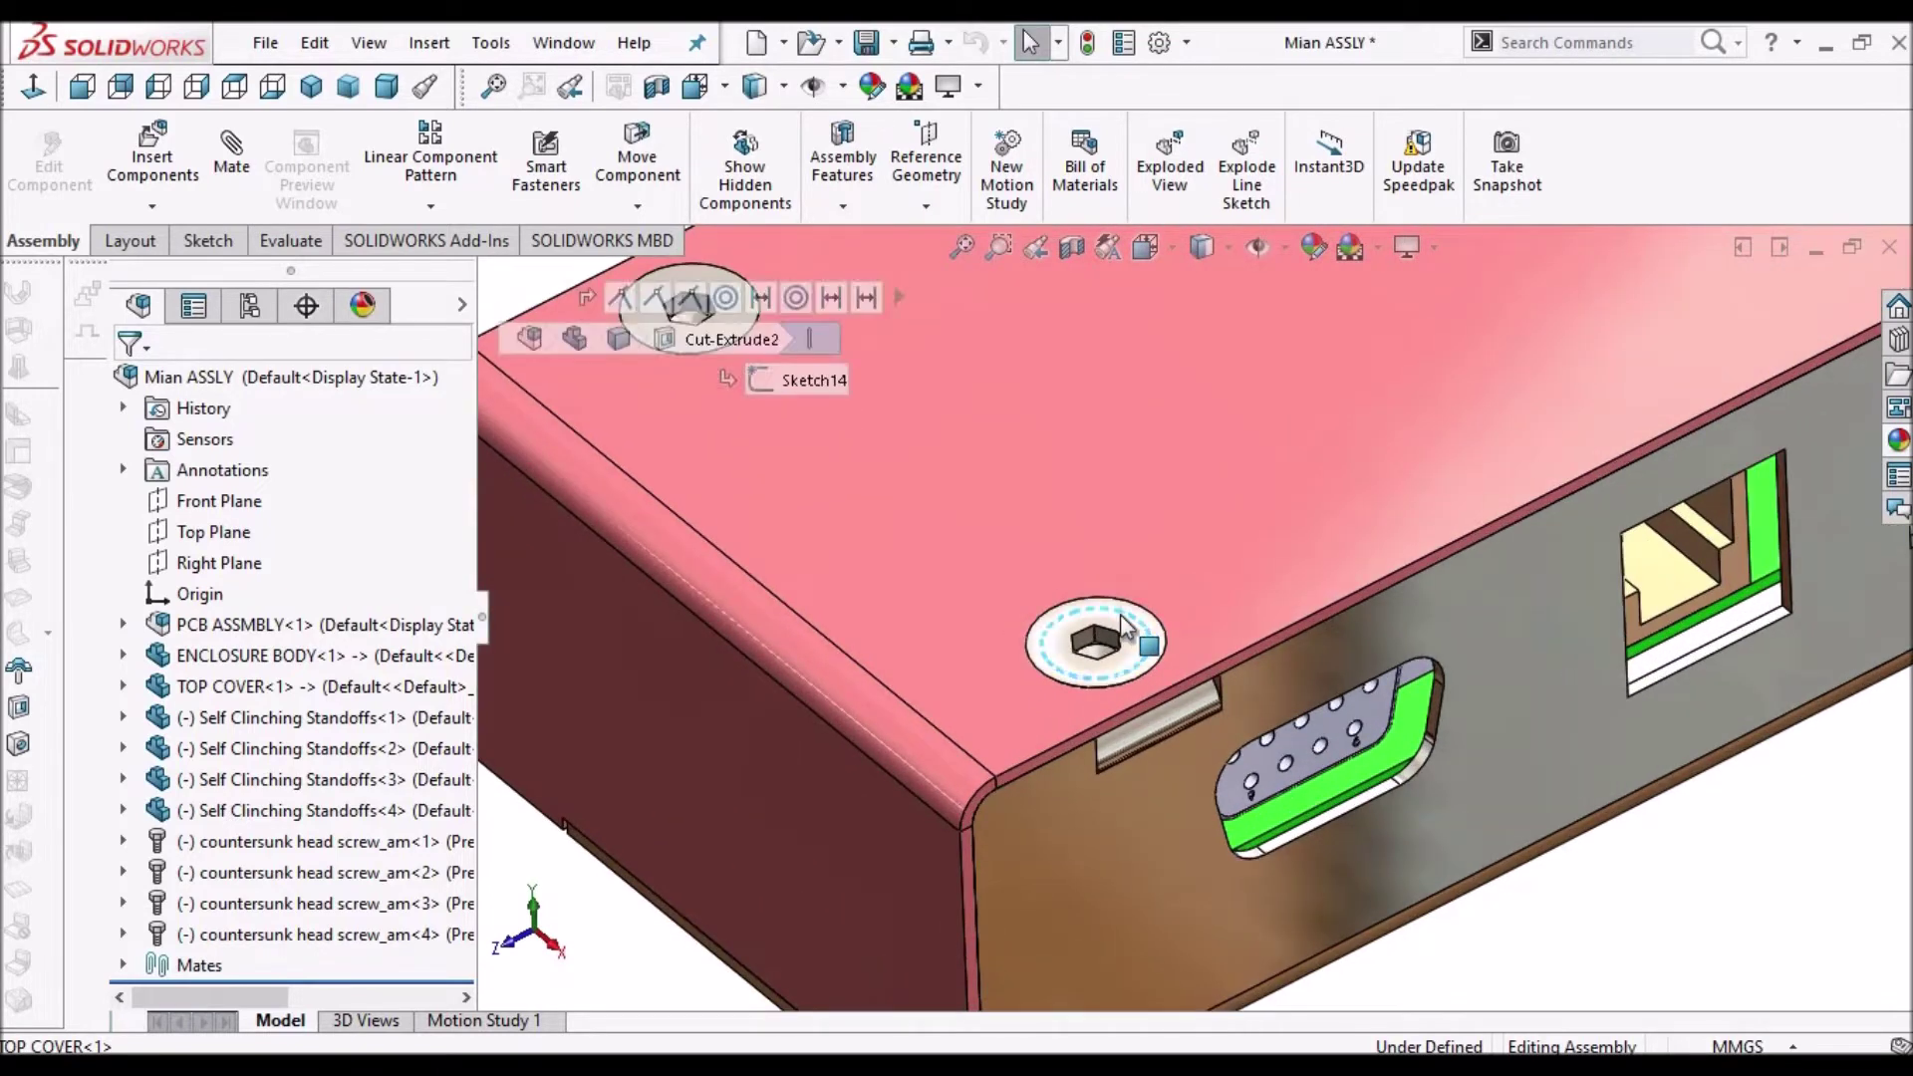
pyautogui.click(1038, 650)
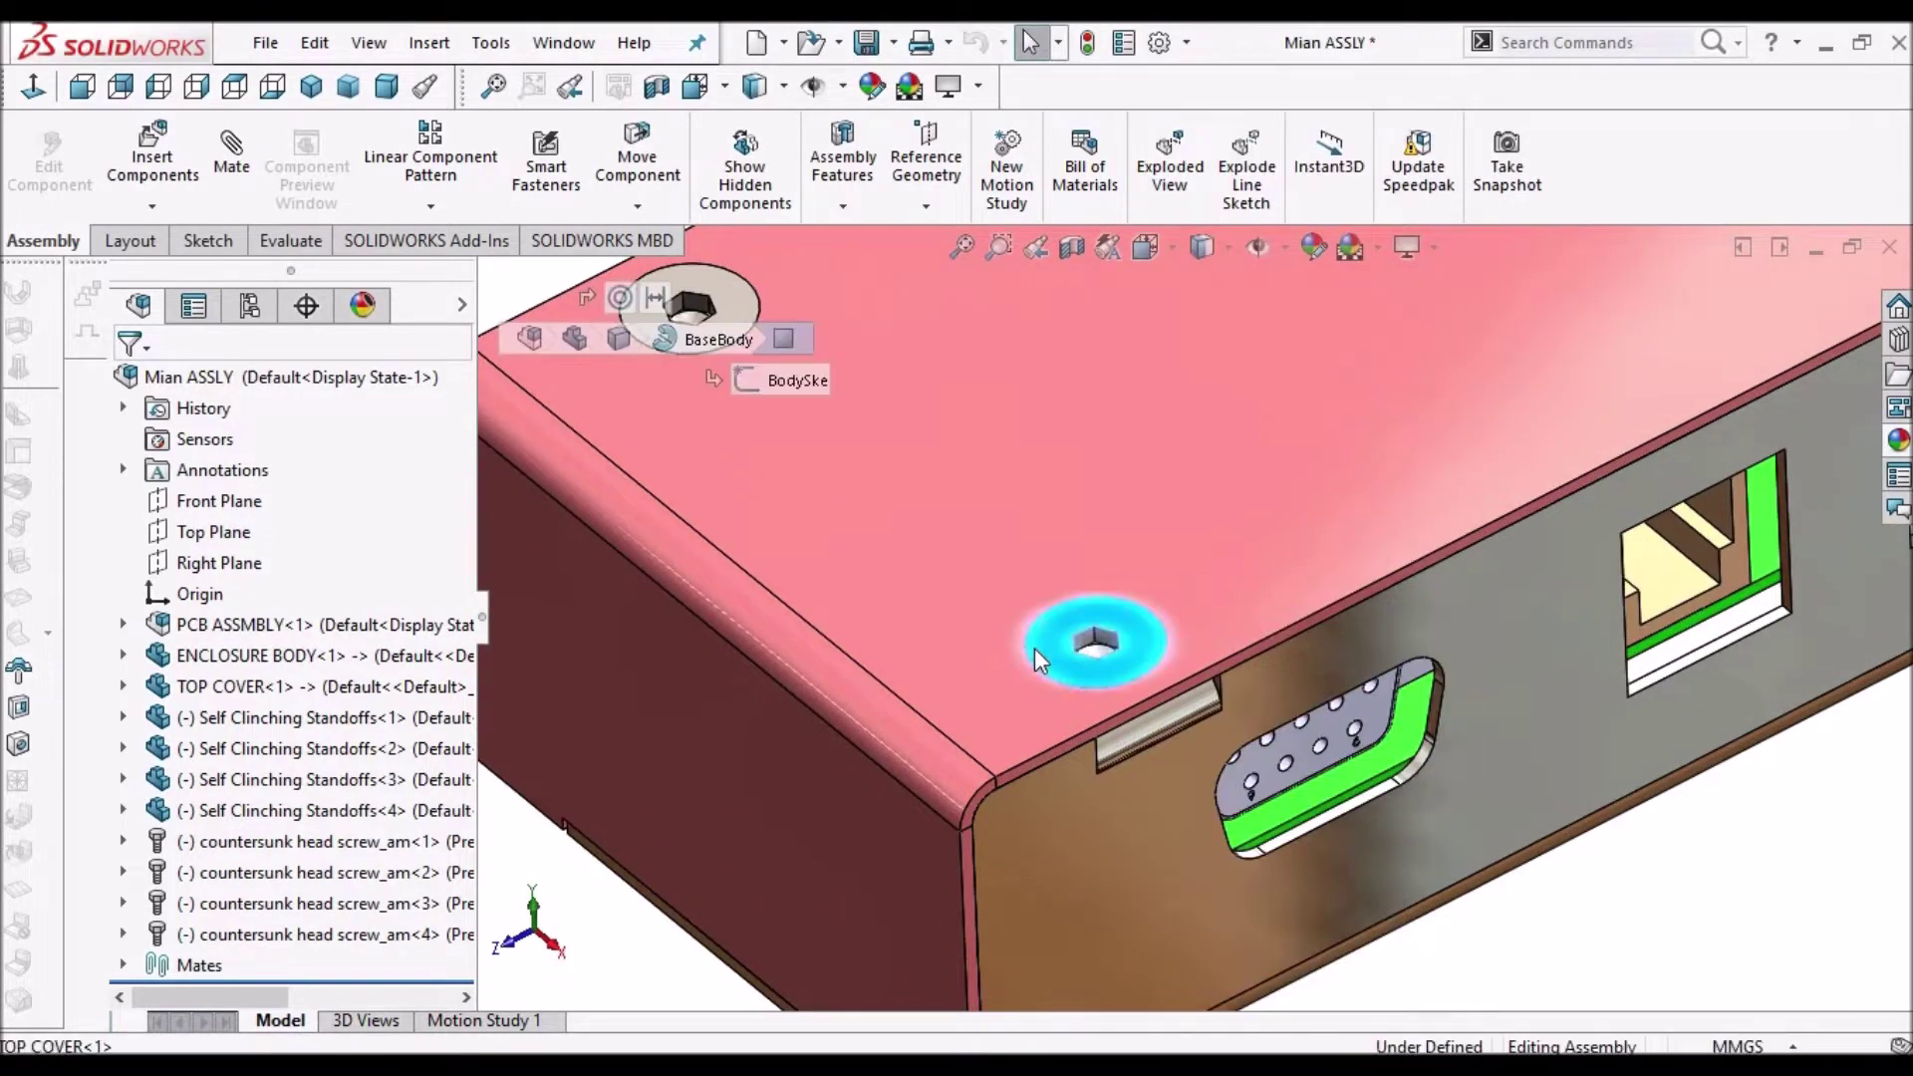
pyautogui.scroll(-2, 1151, 589)
pyautogui.click(1151, 589)
pyautogui.scroll(-2, 1151, 589)
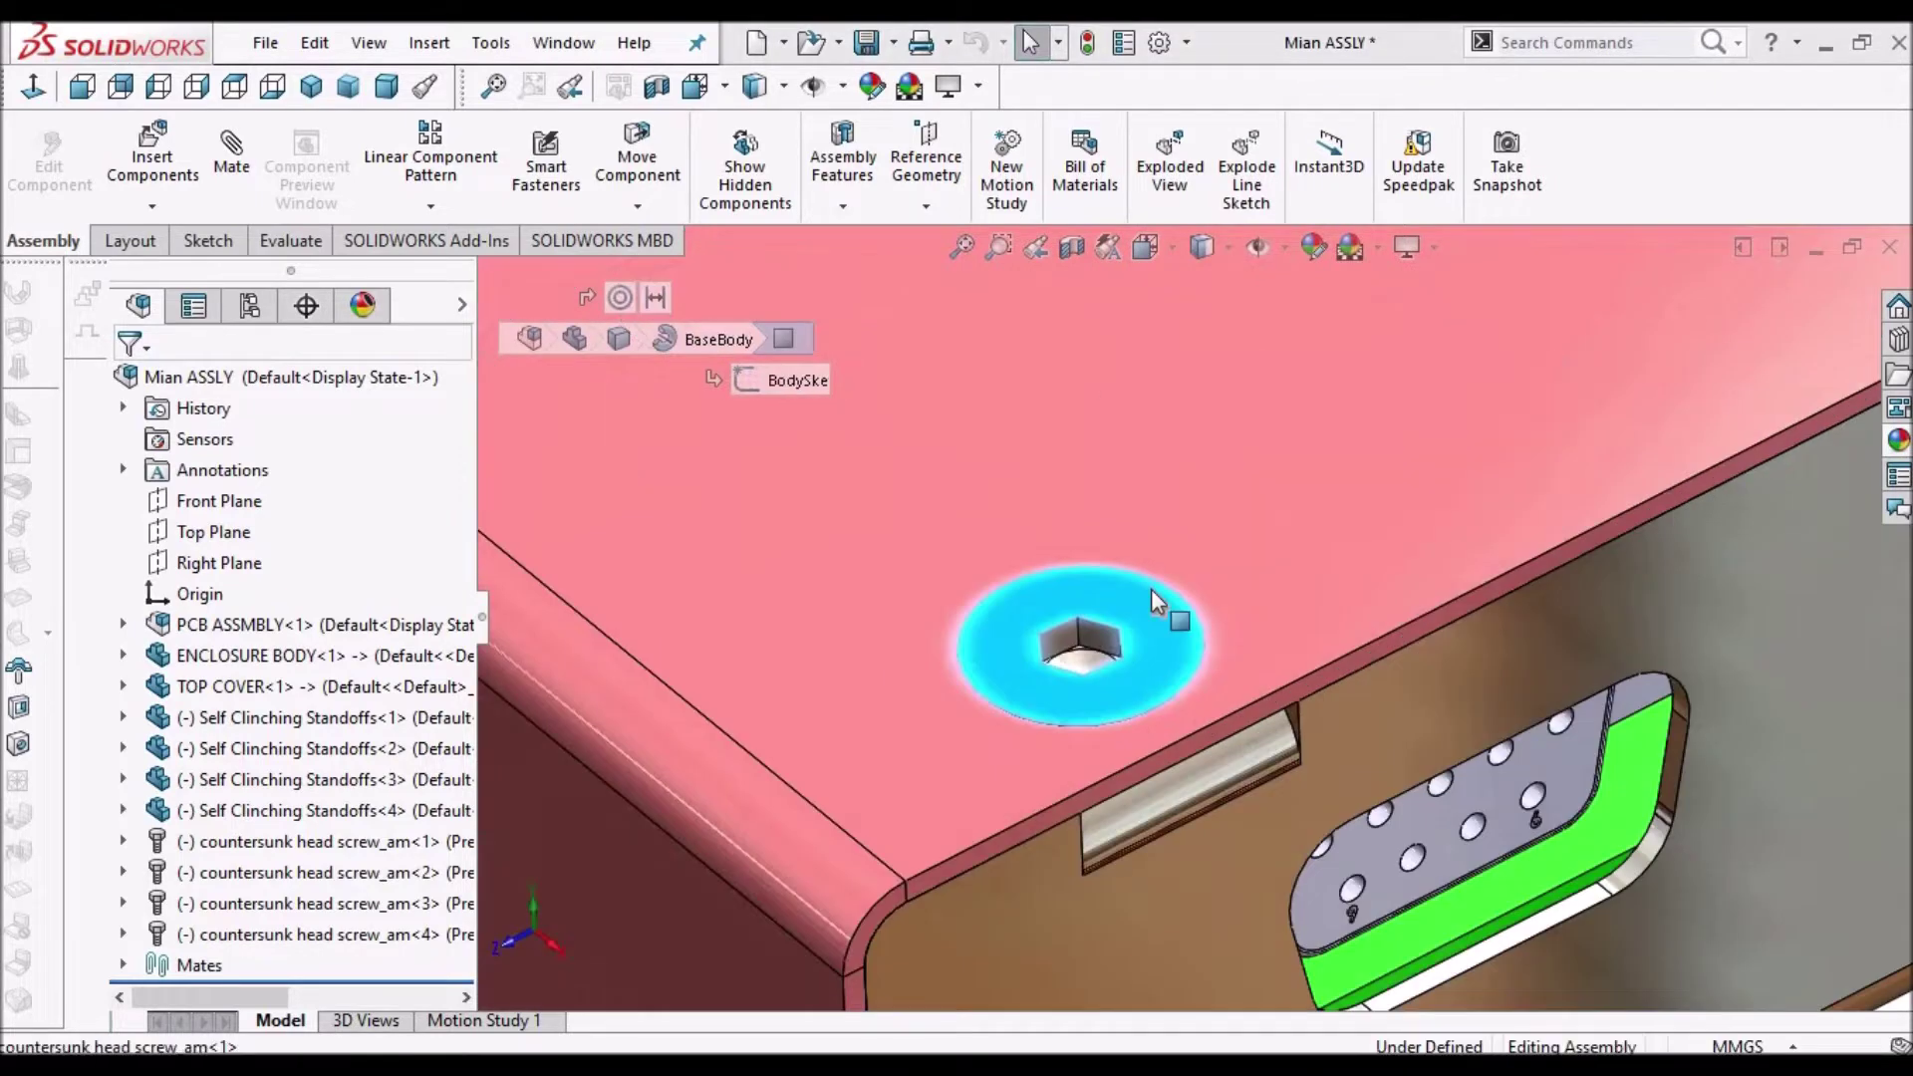
# - Isolate the countersunk screw and rotate it to inspect its head
pyautogui.rightClick(1151, 589)
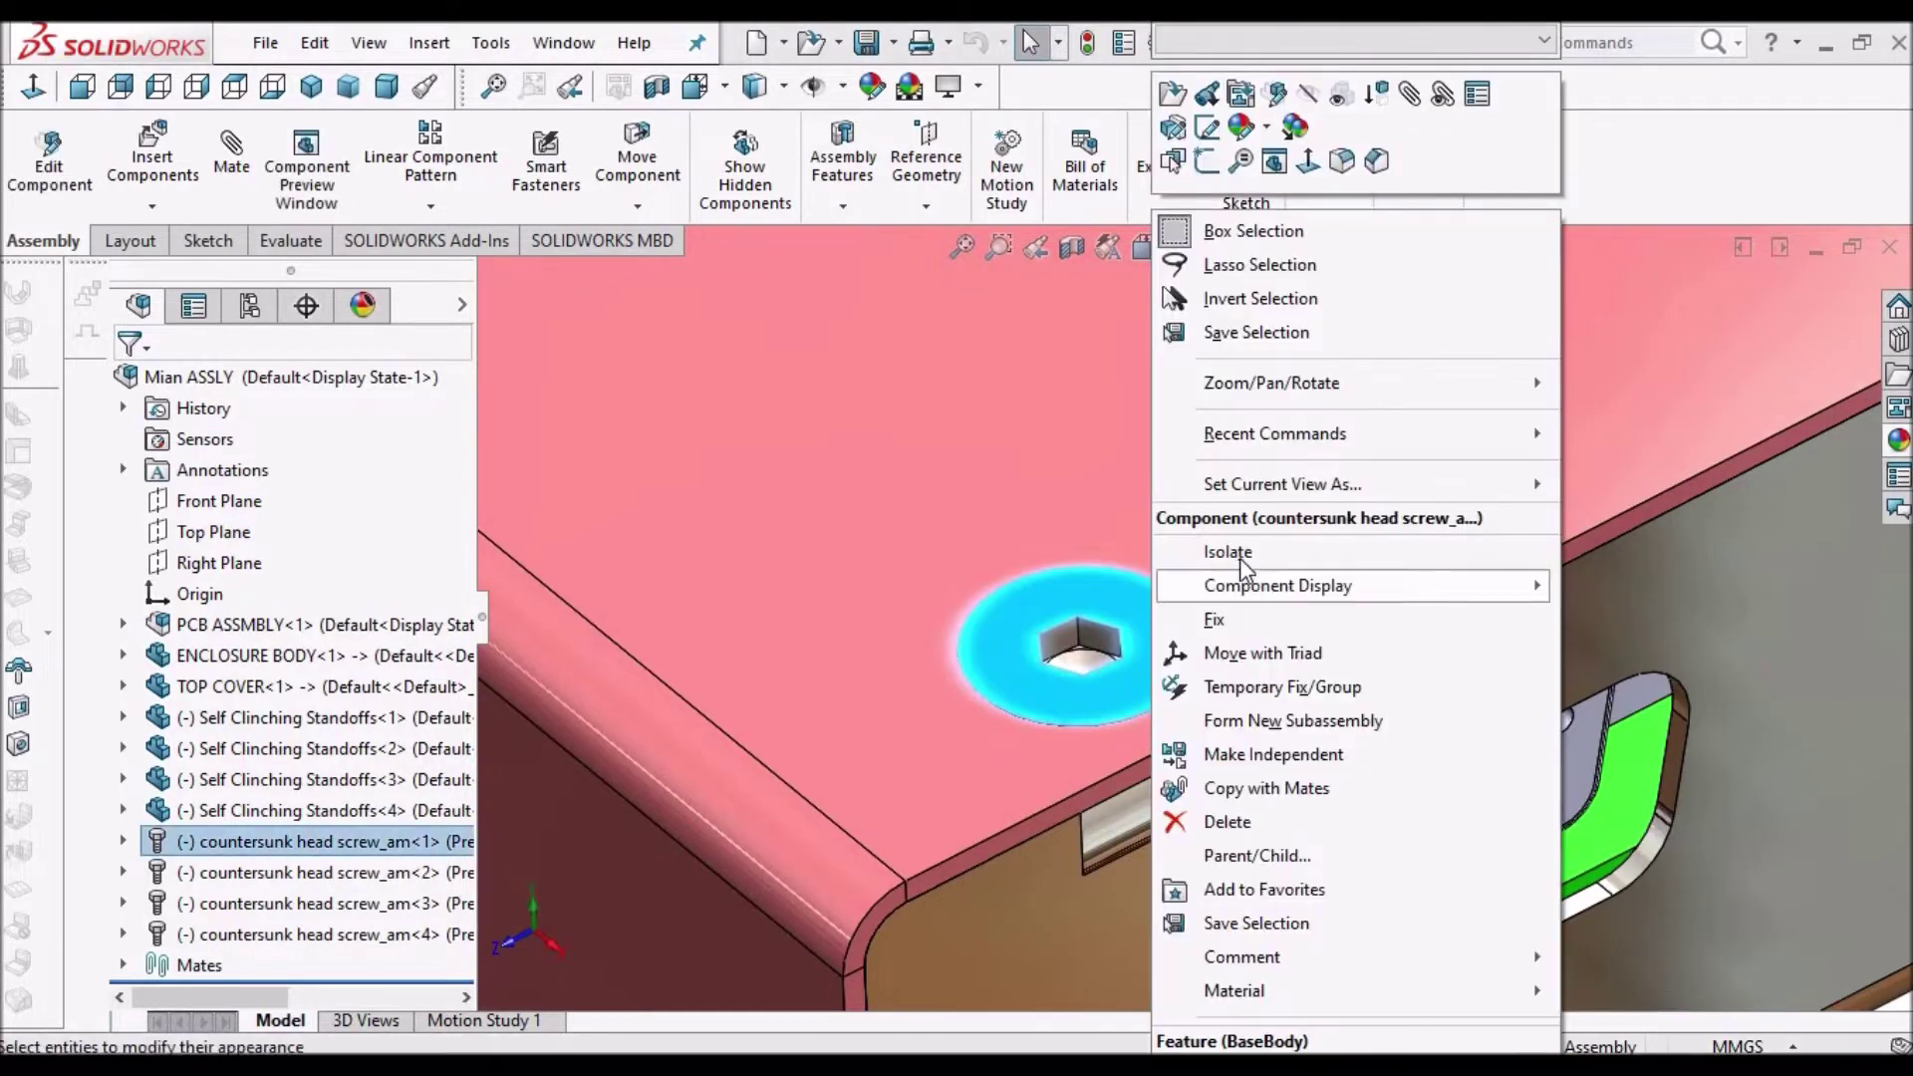
pyautogui.press('Escape')
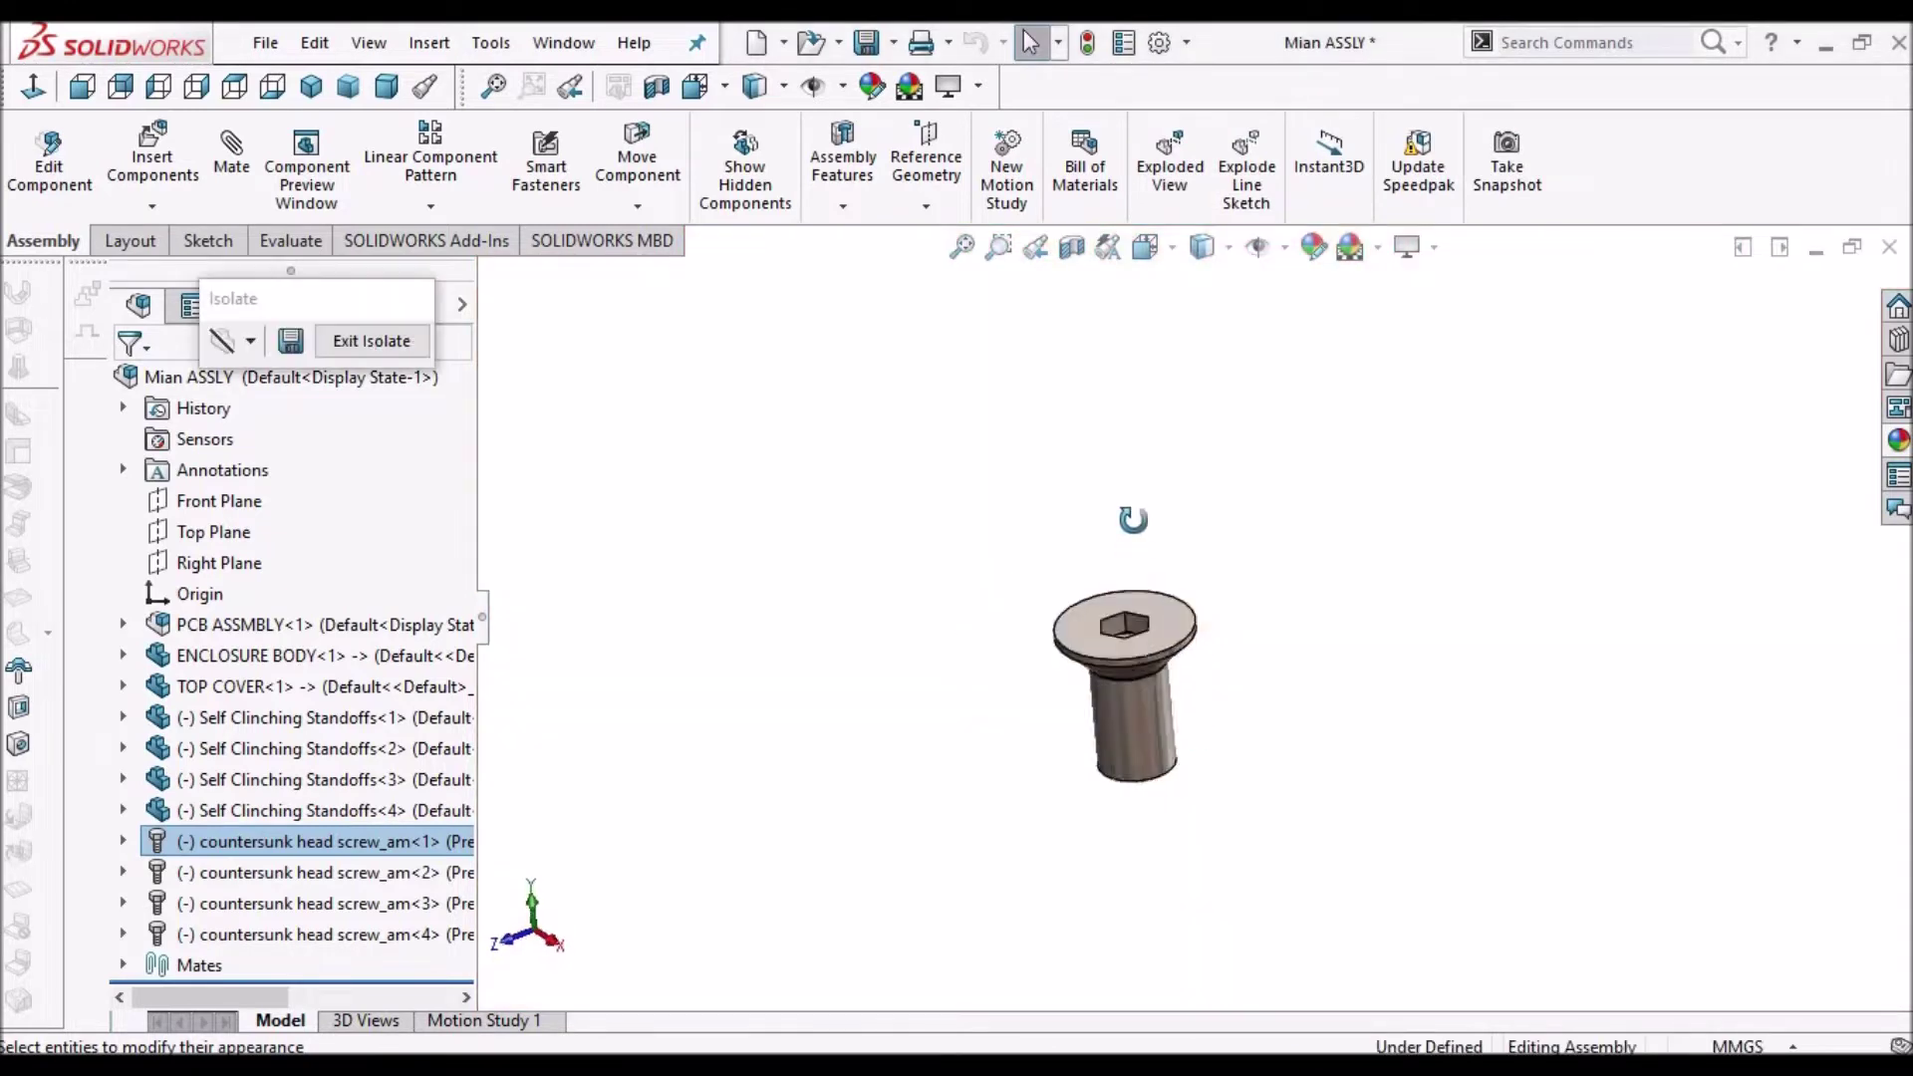
pyautogui.moveTo(1133, 519); pyautogui.dragTo(1263, 756, button='middle')
pyautogui.scroll(-2, 1156, 674)
pyautogui.scroll(2, 1156, 674)
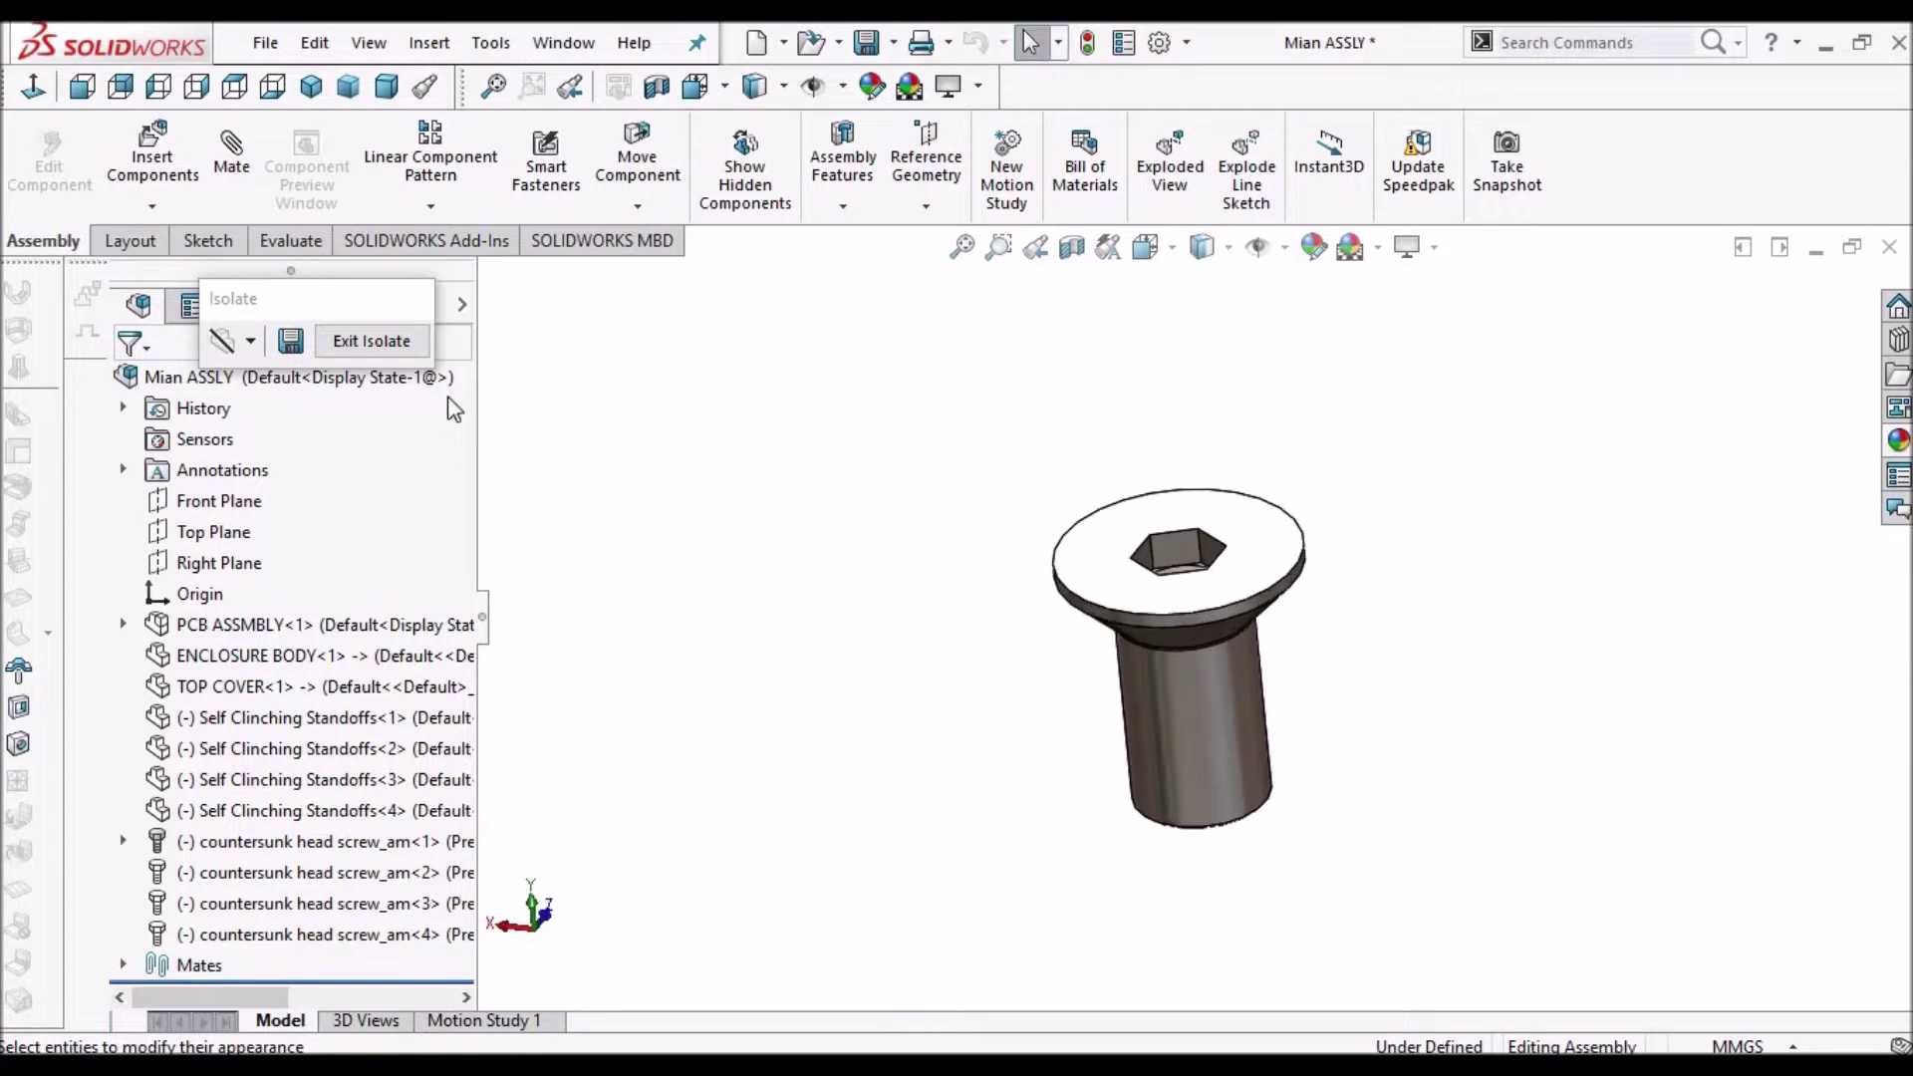
# - Restore the full assembly and make the TOP COVER transparent
pyautogui.click(372, 340)
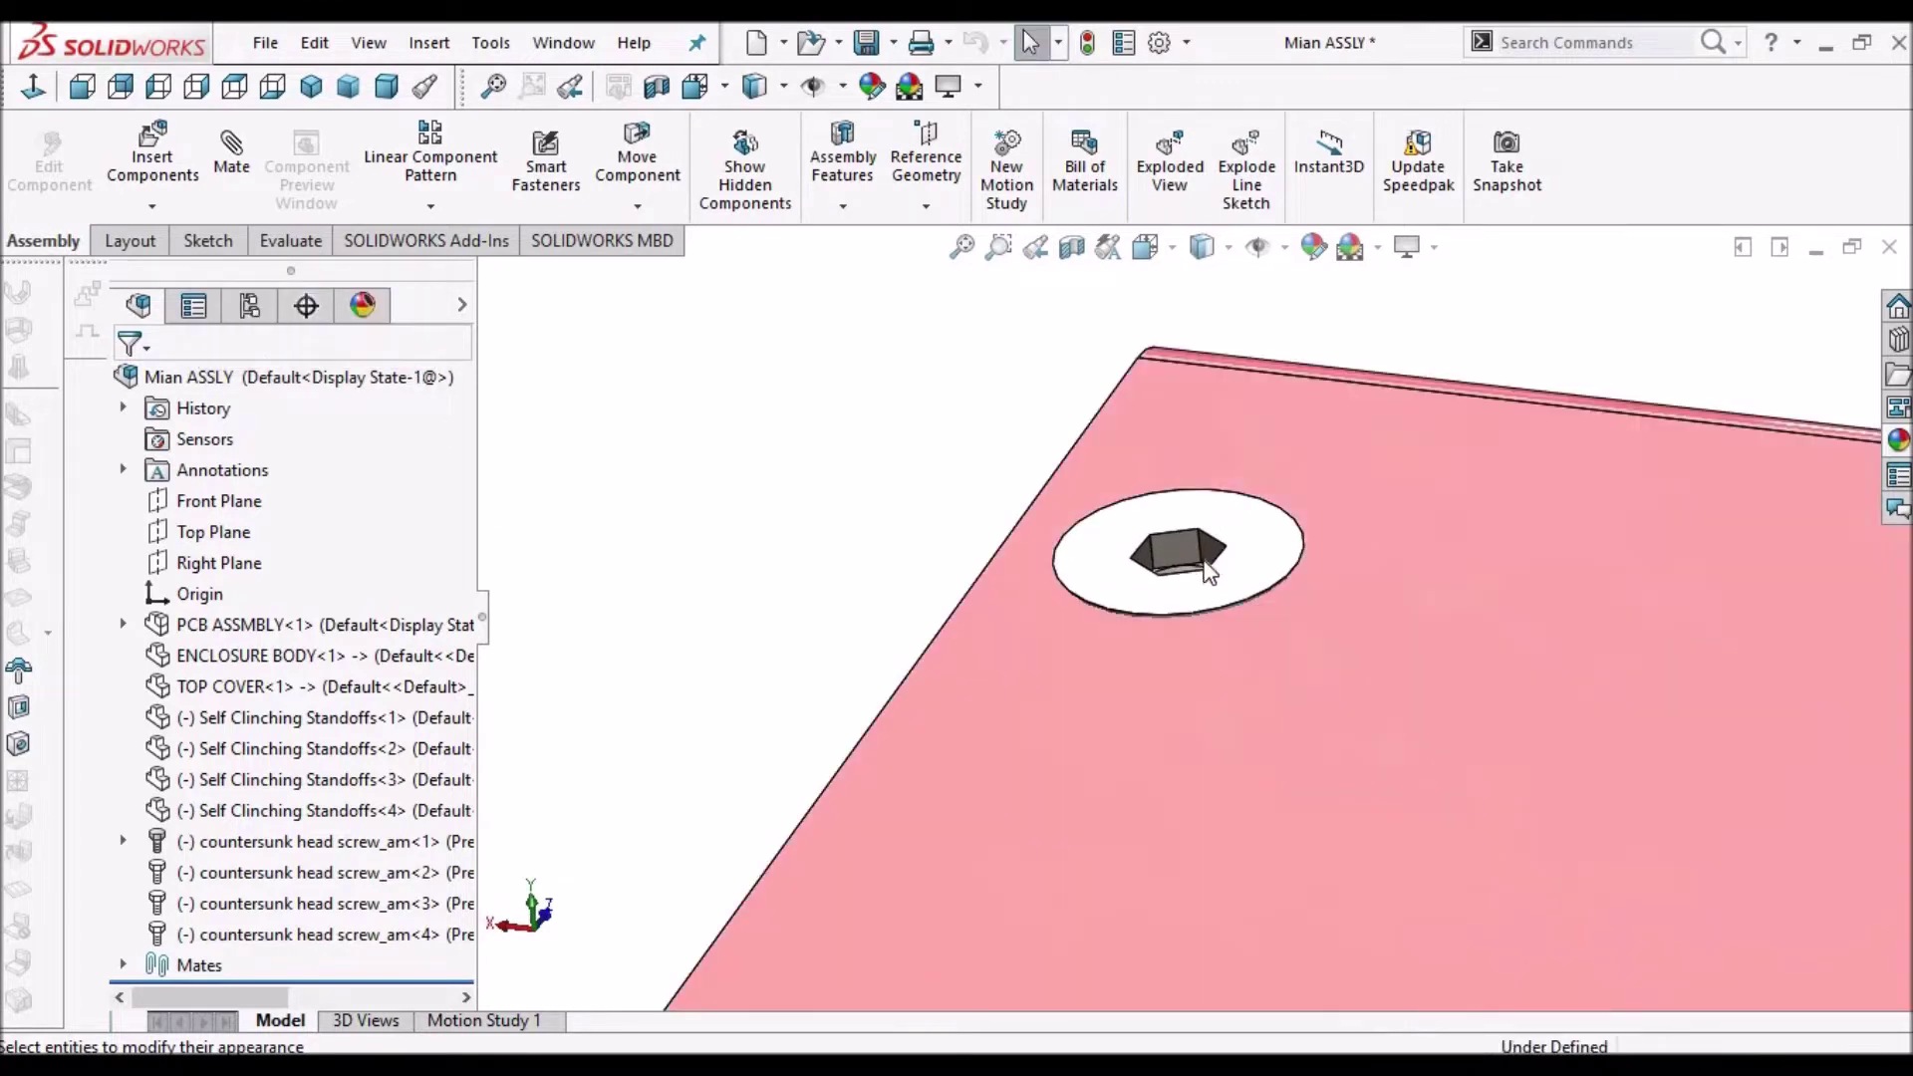
pyautogui.scroll(-2, 1344, 797)
pyautogui.click(1344, 797)
pyautogui.click(387, 85)
pyautogui.rightClick(1198, 516)
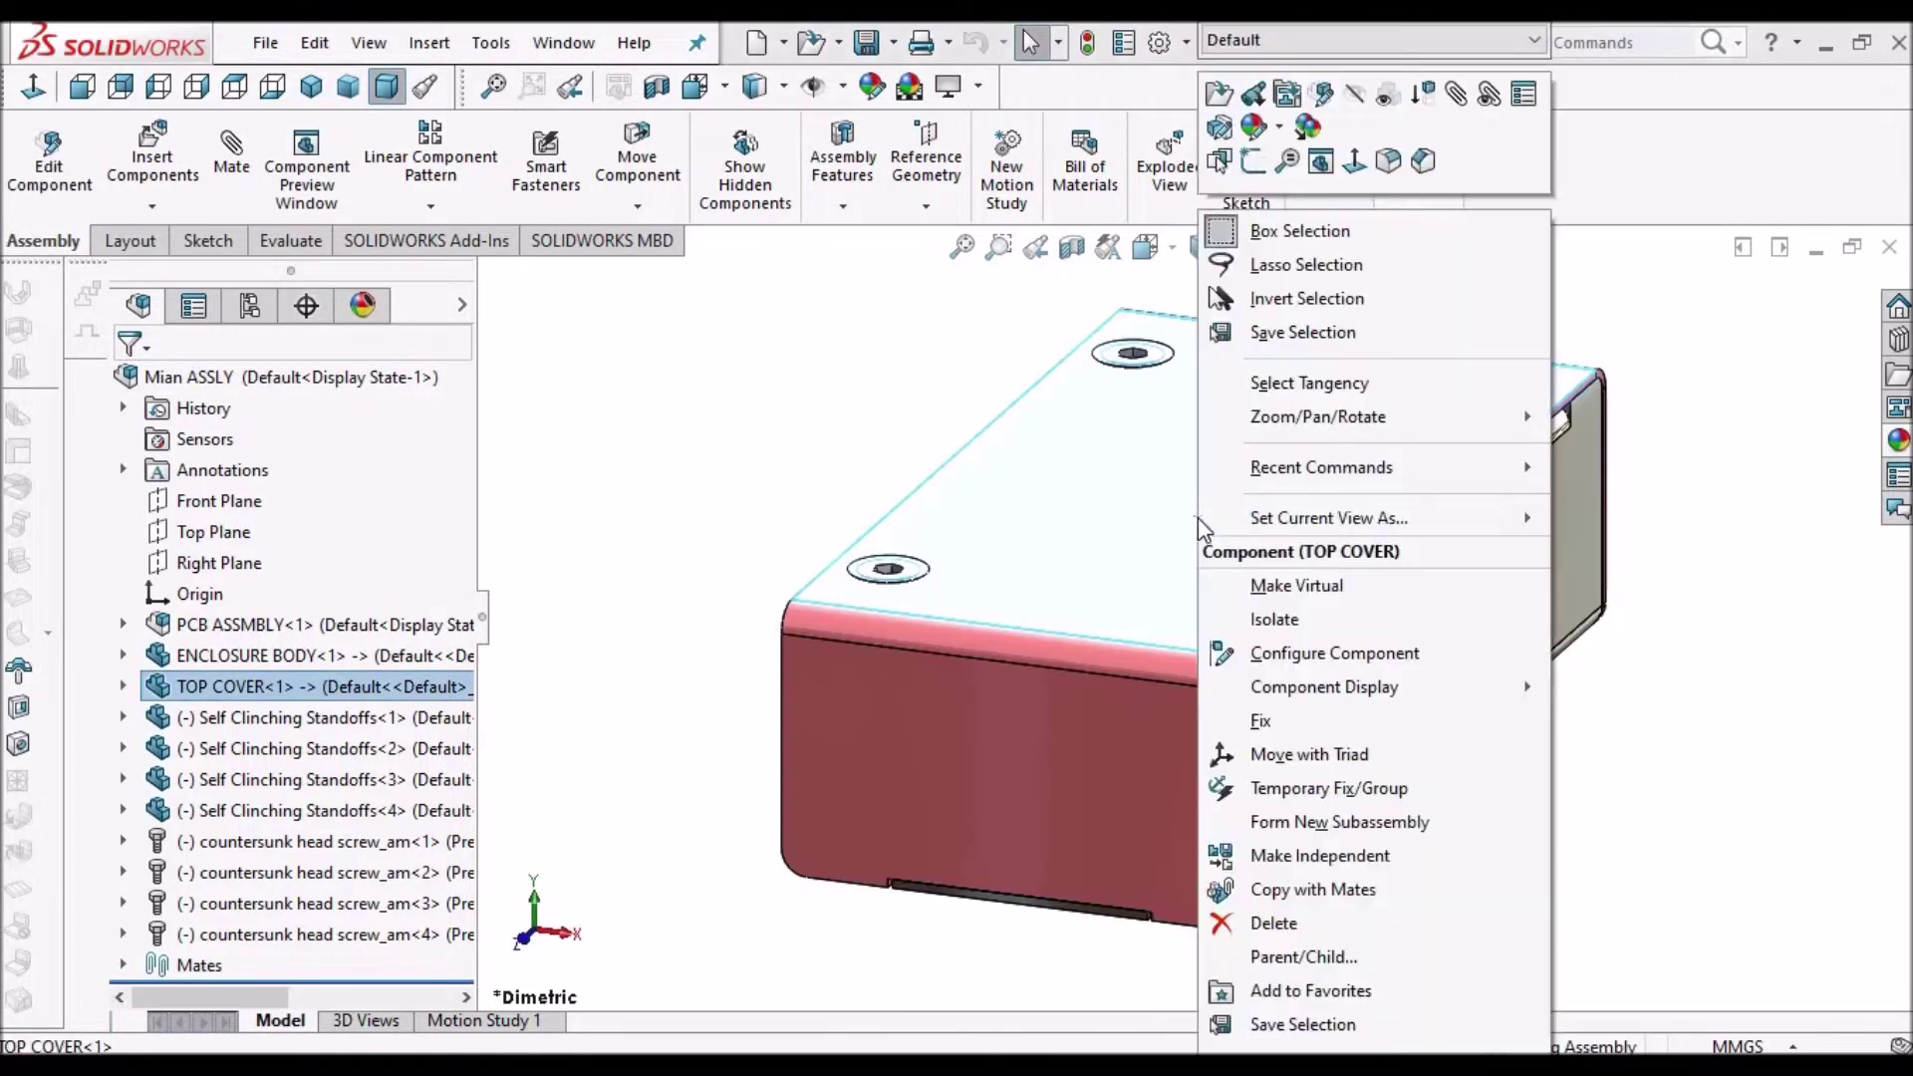
pyautogui.click(1388, 94)
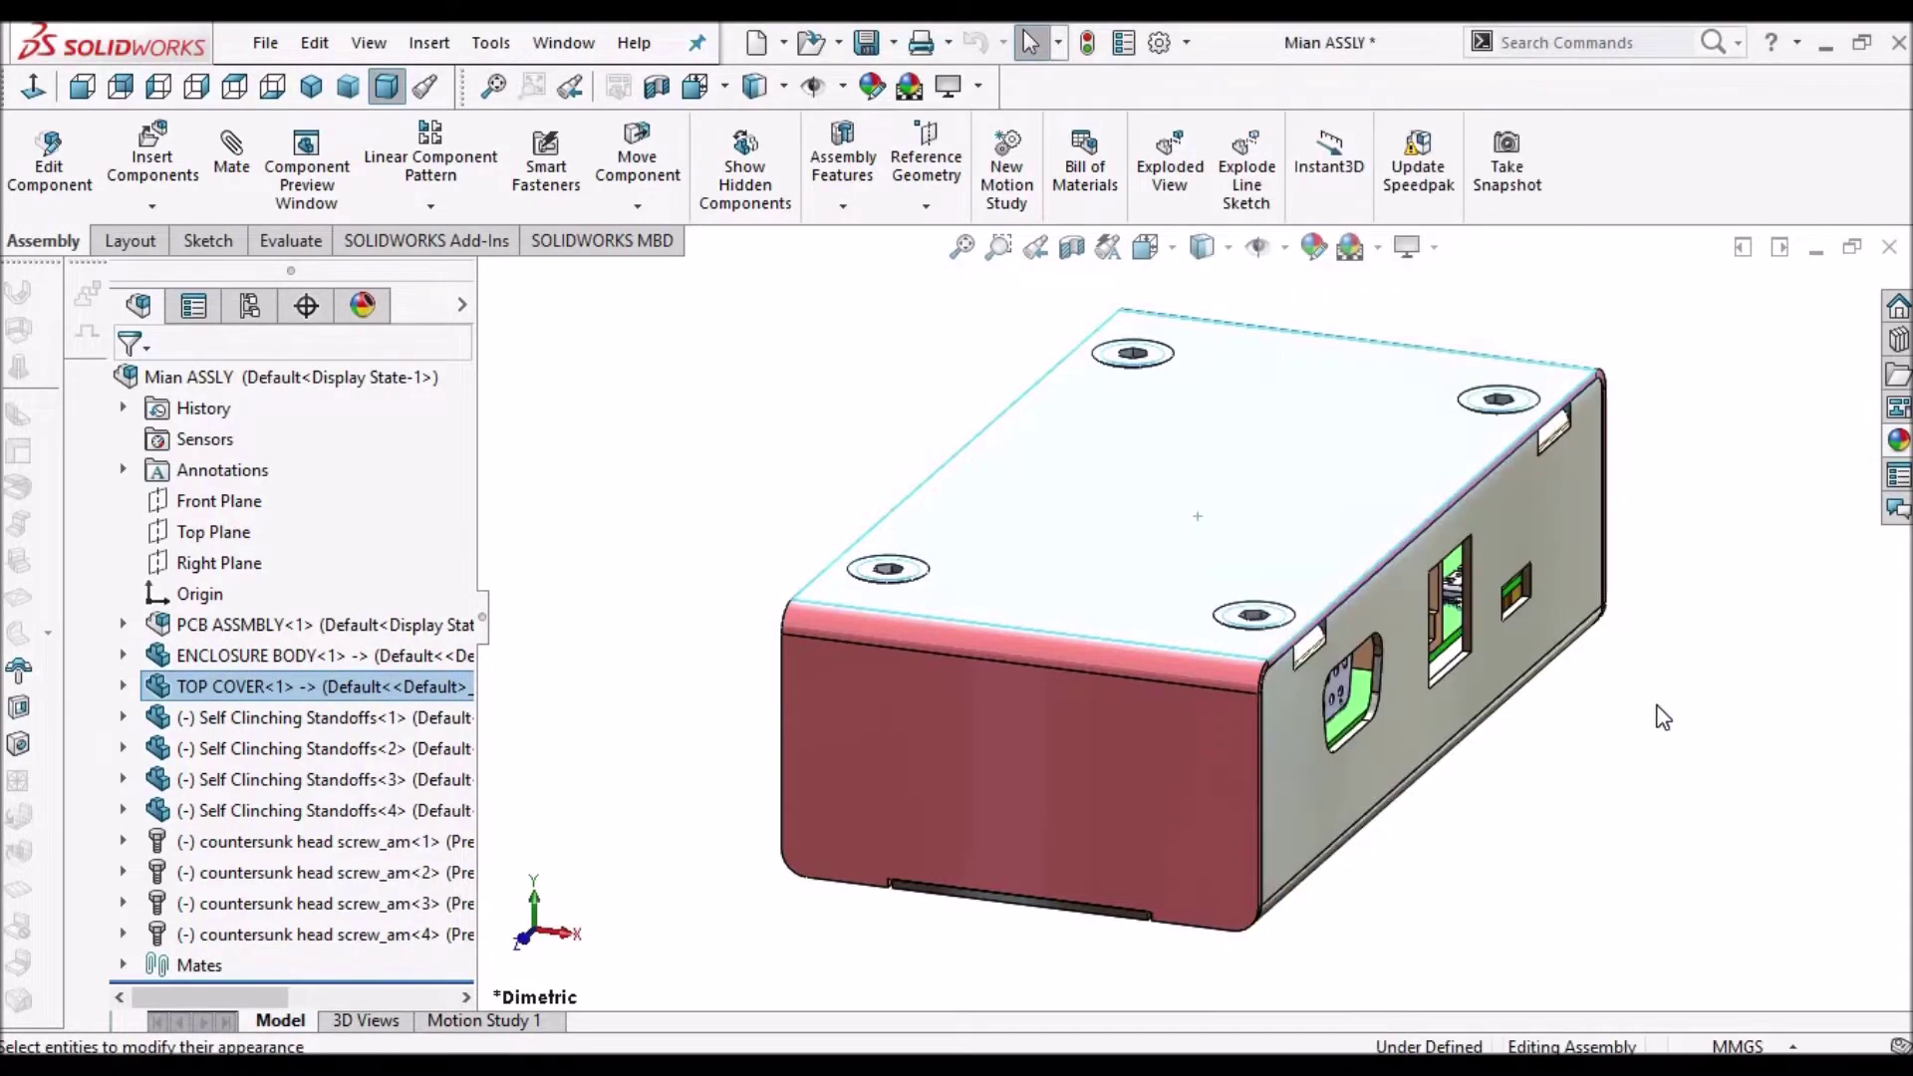
# - Orbit and zoom into the enclosure corner to see the screw seated over its standoff
pyautogui.scroll(5, 1171, 653)
pyautogui.moveTo(1171, 653); pyautogui.dragTo(1063, 308, button='middle')
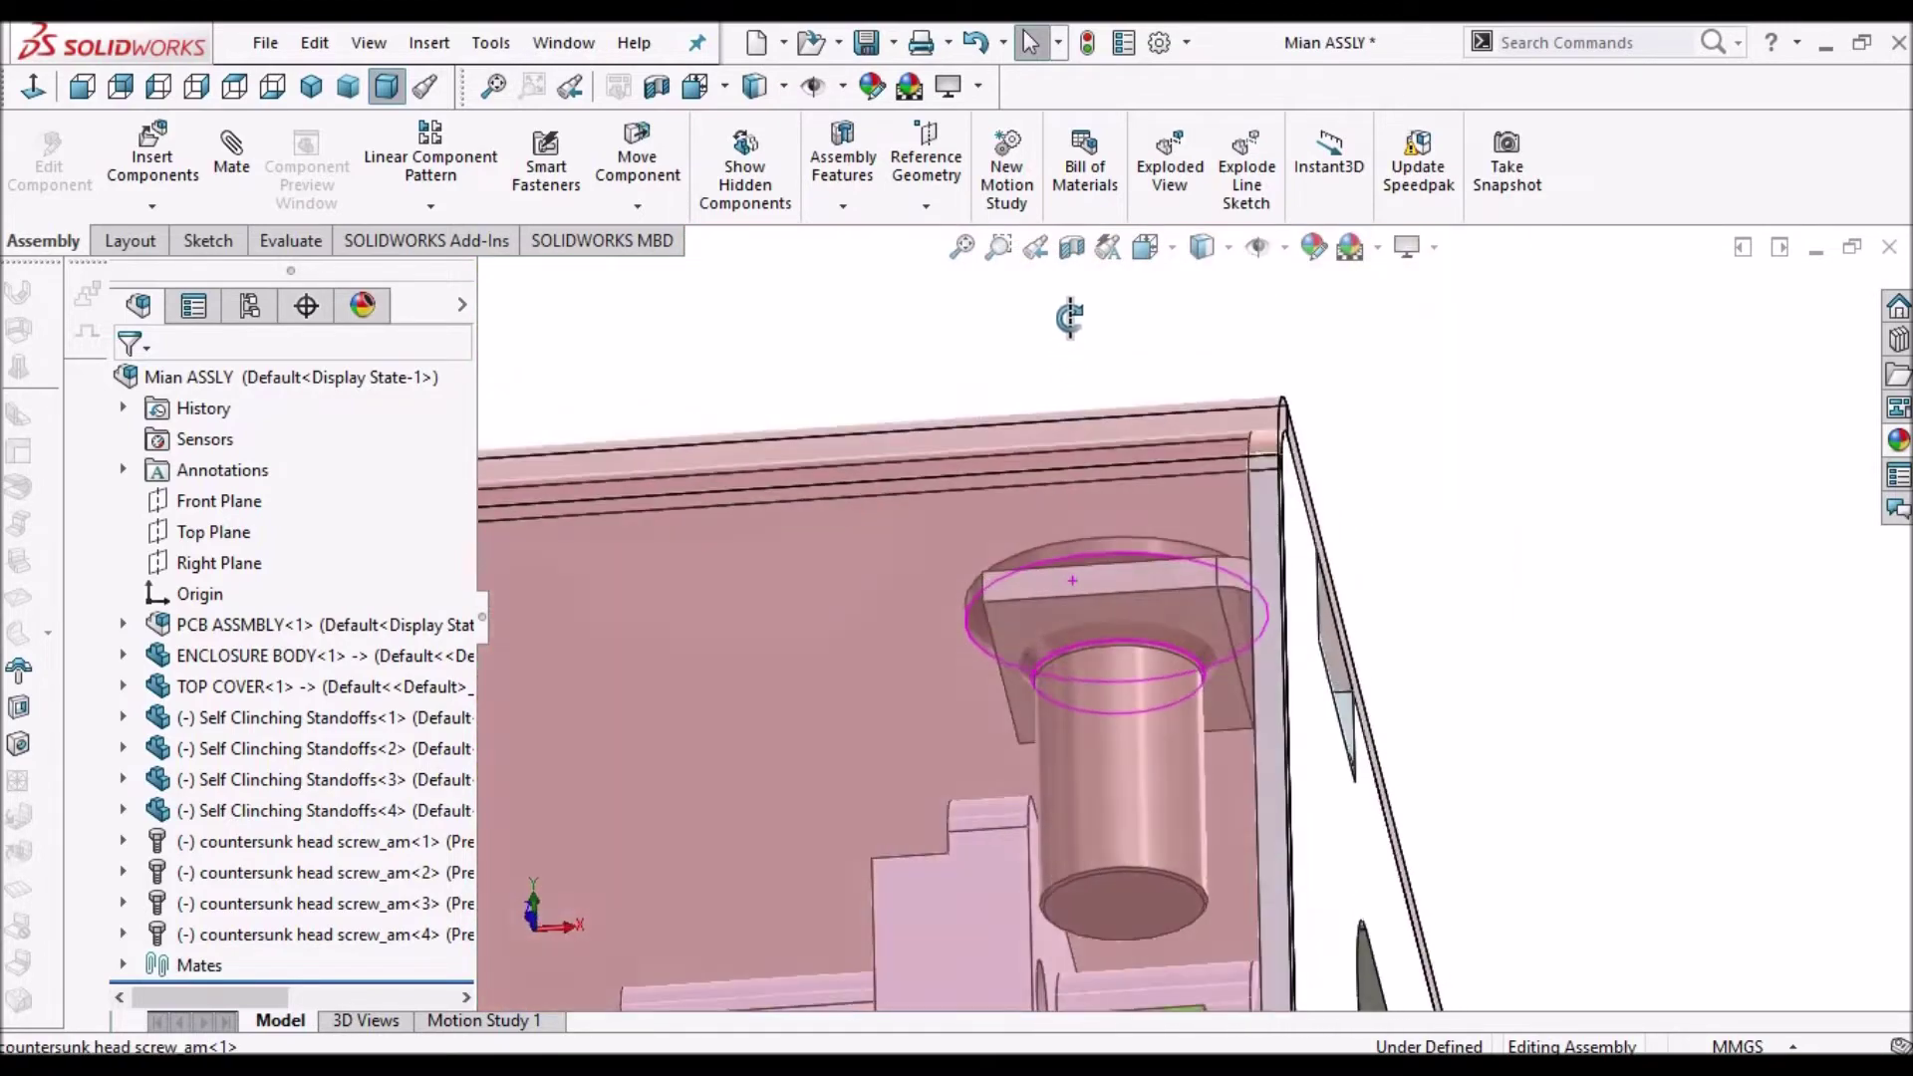
pyautogui.scroll(3, 1098, 582)
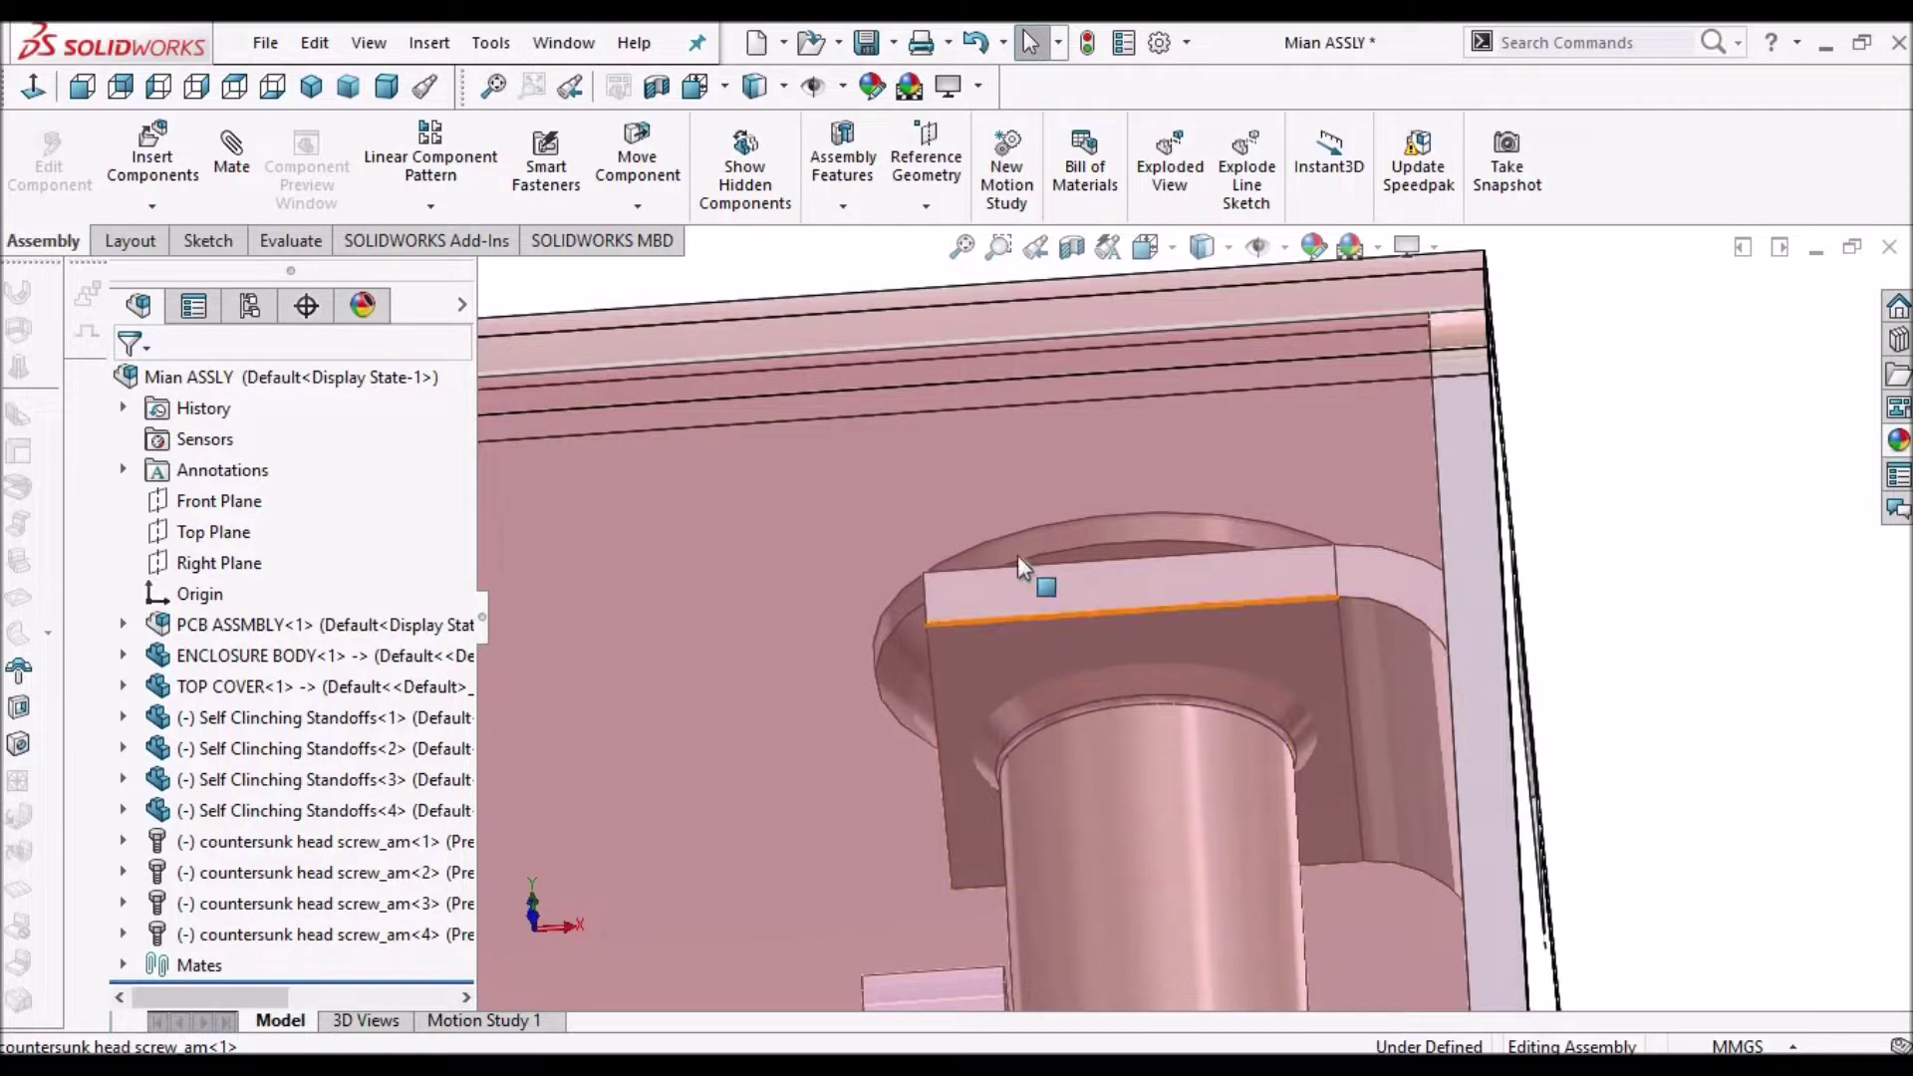
pyautogui.scroll(5, 1036, 568)
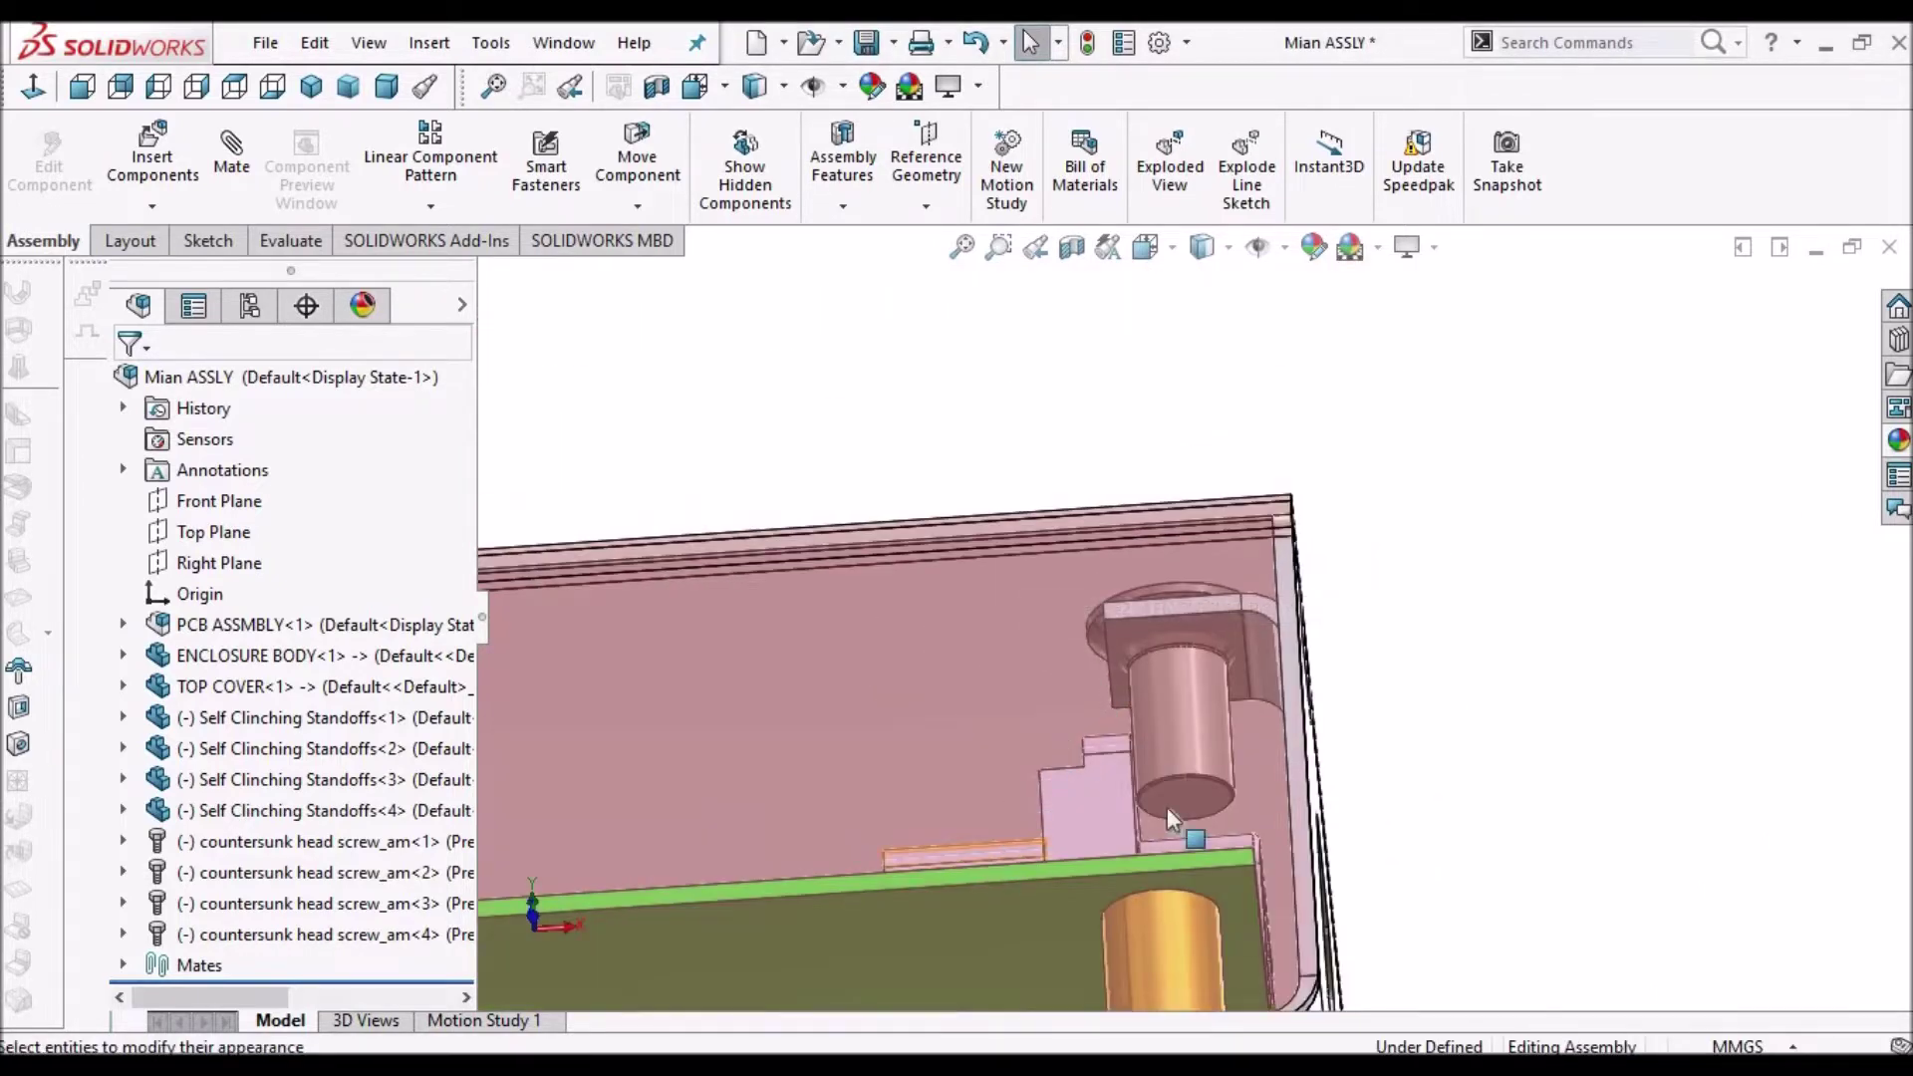
pyautogui.moveTo(1168, 807); pyautogui.dragTo(923, 818, button='middle')
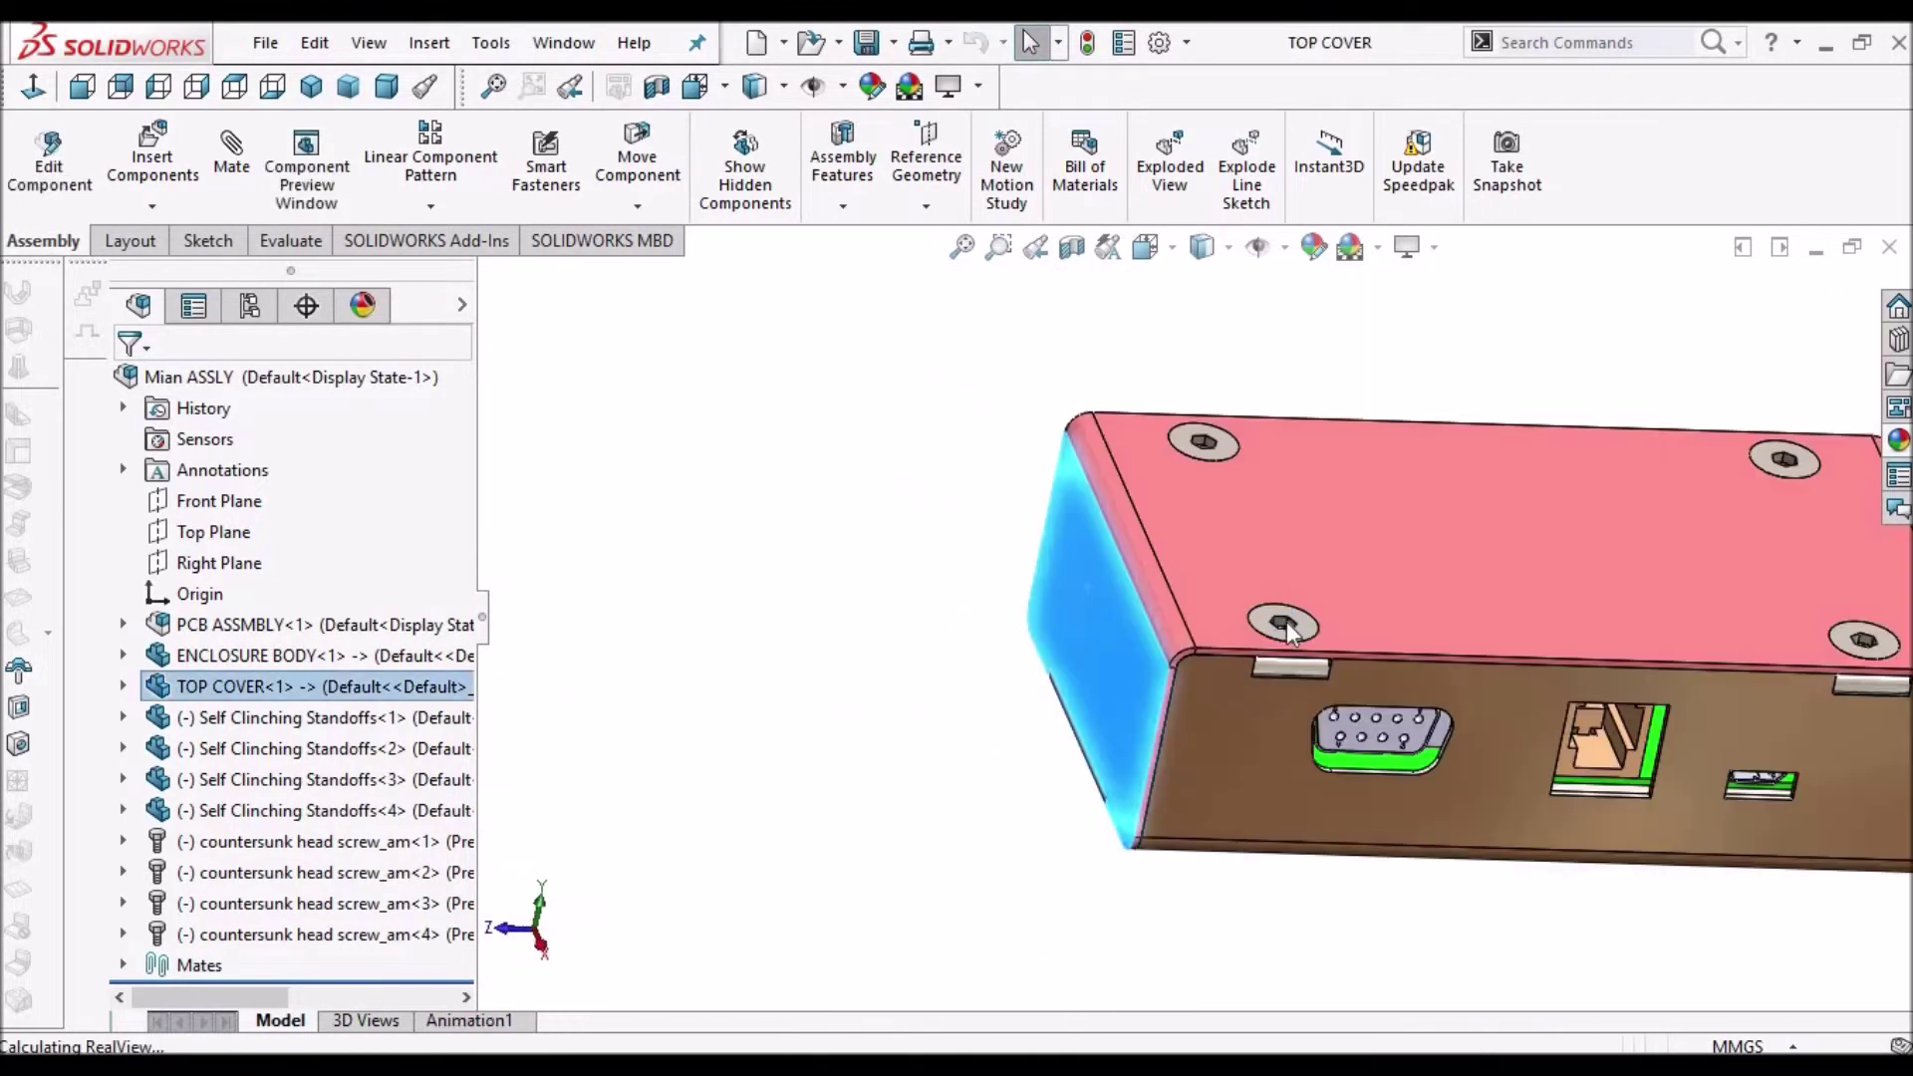
# - Open the TOP COVER part to view its hole, then switch to the PUNCH SHEET document
pyautogui.click(1287, 621)
pyautogui.moveTo(1305, 670); pyautogui.dragTo(1320, 735, button='middle')
pyautogui.scroll(-10, 1173, 737)
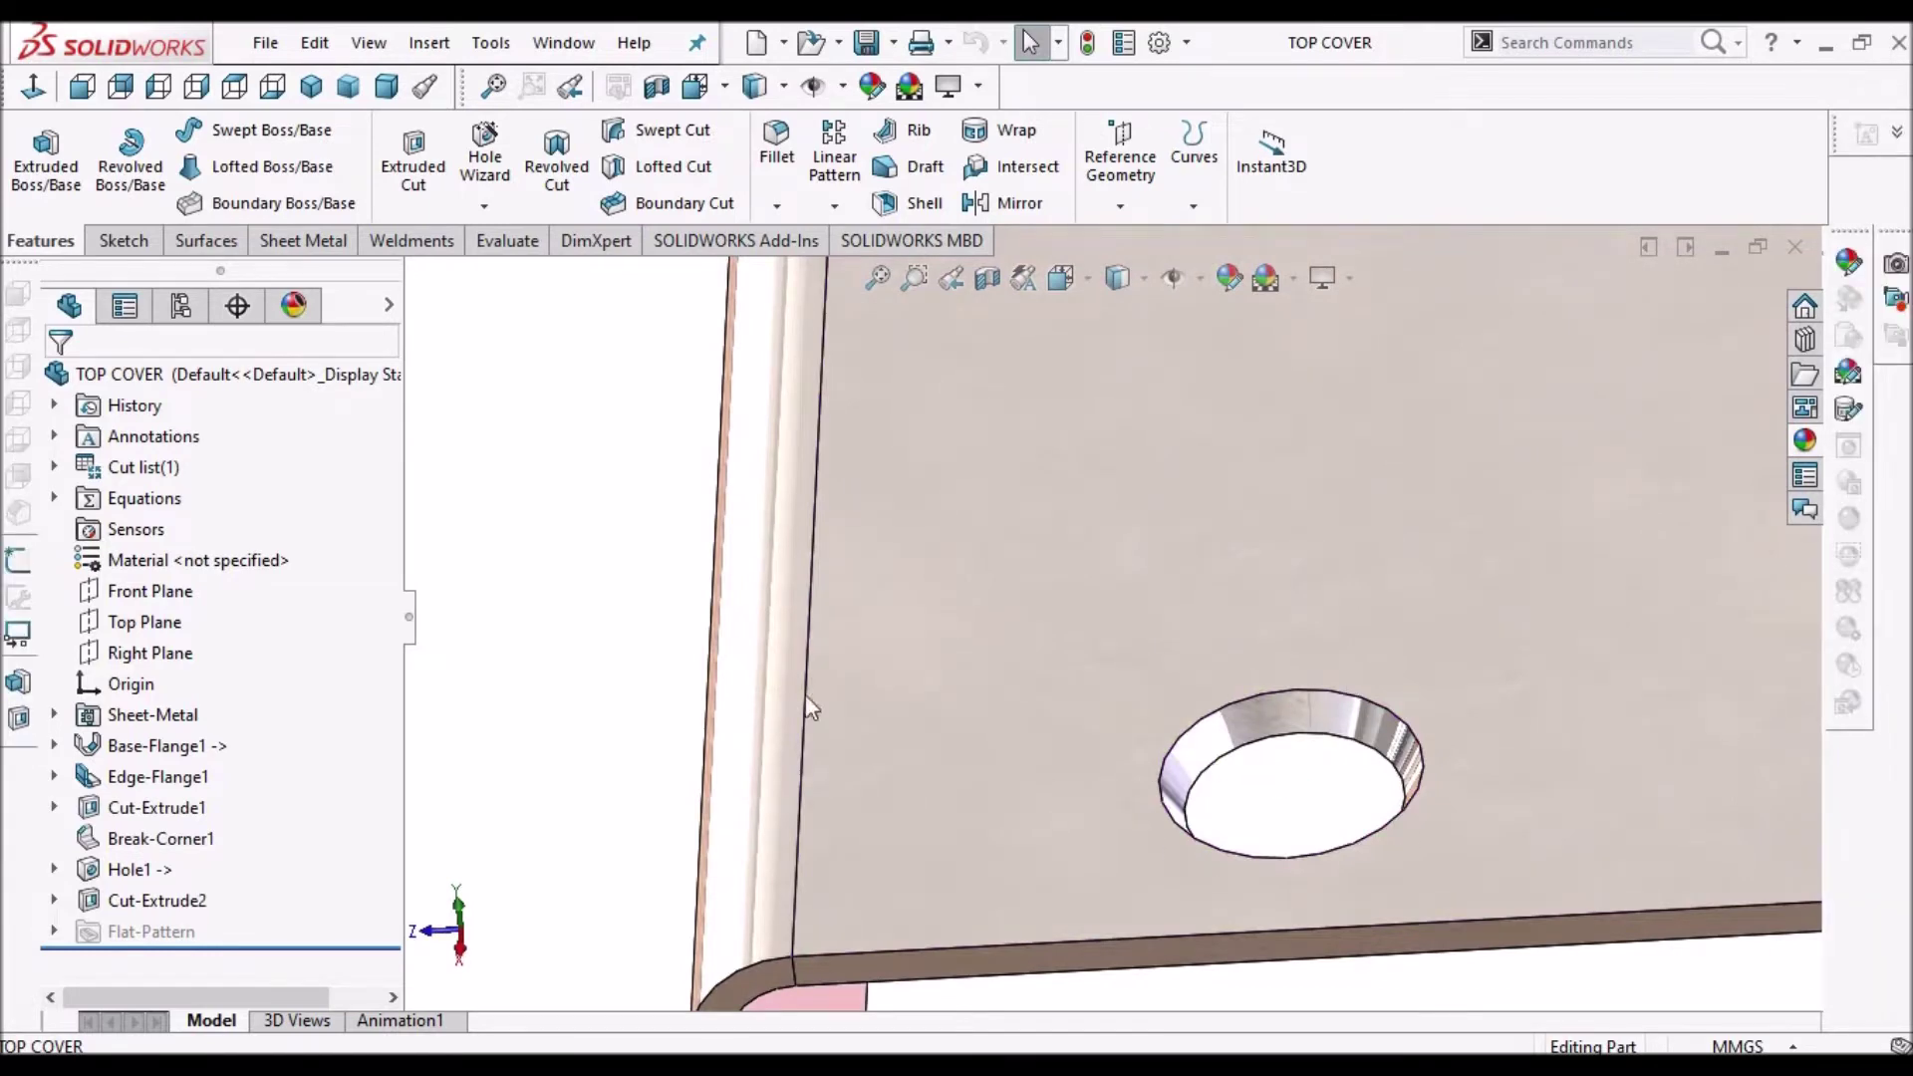
pyautogui.click(564, 42)
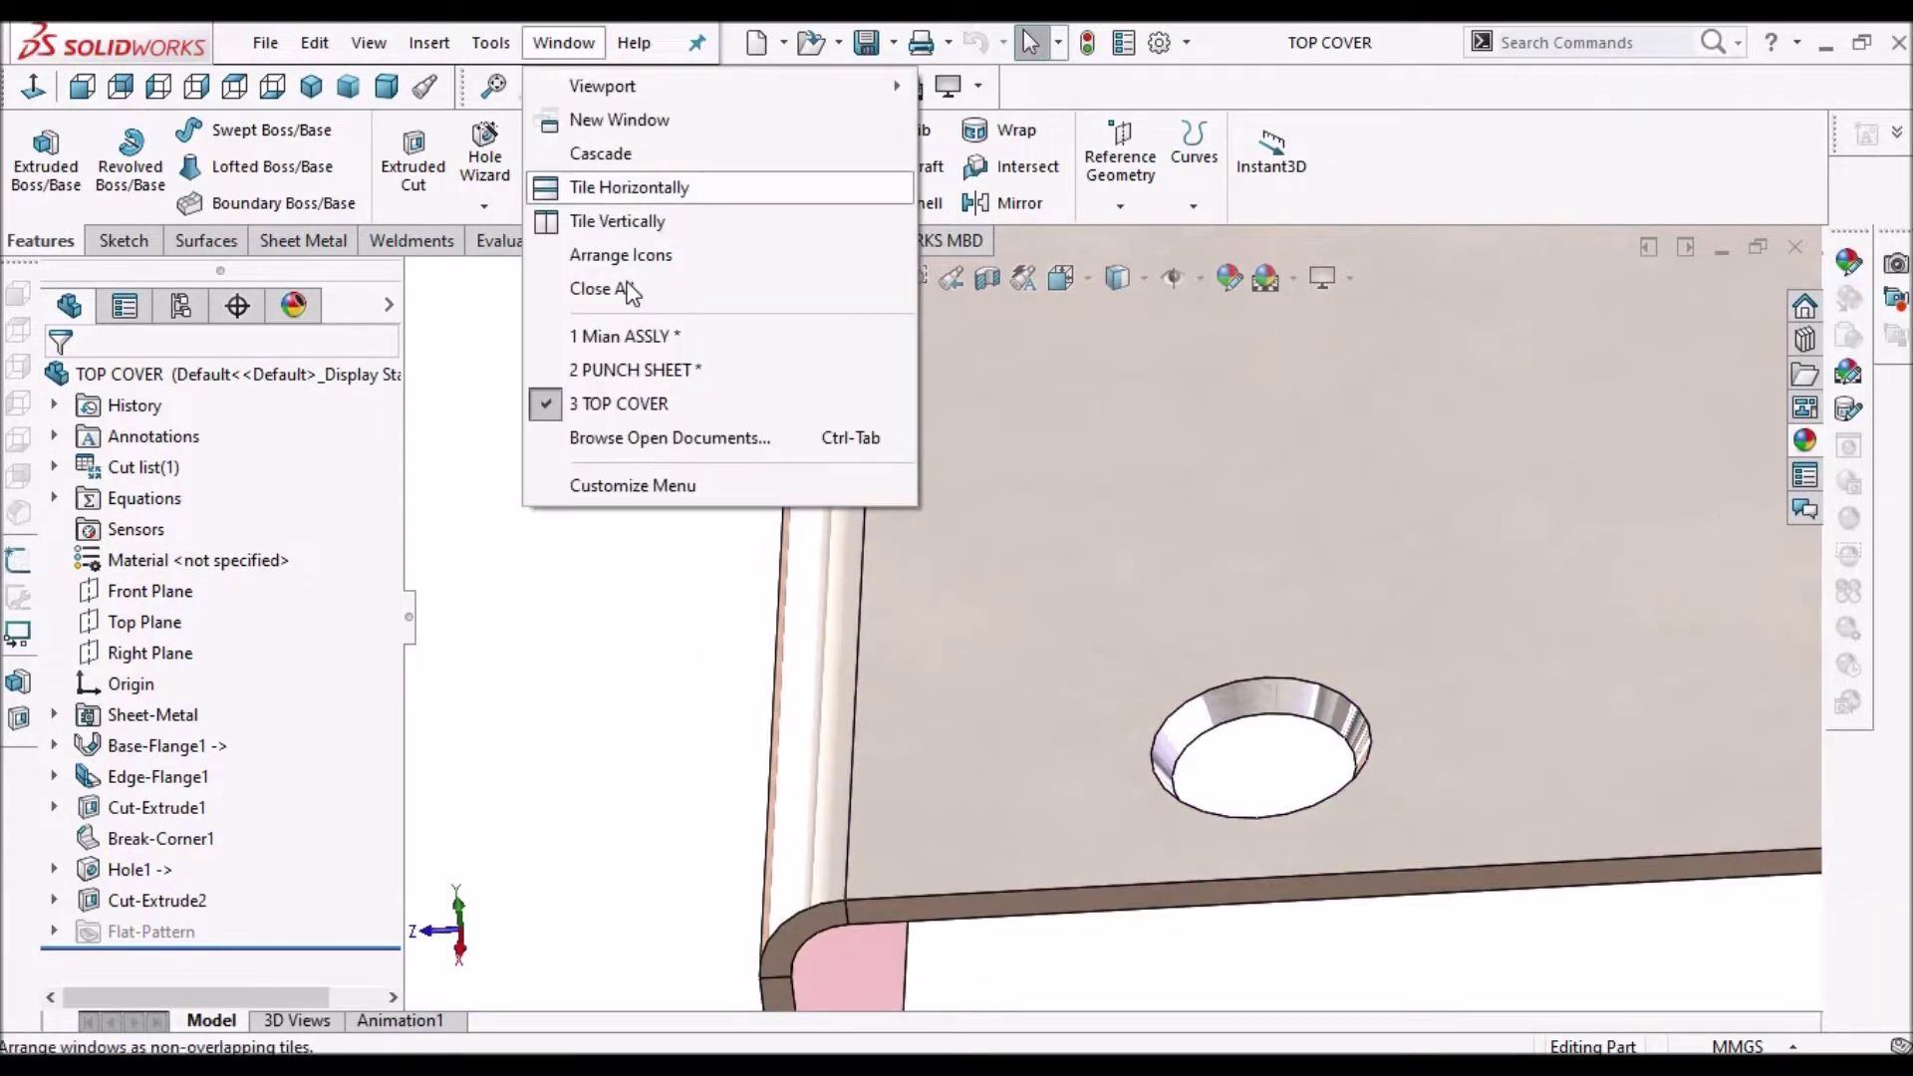
pyautogui.press('Escape')
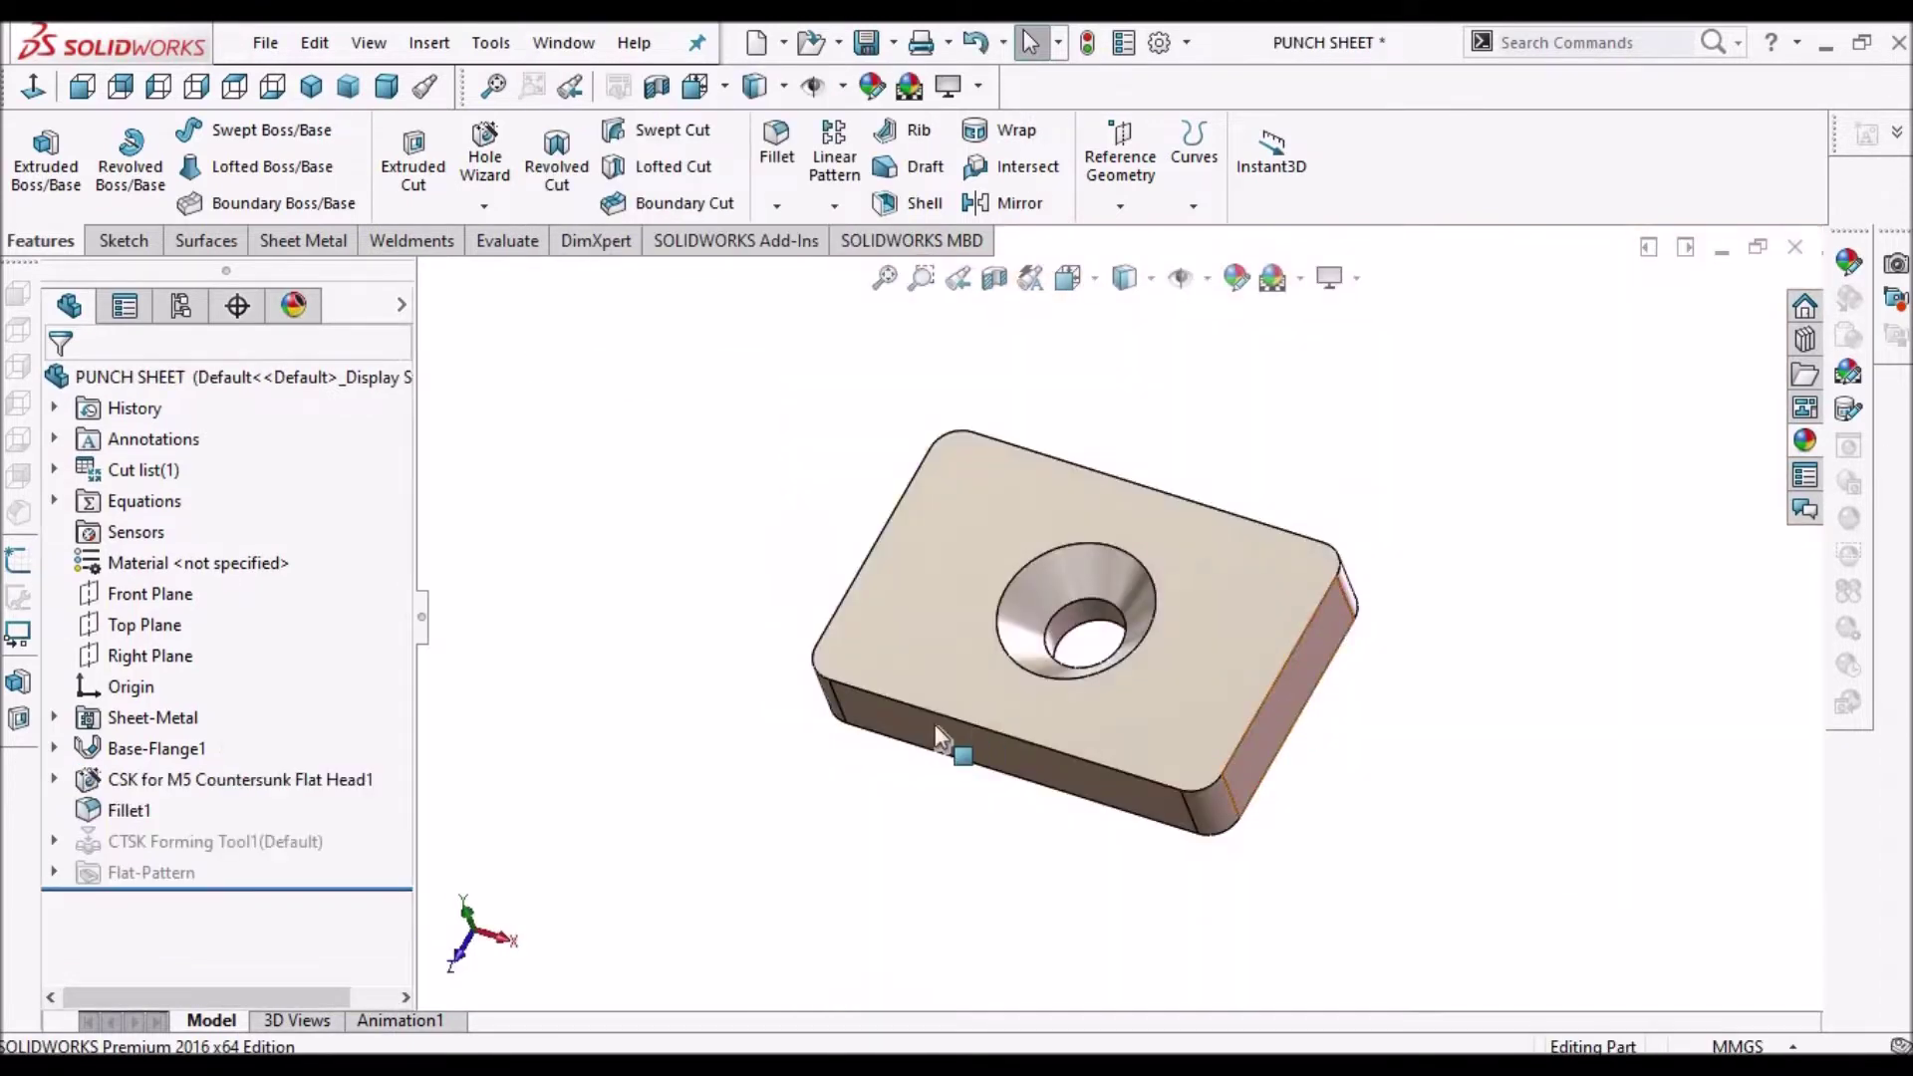
pyautogui.moveTo(1043, 684); pyautogui.dragTo(1113, 654, button='middle')
pyautogui.hotkey('ctrl', '7')
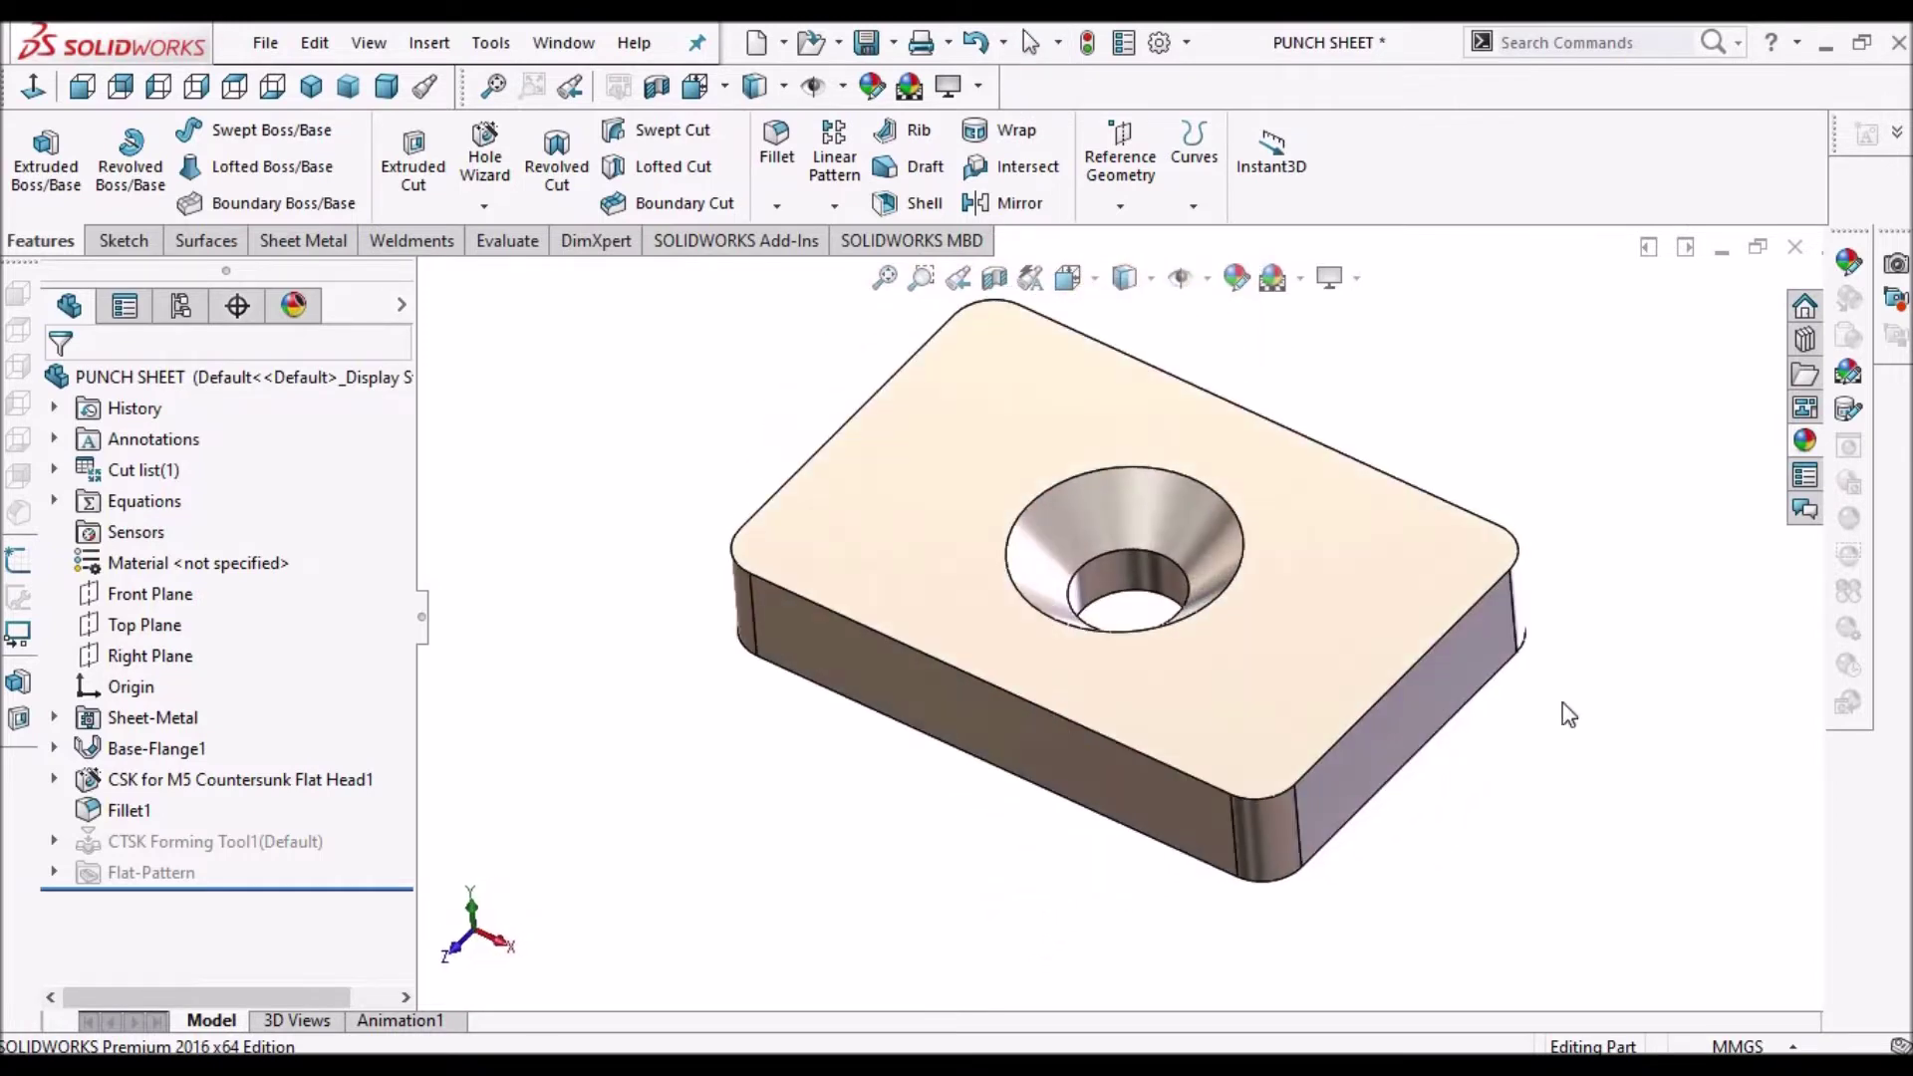
pyautogui.click(197, 779)
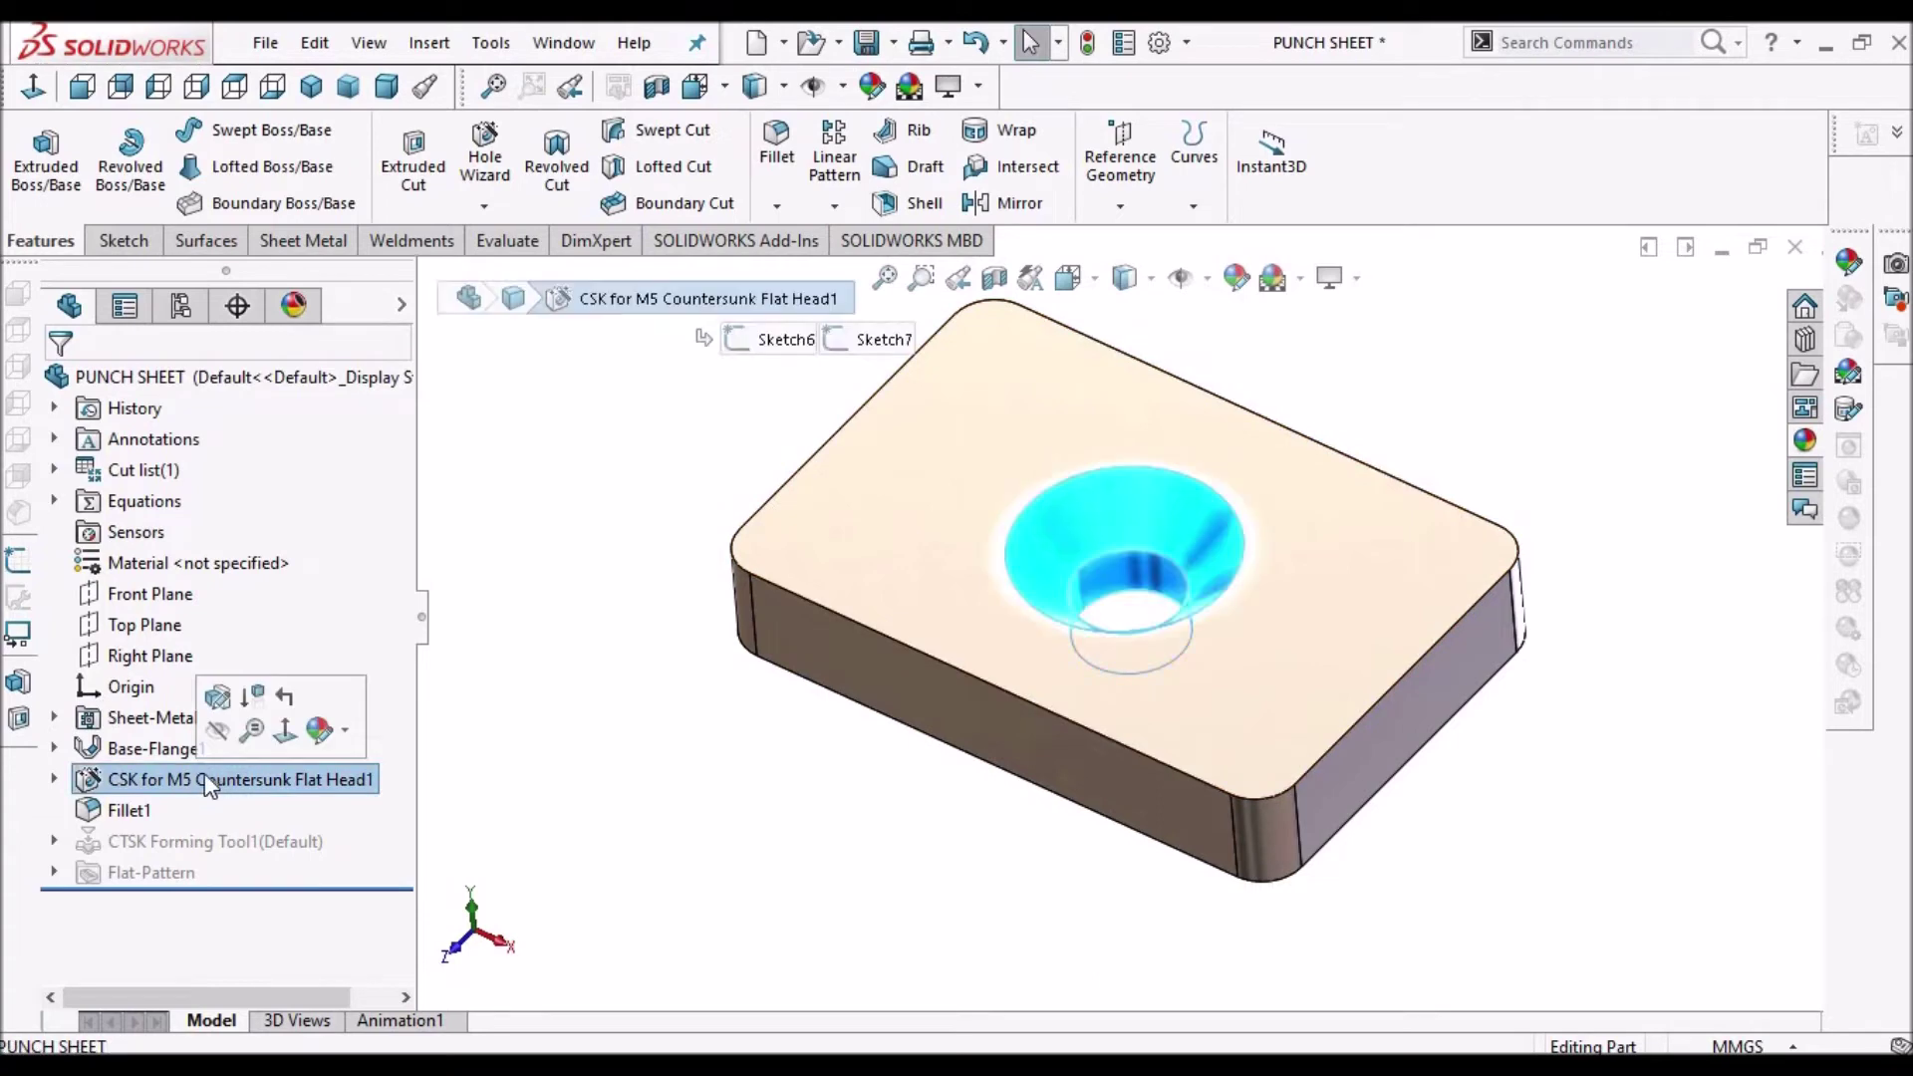
pyautogui.click(231, 839)
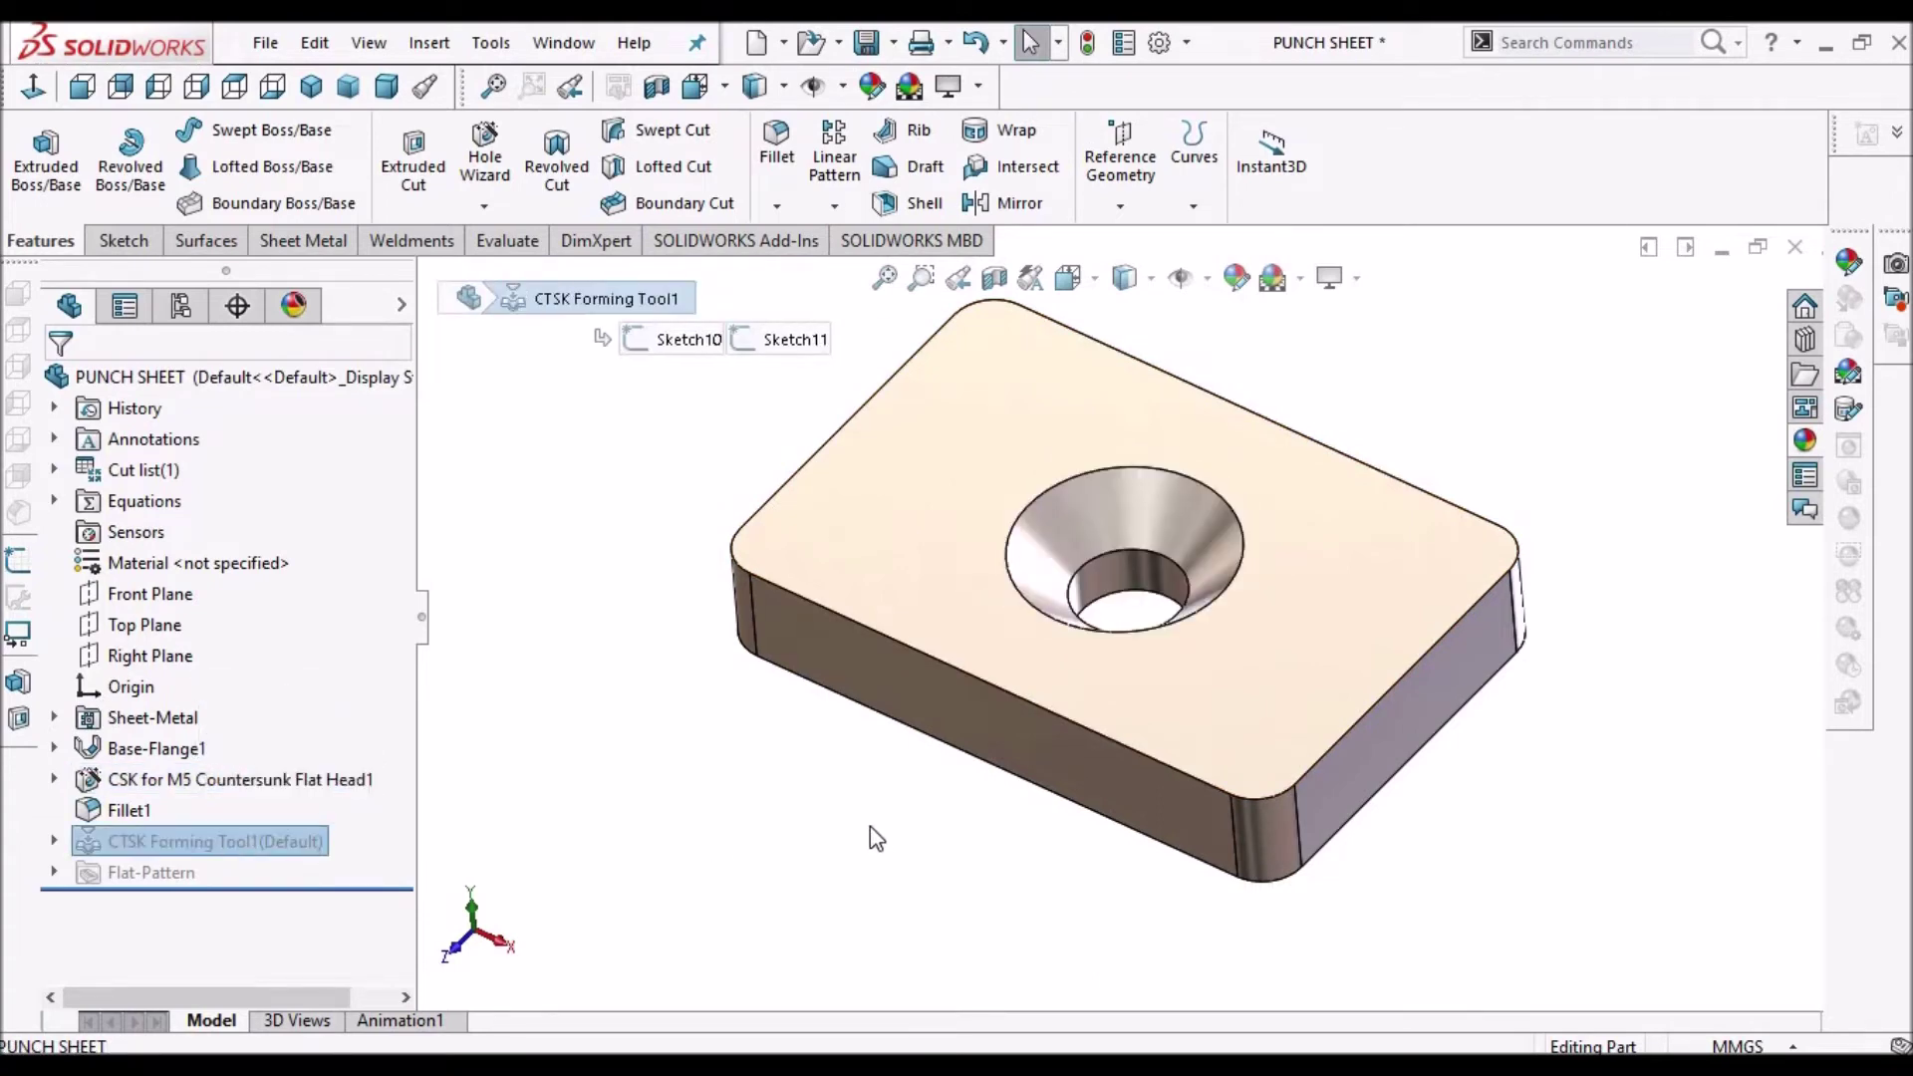
pyautogui.press('Escape')
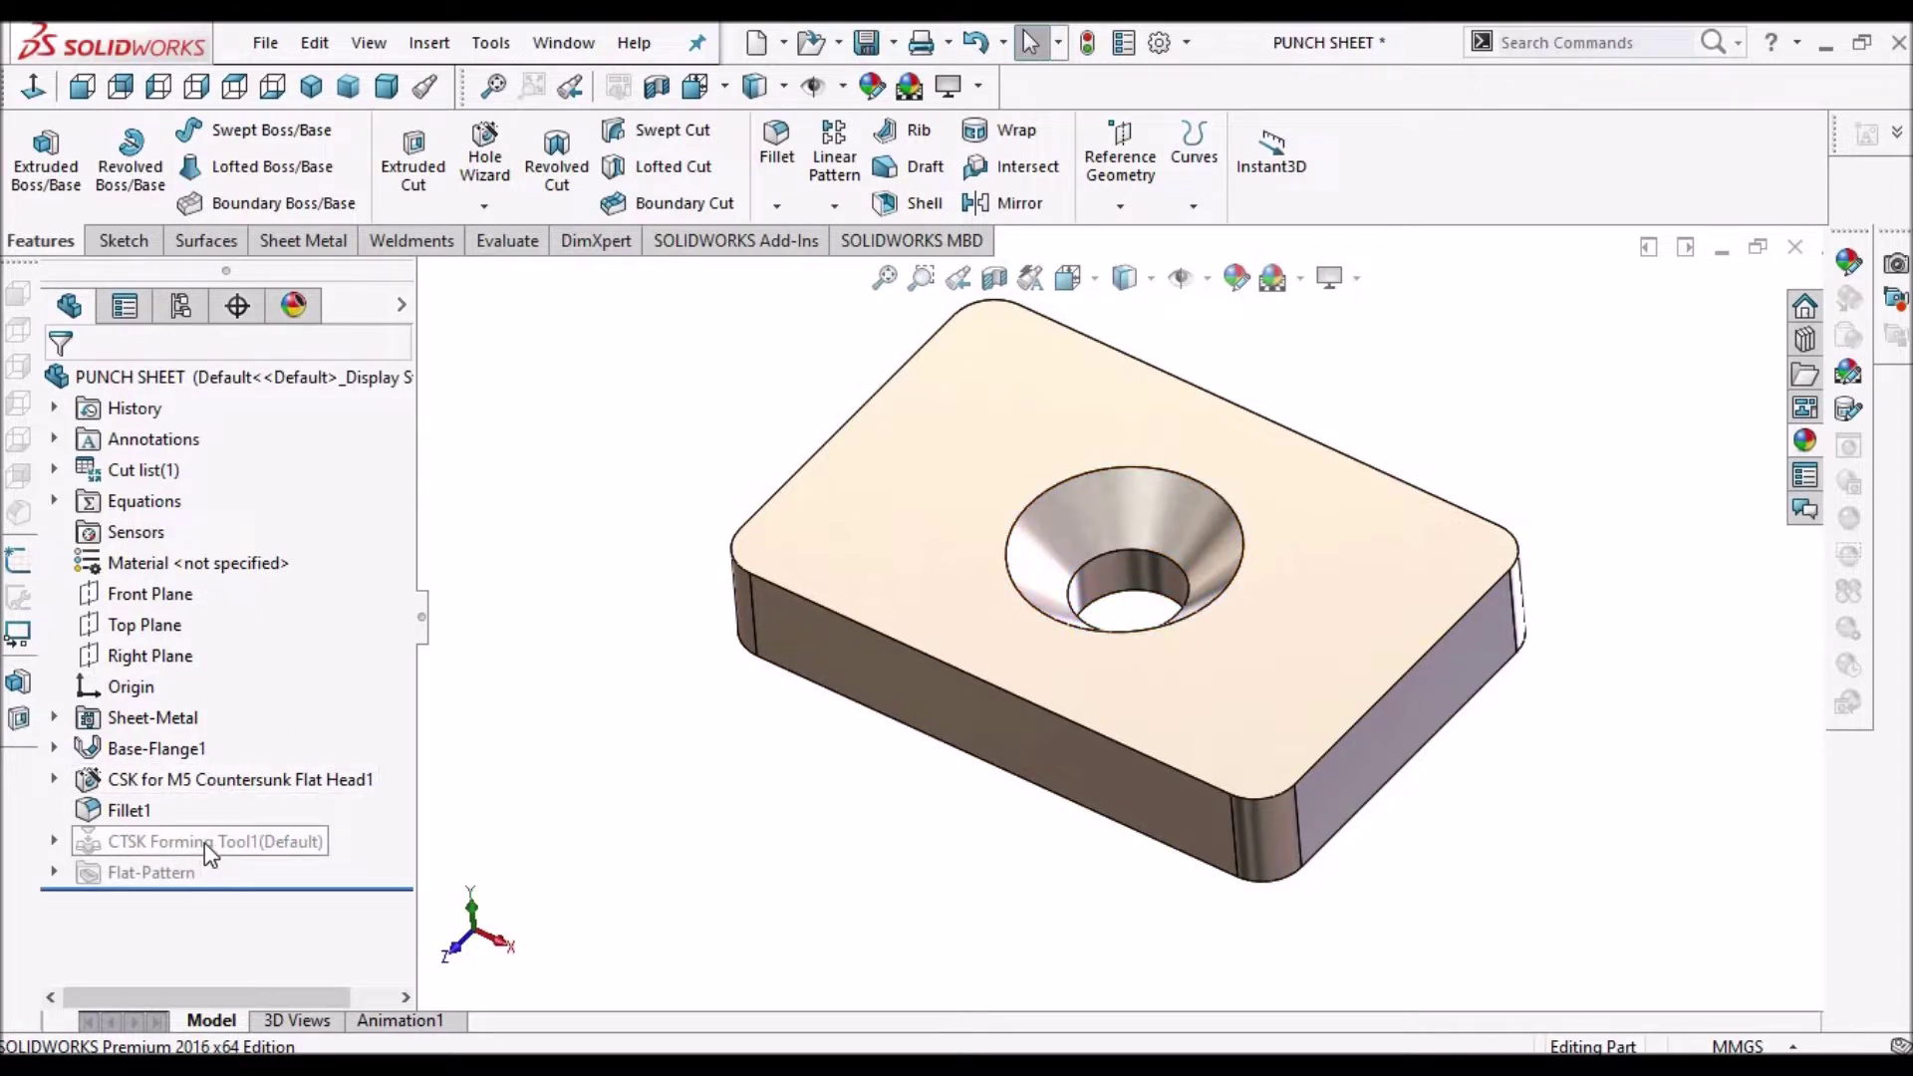
pyautogui.scroll(3, 1188, 666)
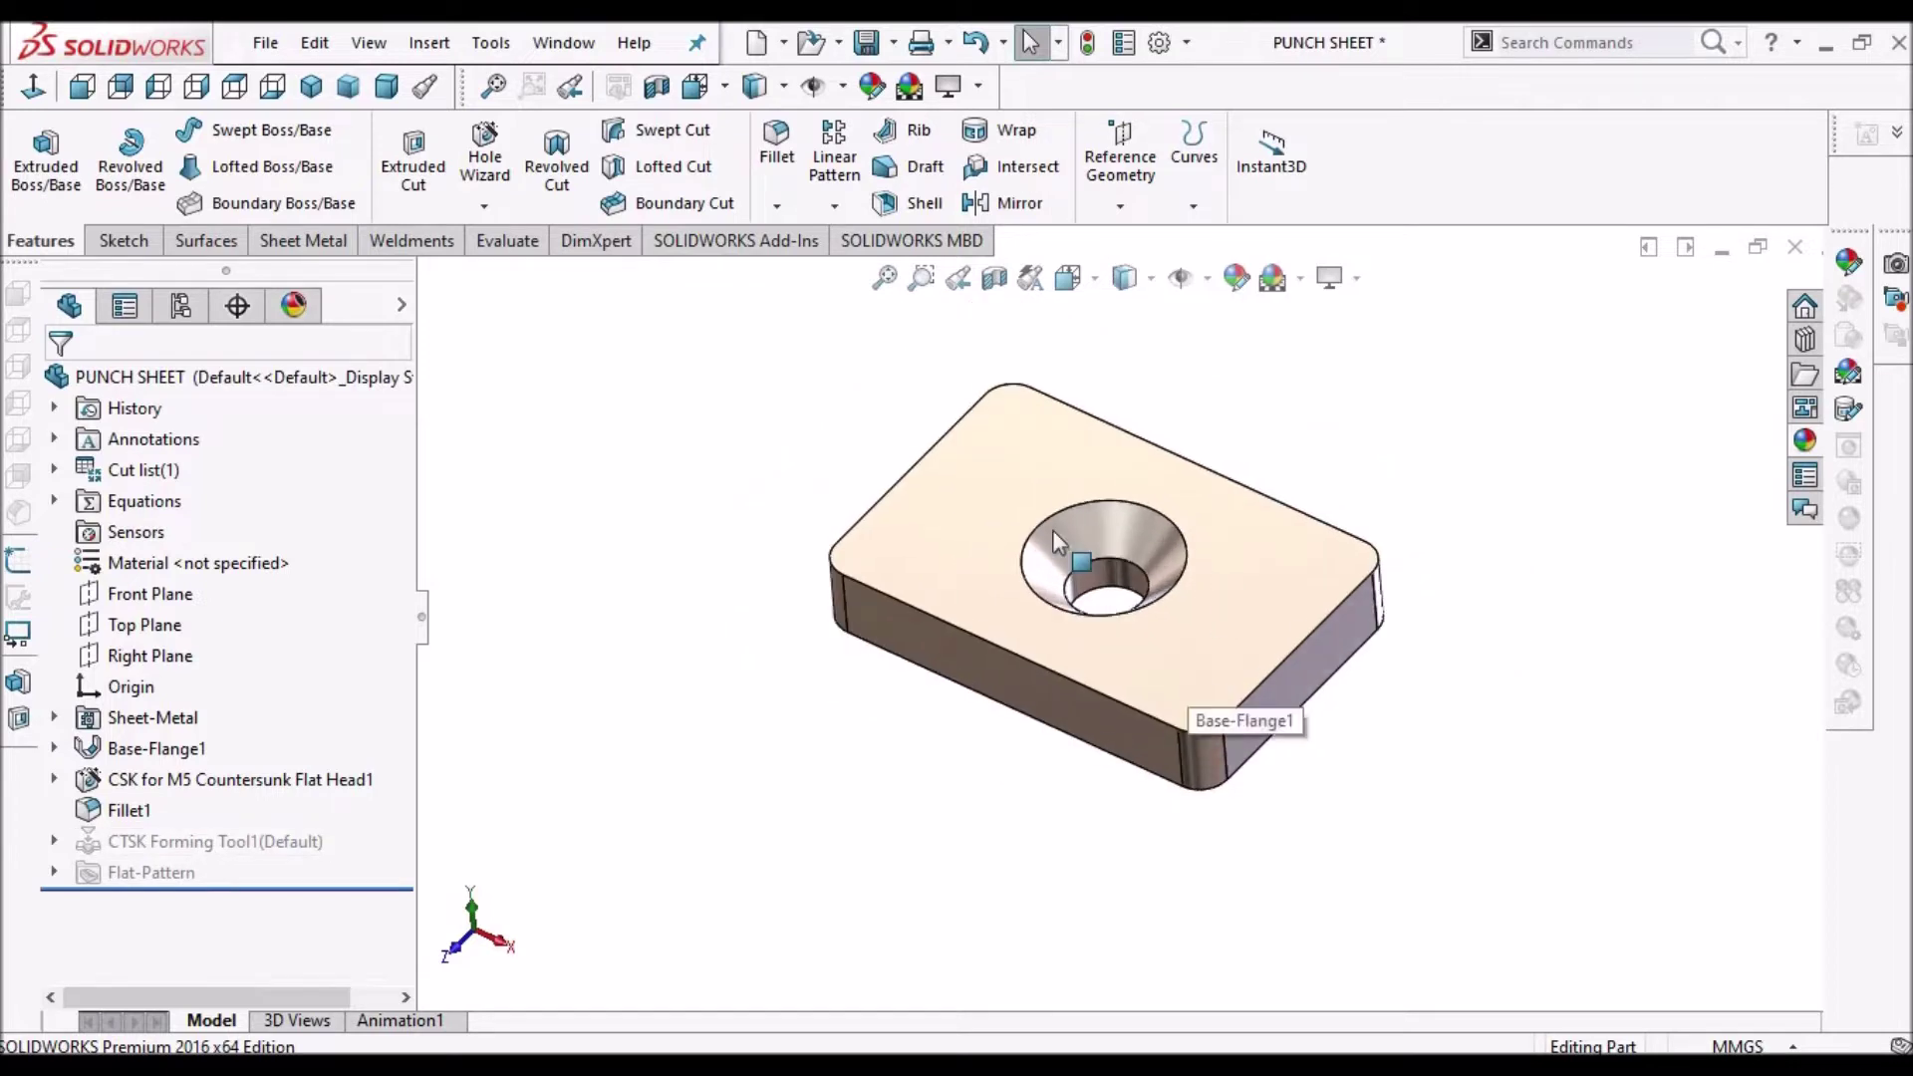
# - Switch to Desc 2.pdf in Edge and read the countersink diagram and pre-punch hole formula
pyautogui.hotkey('alt', 'Tab')
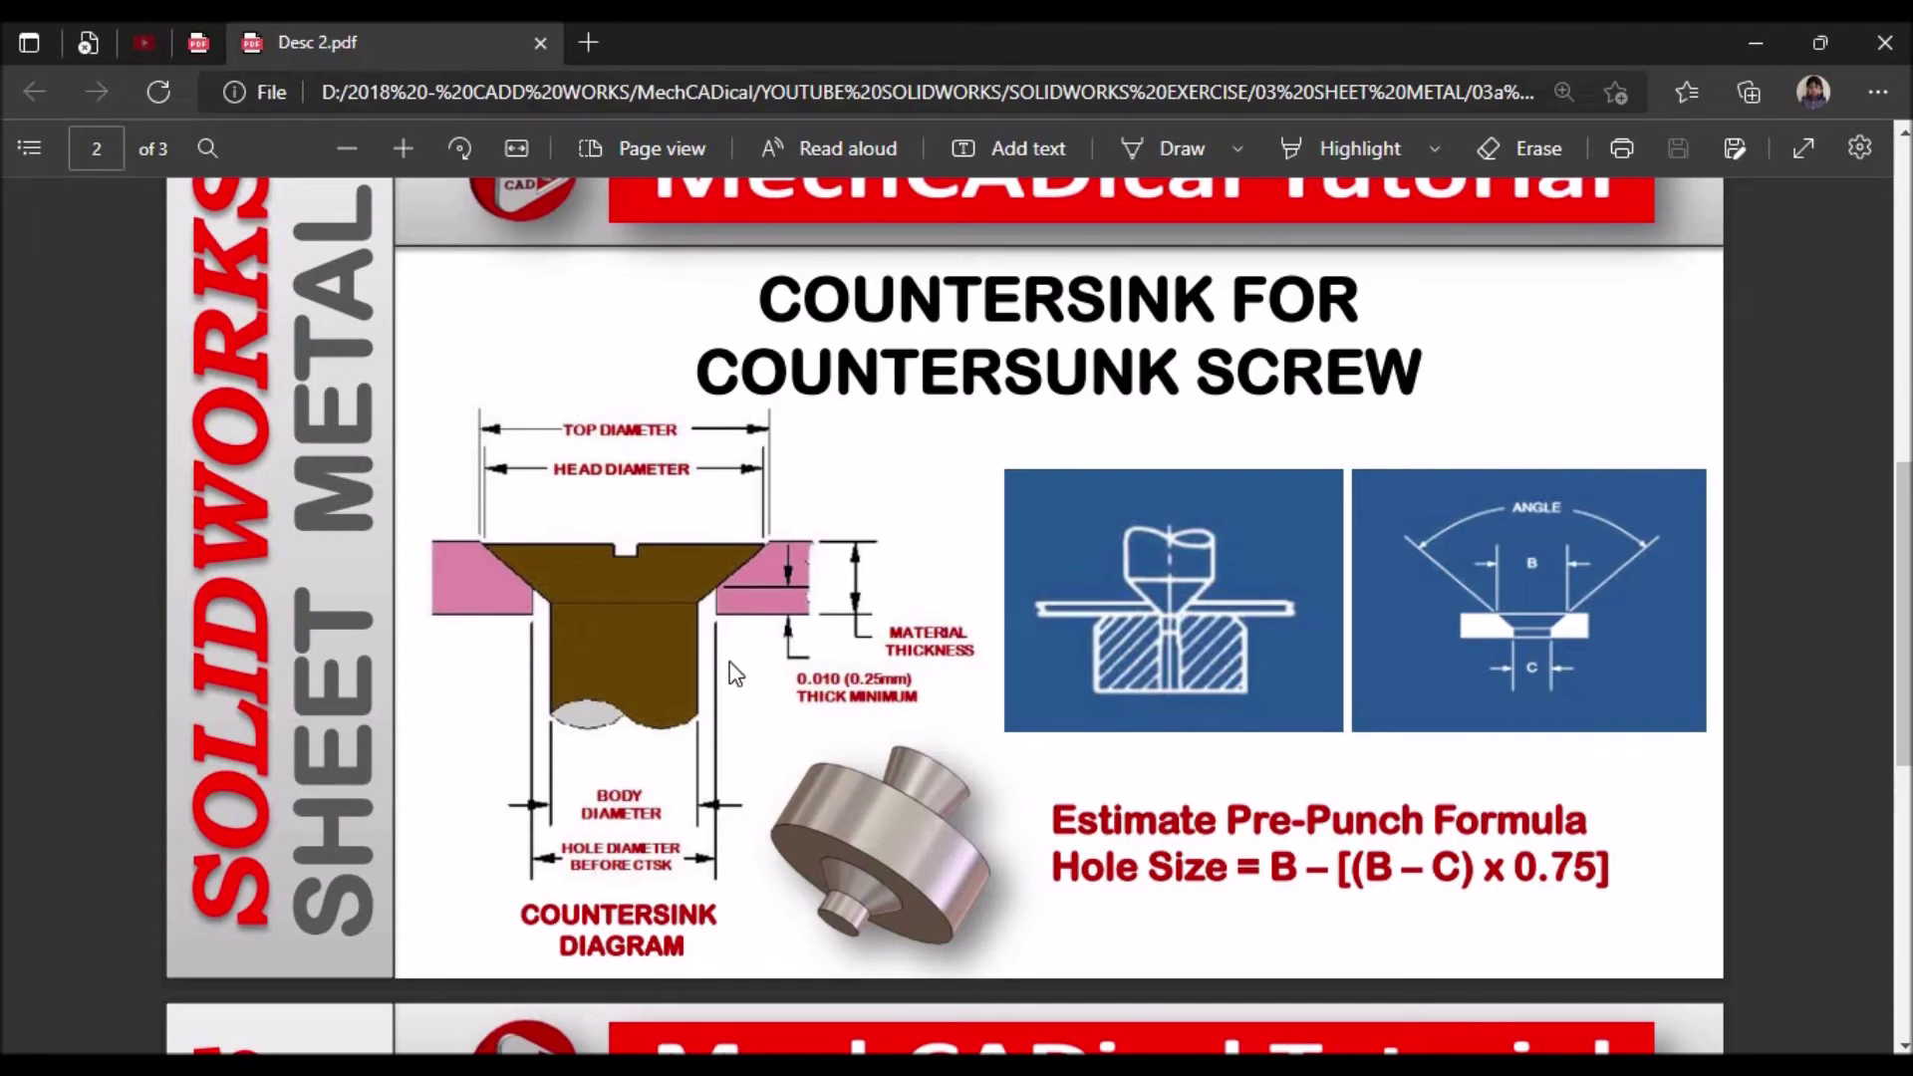
pyautogui.keyDown('ctrl'); pyautogui.scroll(3, 727, 666); pyautogui.keyUp('ctrl')
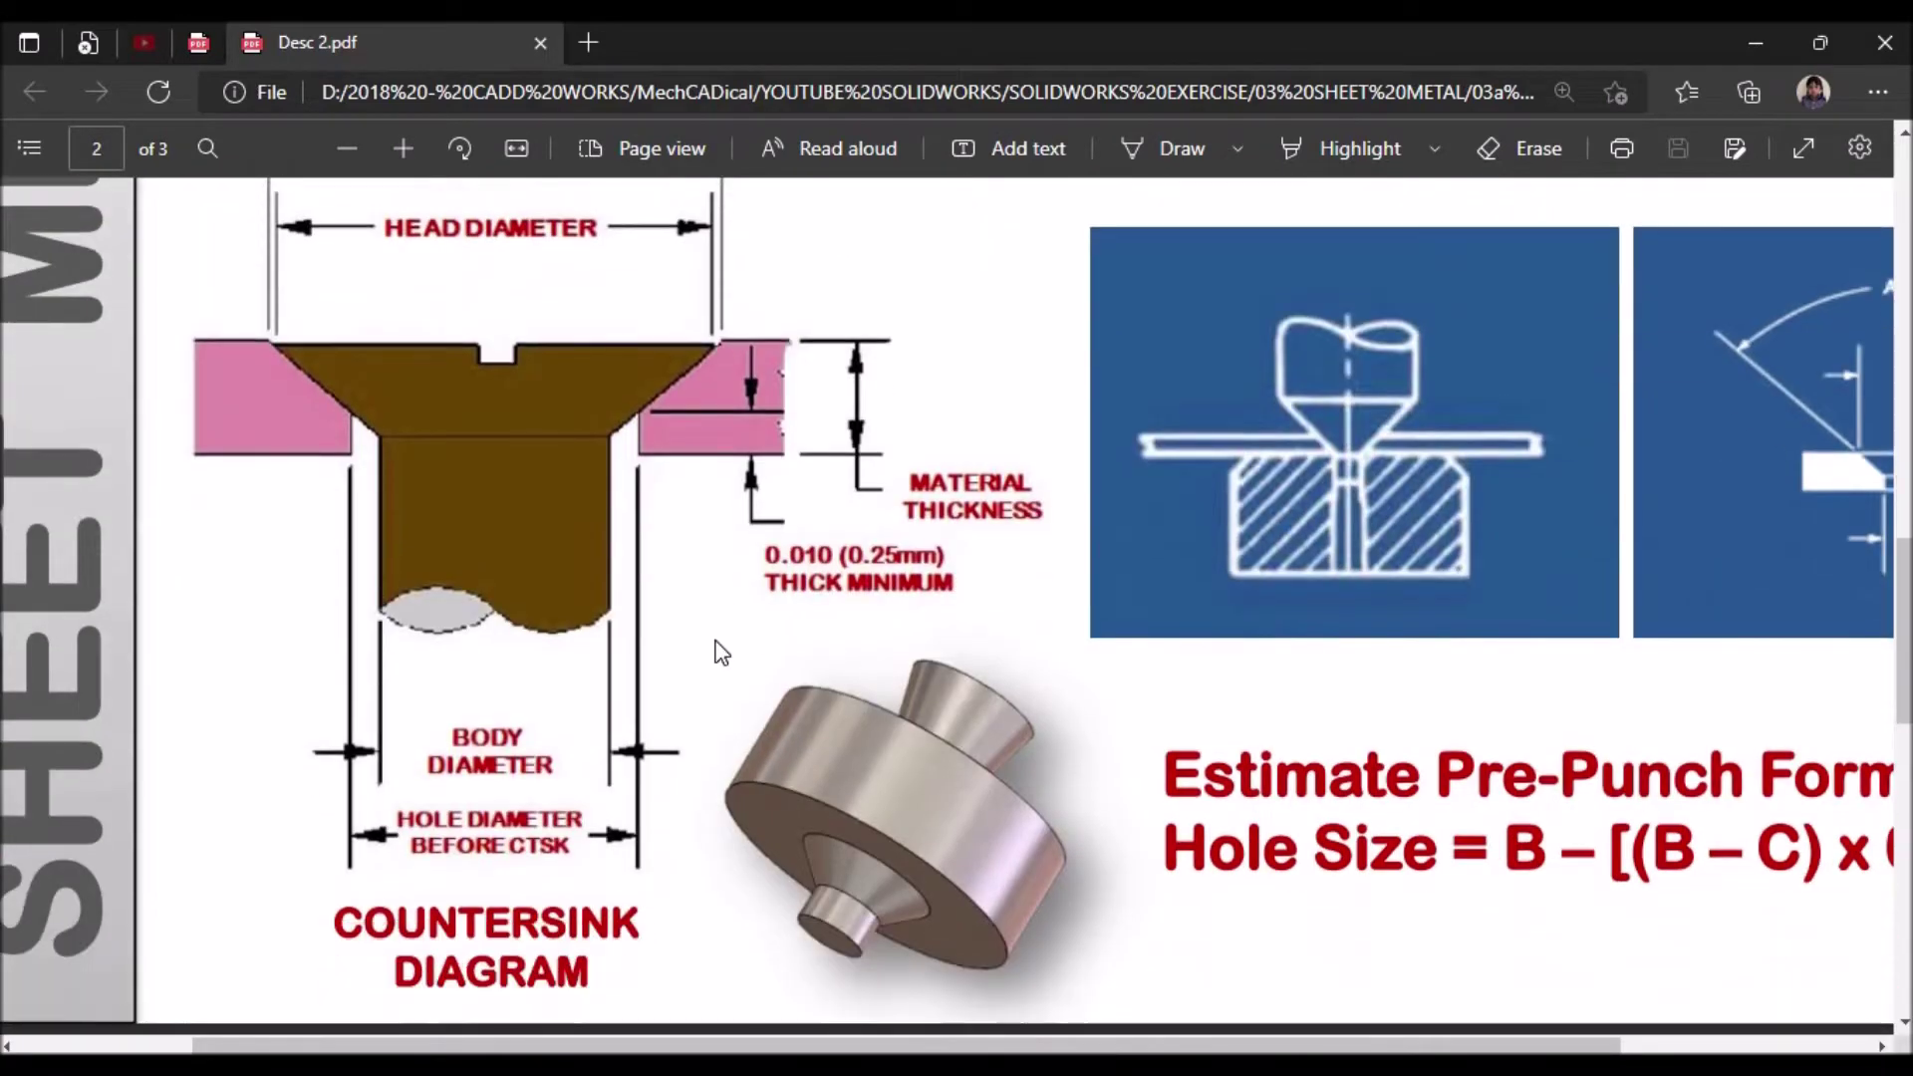
pyautogui.scroll(1, 717, 652)
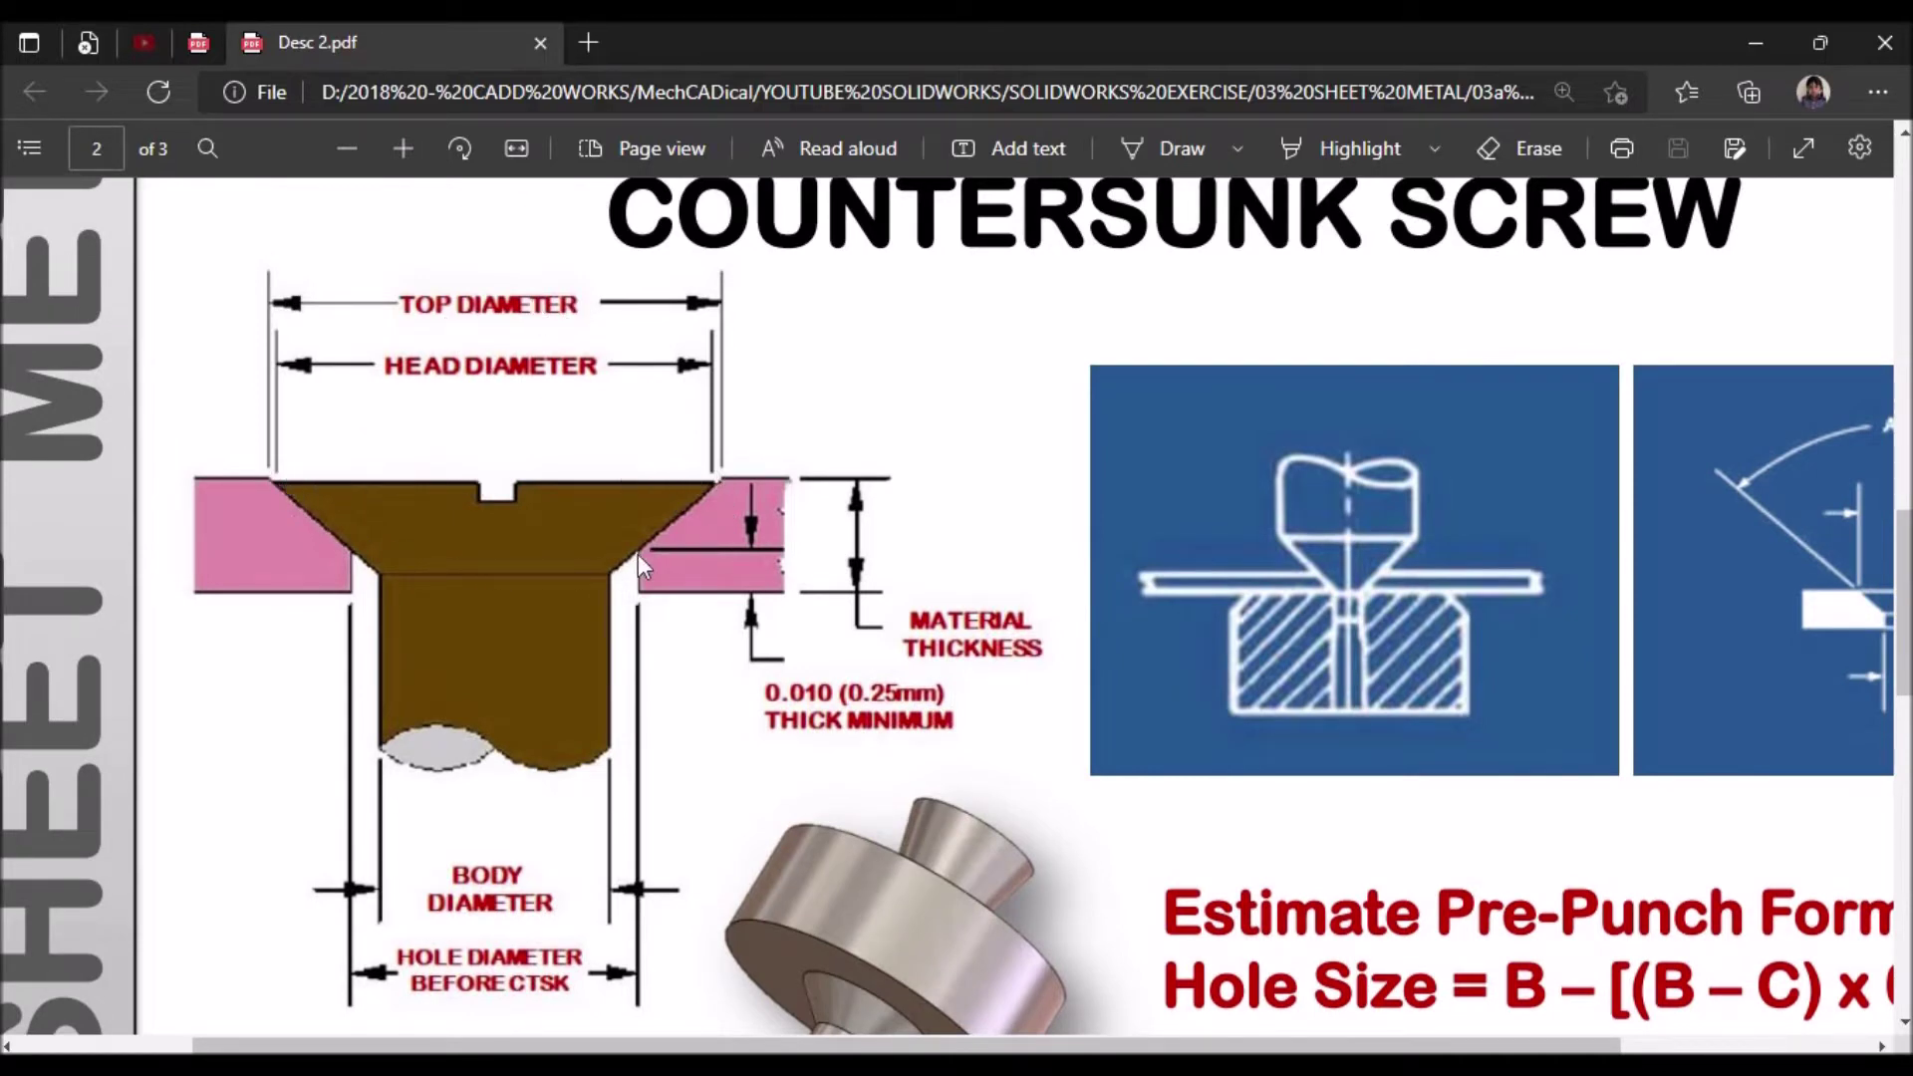
pyautogui.scroll(-1, 637, 554)
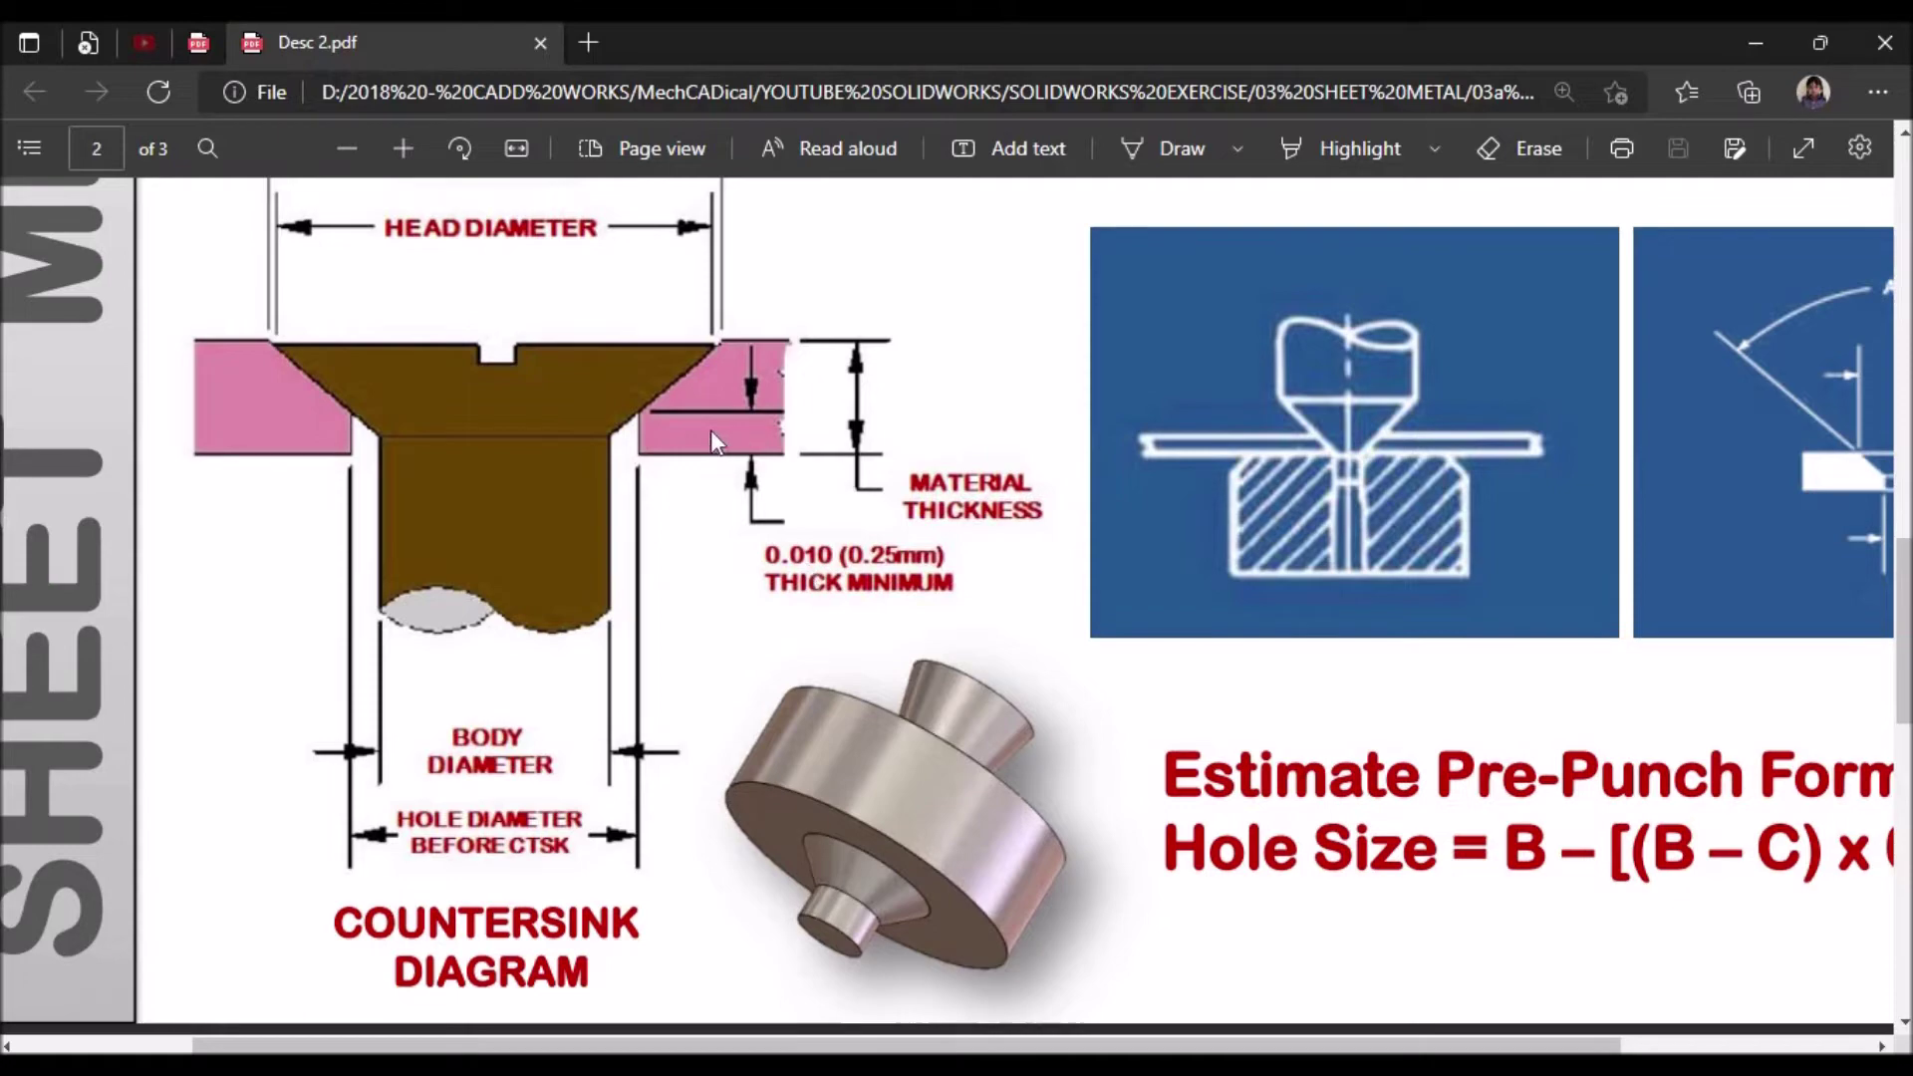
pyautogui.keyDown('ctrl'); pyautogui.scroll(-1, 897, 478); pyautogui.keyUp('ctrl')
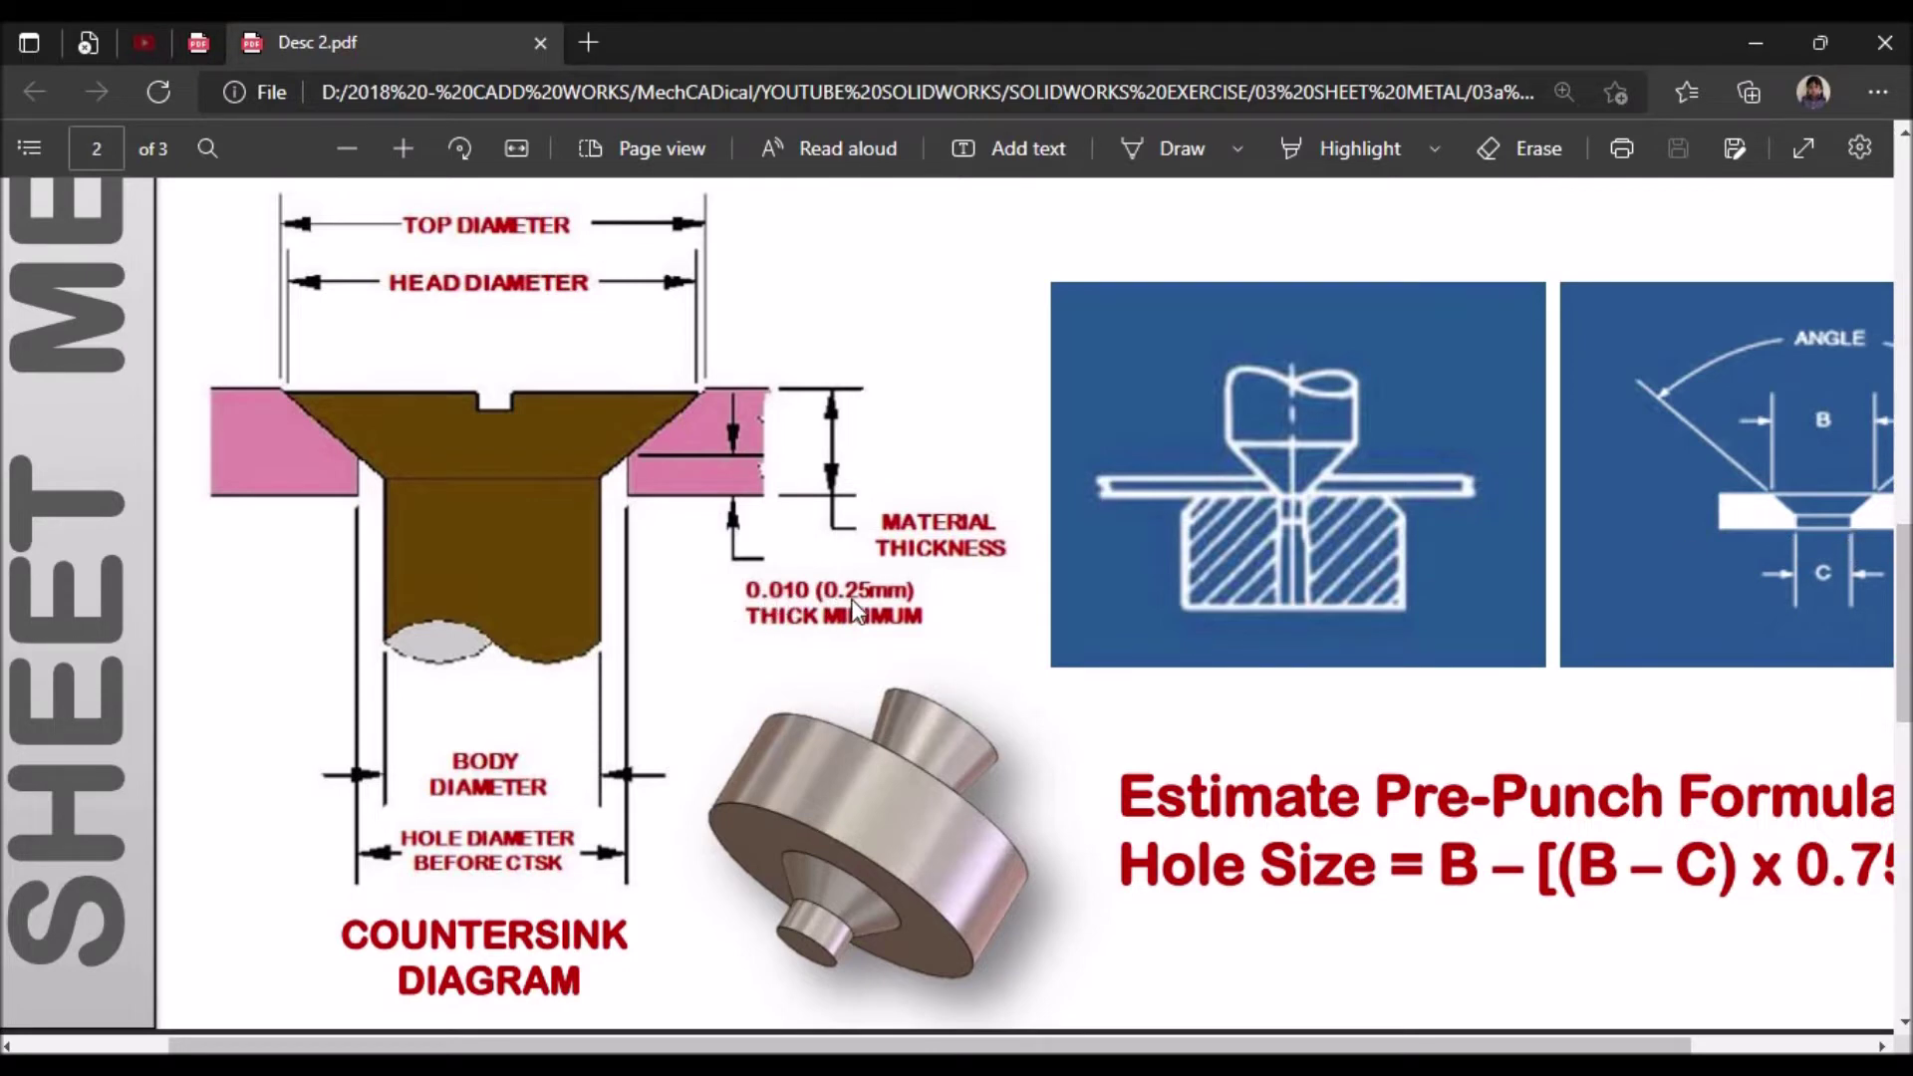
pyautogui.keyDown('ctrl'); pyautogui.scroll(-2, 1114, 626); pyautogui.keyUp('ctrl')
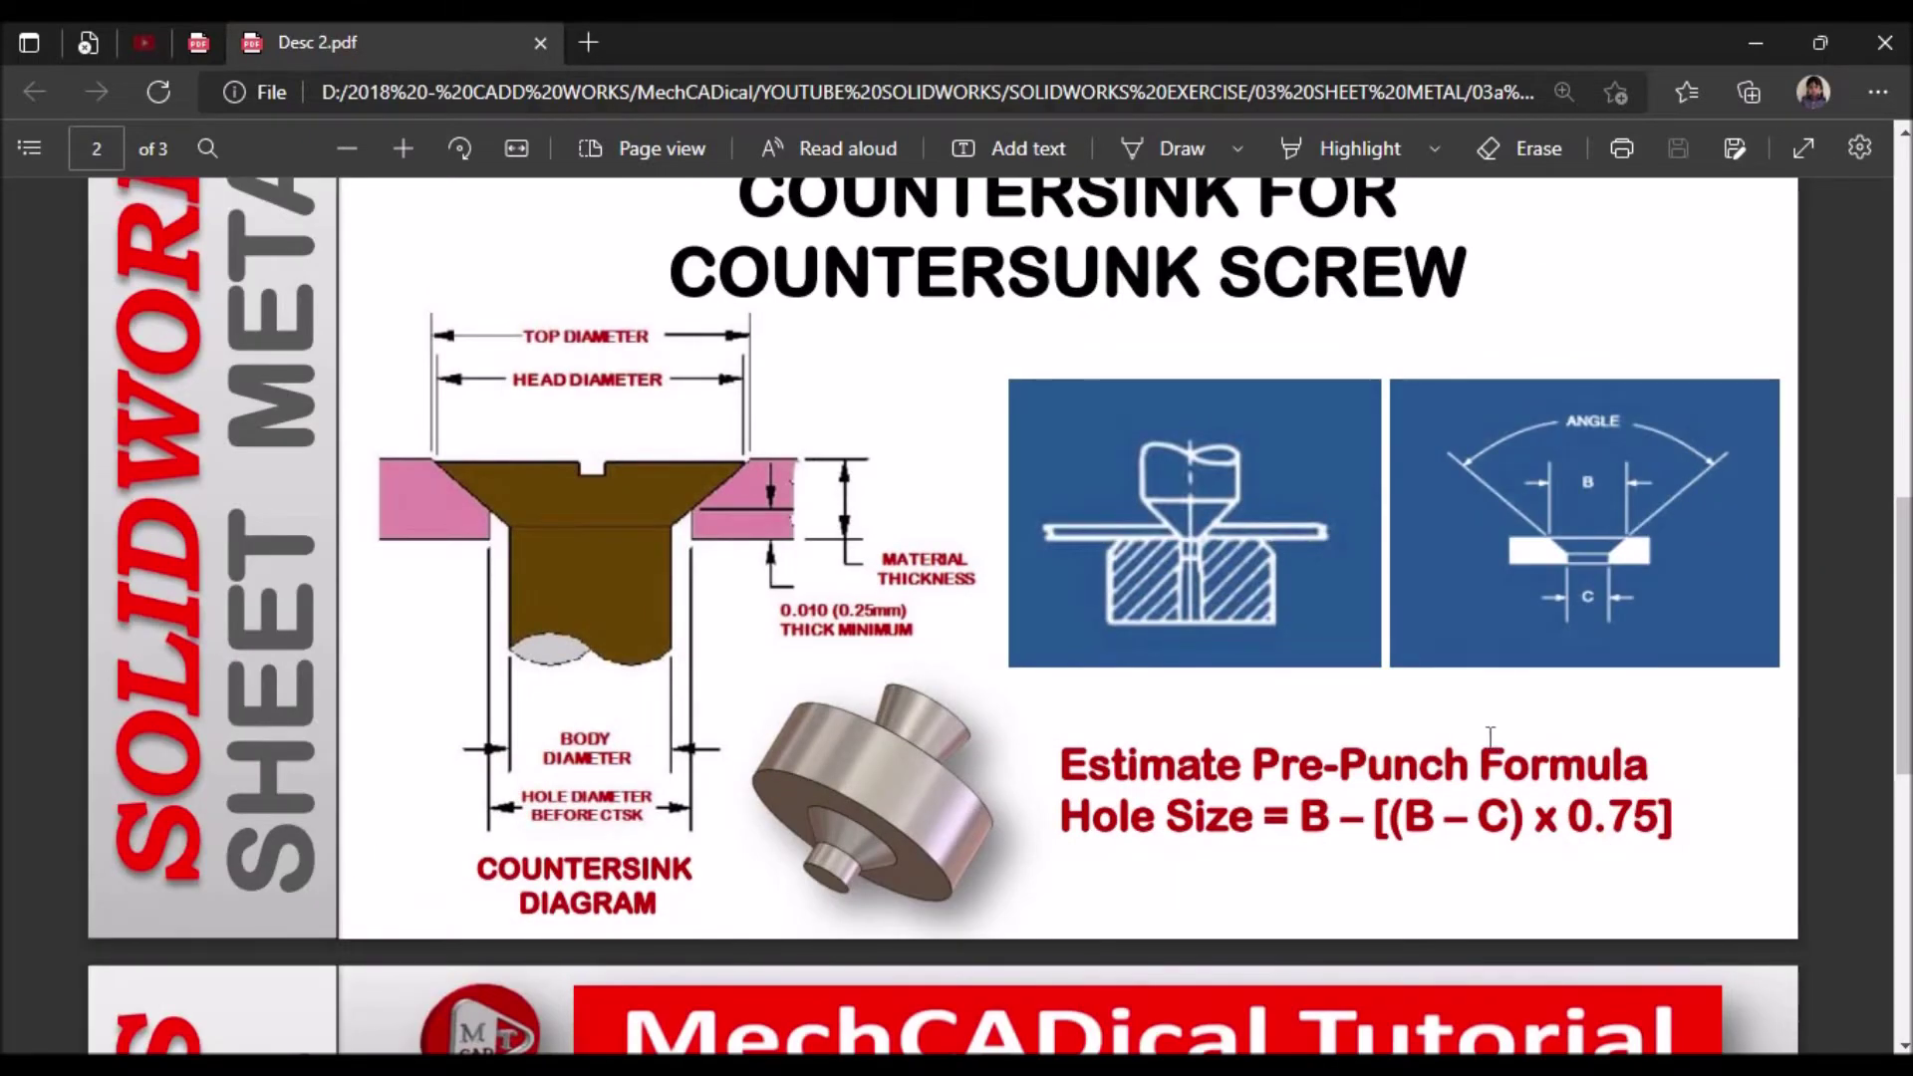
pyautogui.scroll(-1, 1490, 737)
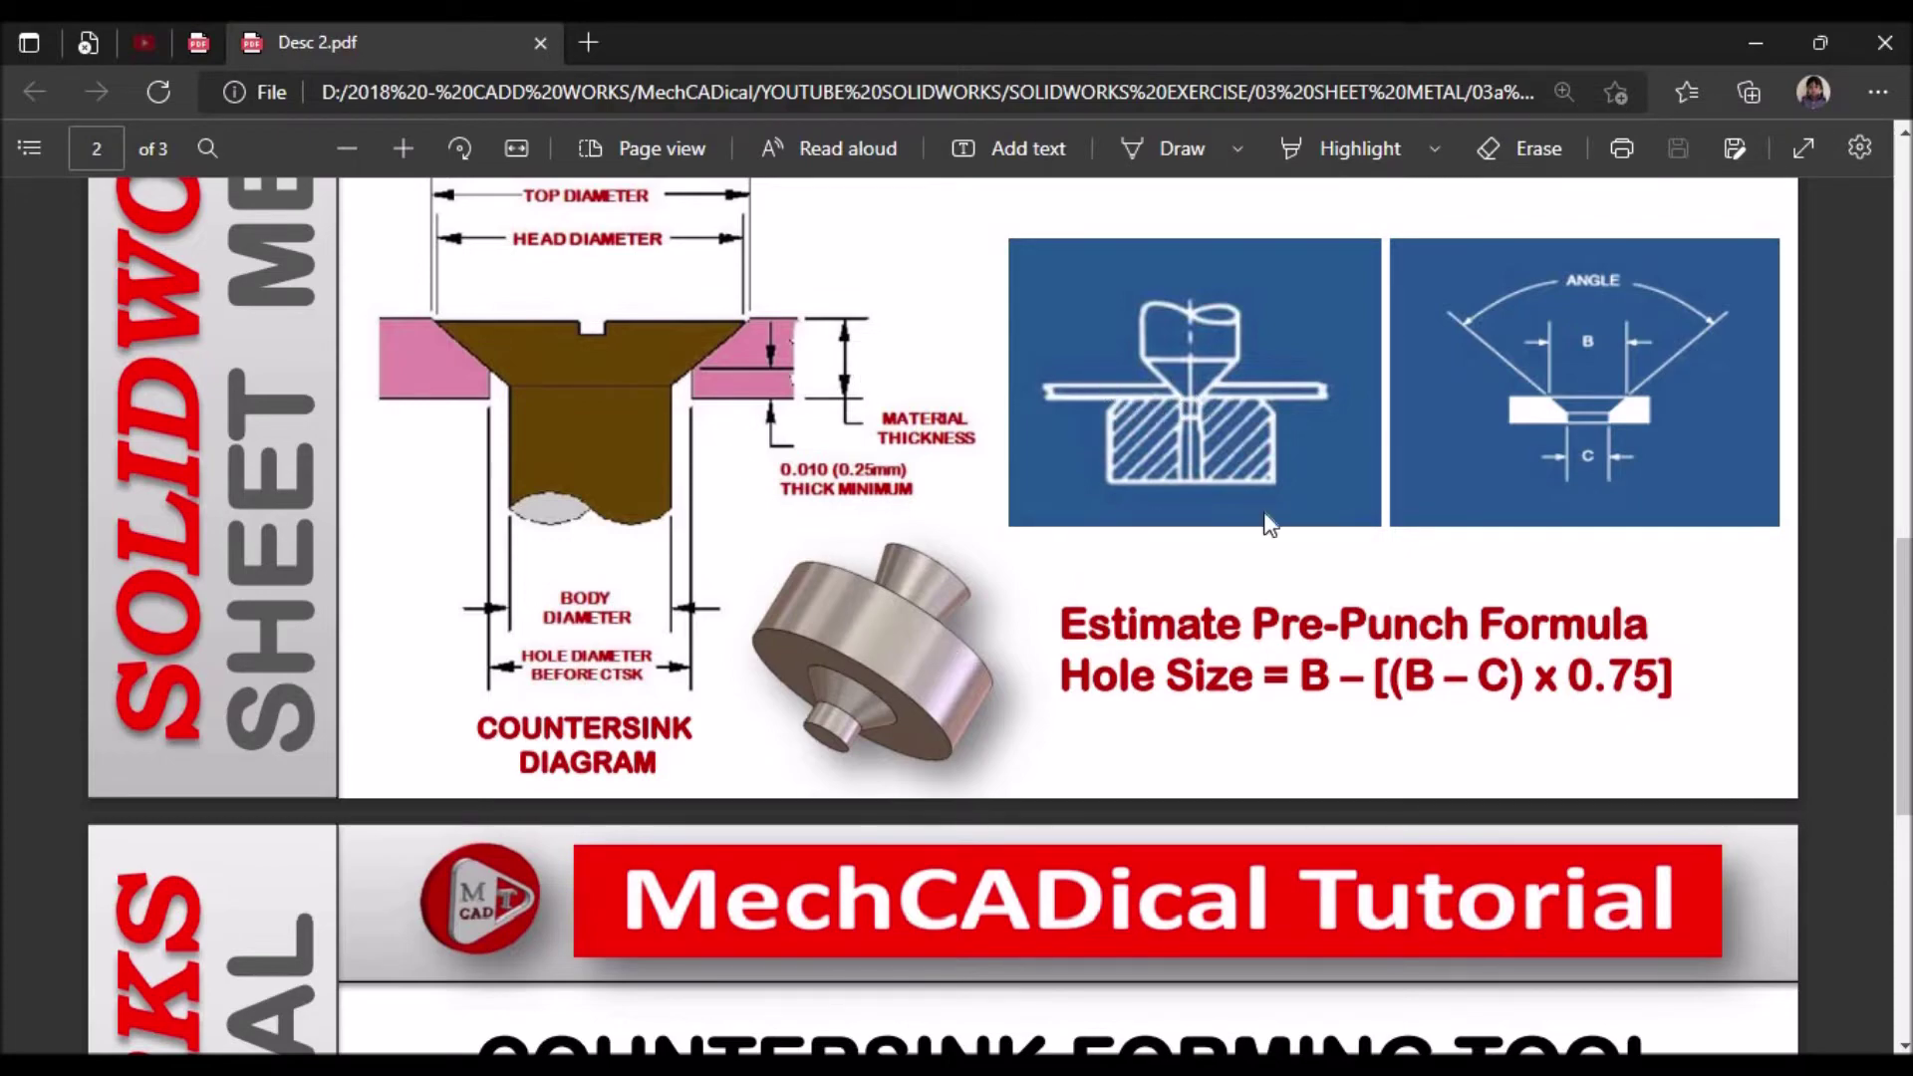
# - Scroll Desc 2.pdf on to page 3, Countersink Forming Tool
pyautogui.scroll(3, 1160, 505)
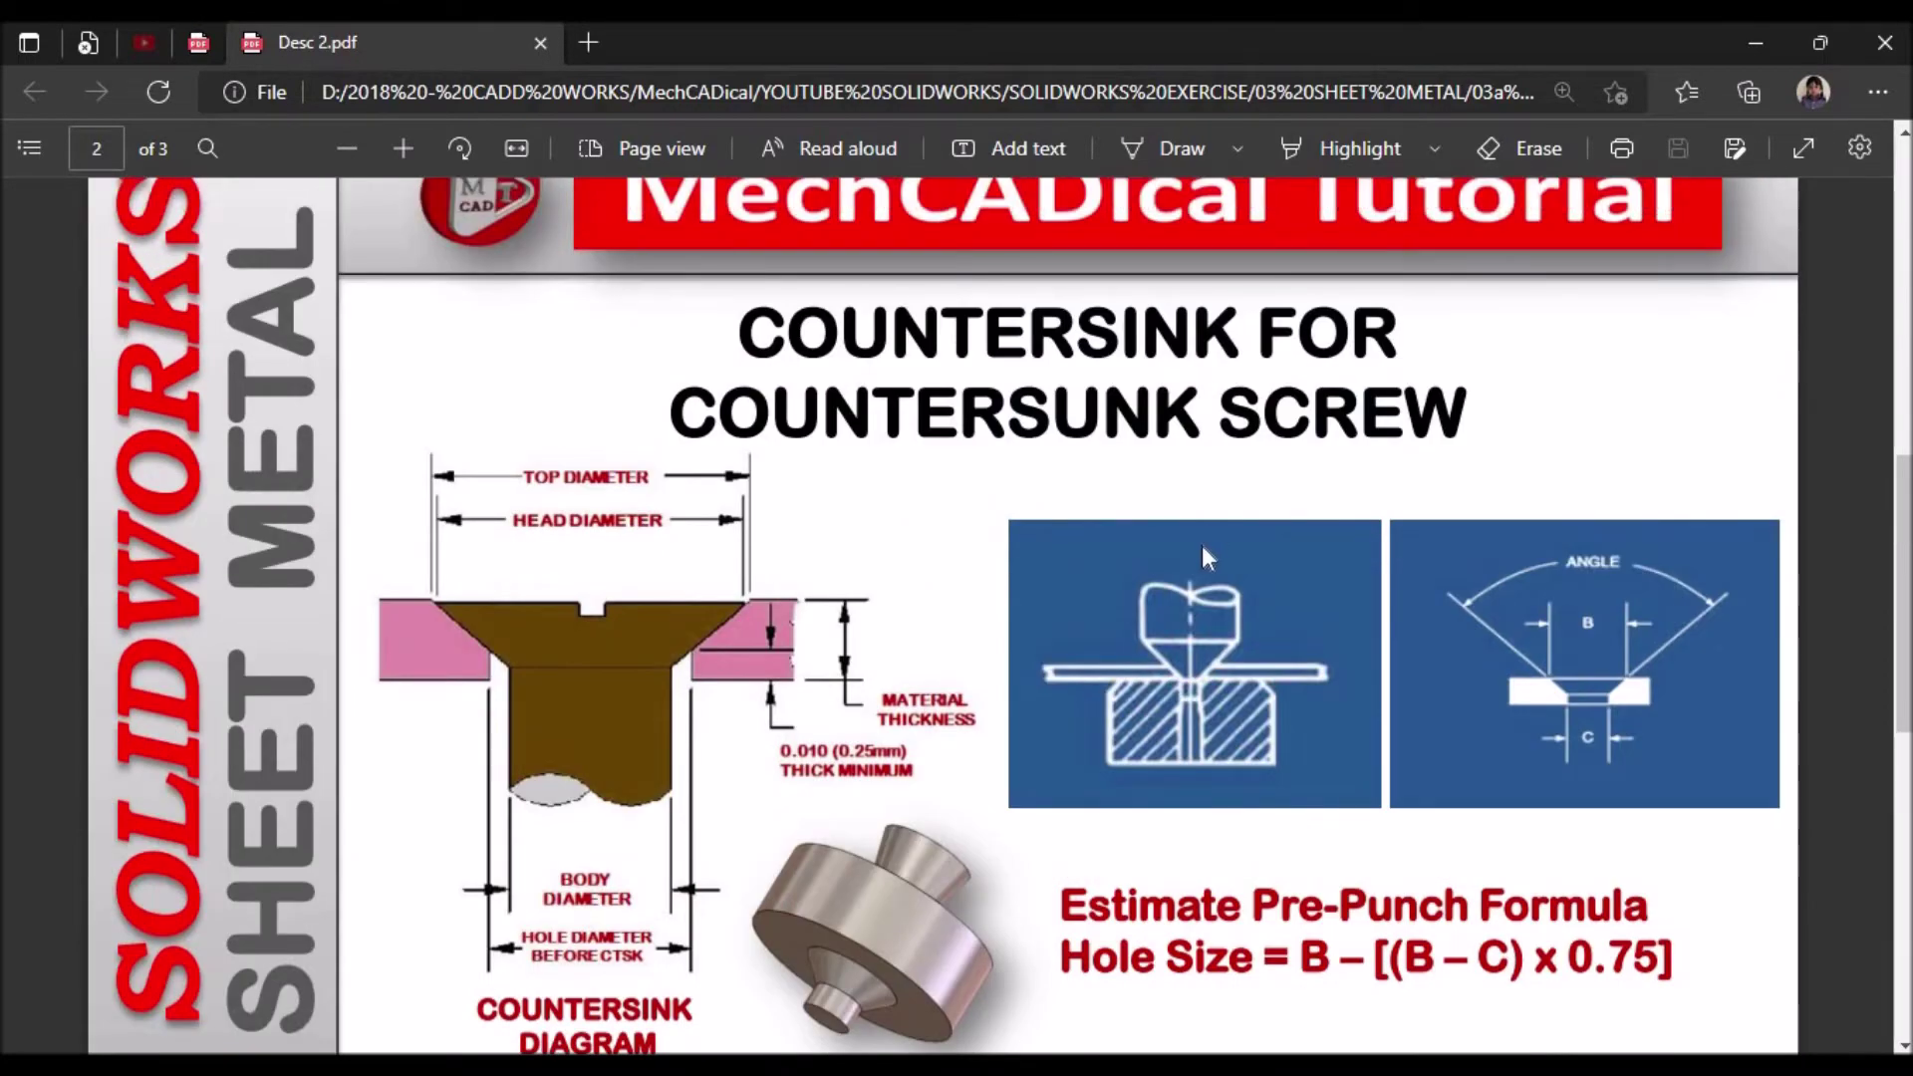
pyautogui.scroll(-10, 1202, 546)
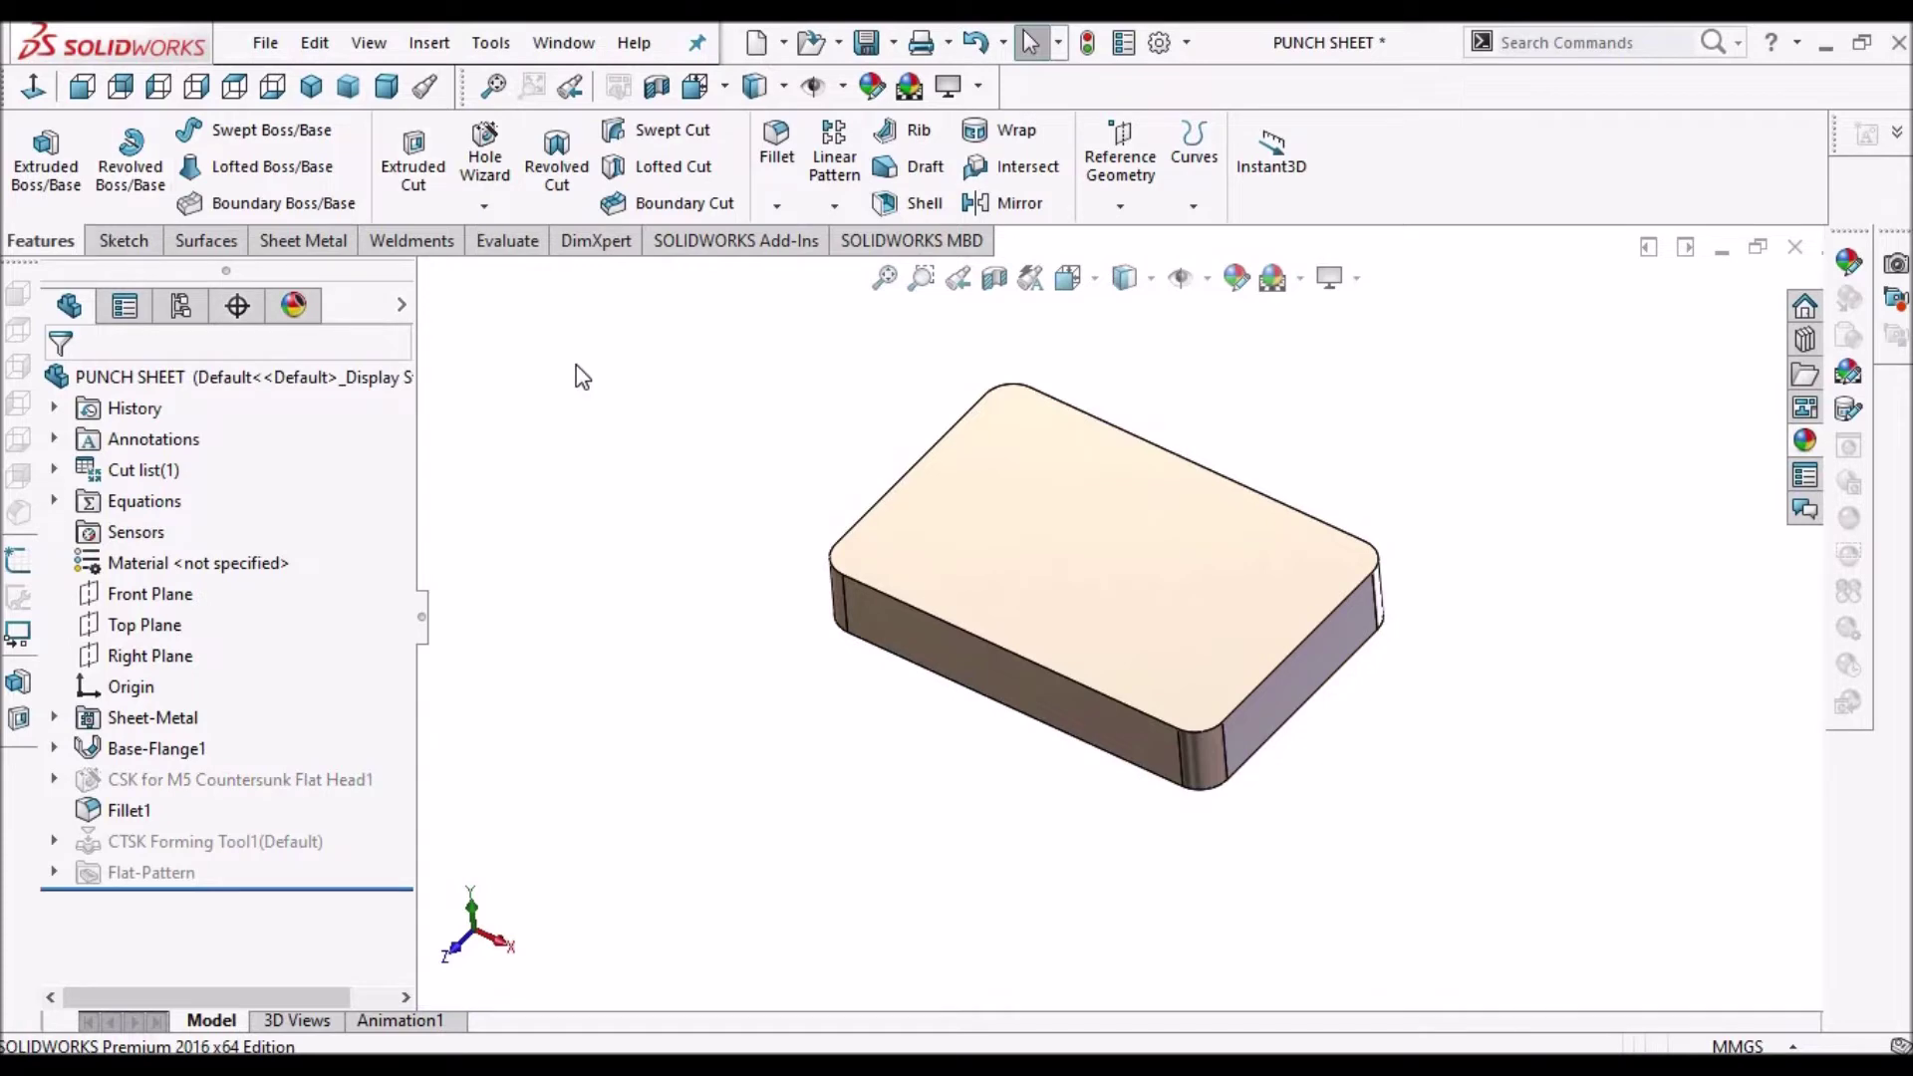
# - Set up a Hole Wizard countersink: BSI CTSK Flat BS EN ISO 7046-1, M5, Close fit, Blind 5.0mm
pyautogui.click(493, 175)
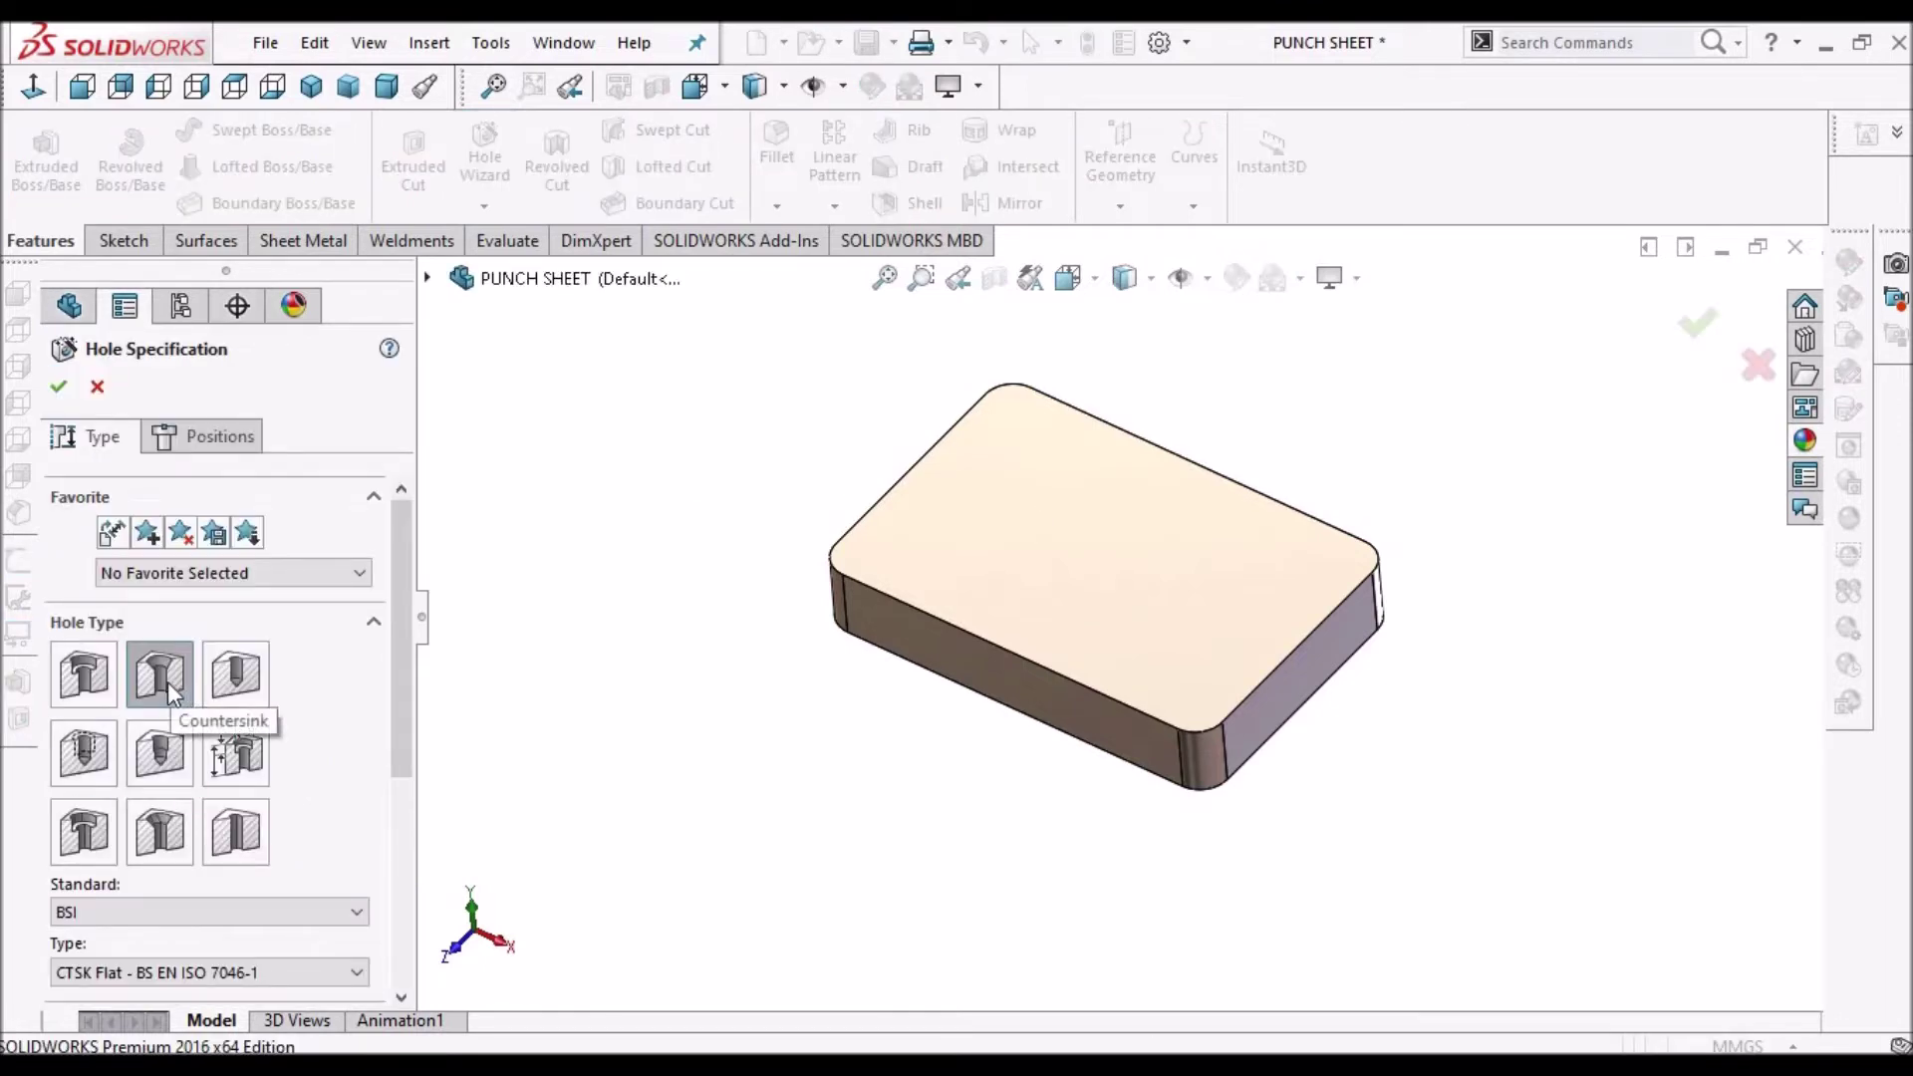
pyautogui.scroll(-3, 410, 760)
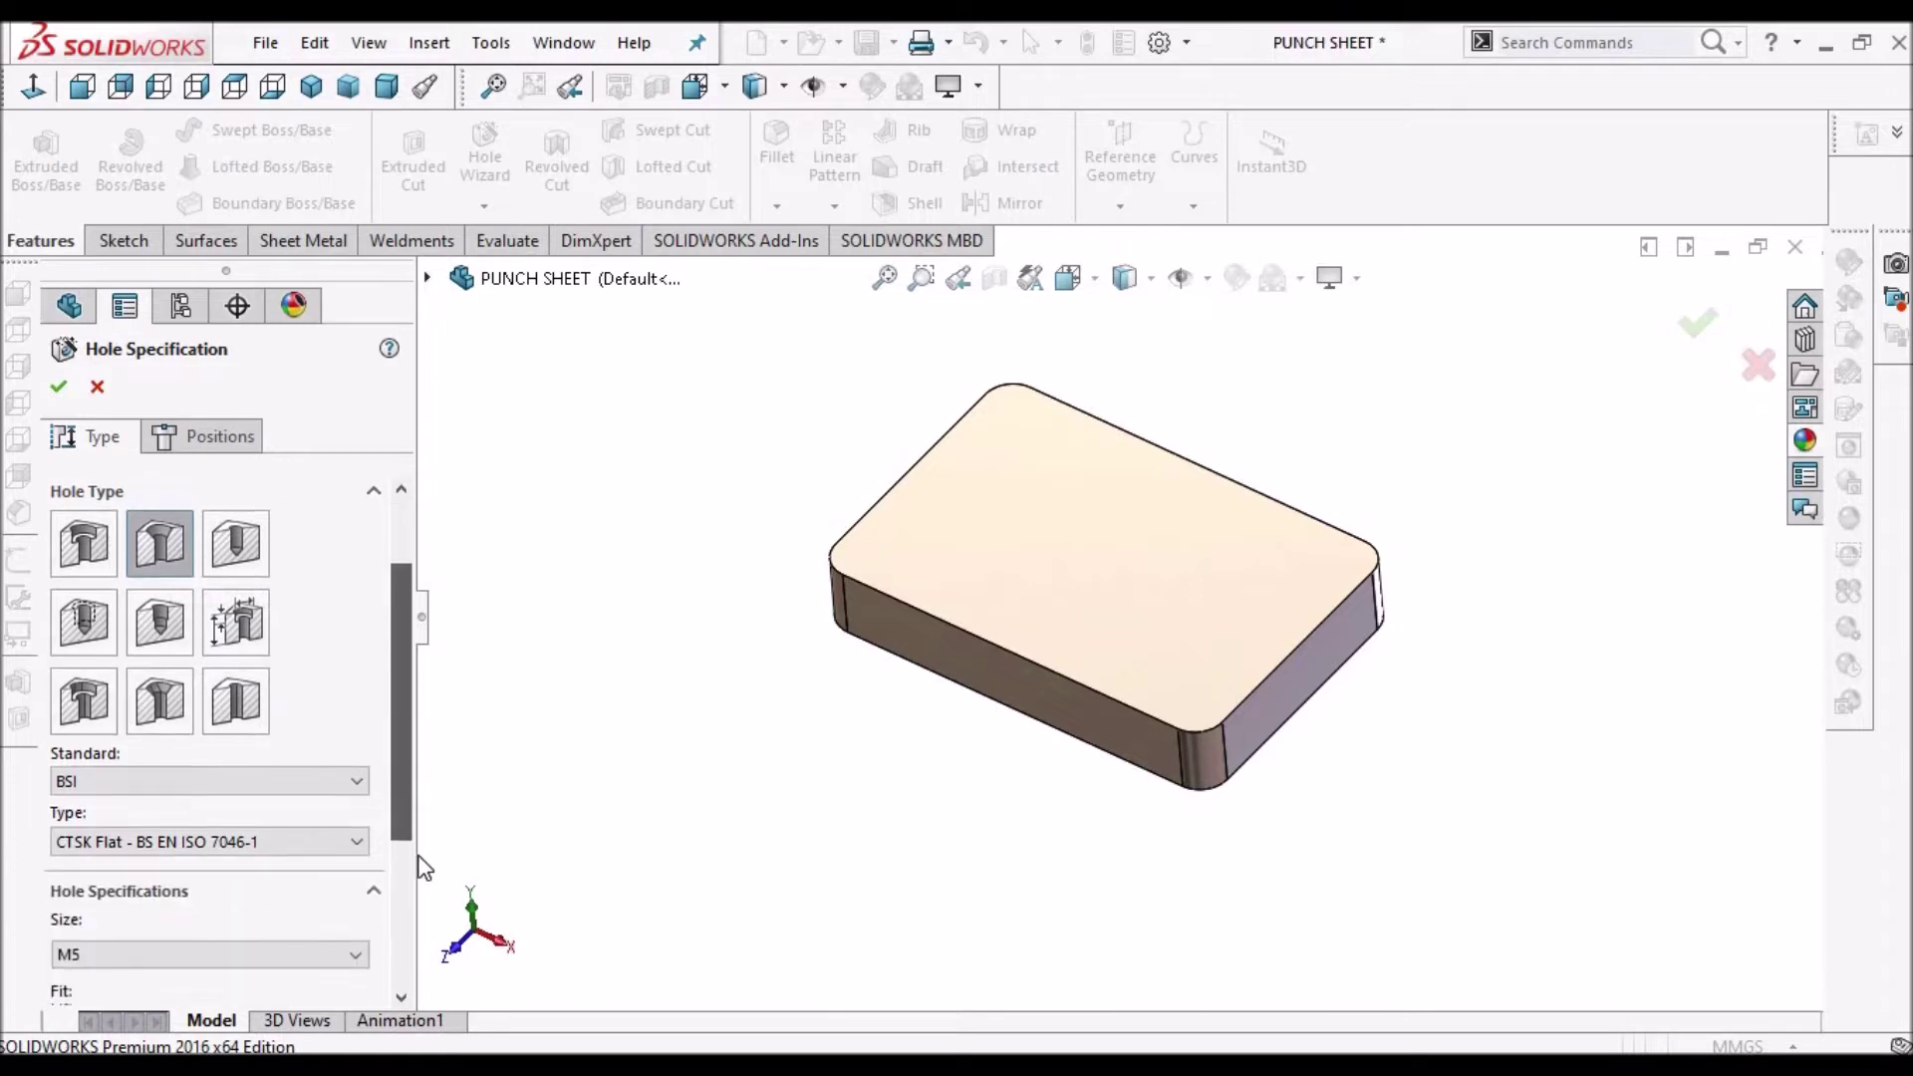
pyautogui.scroll(-5, 423, 866)
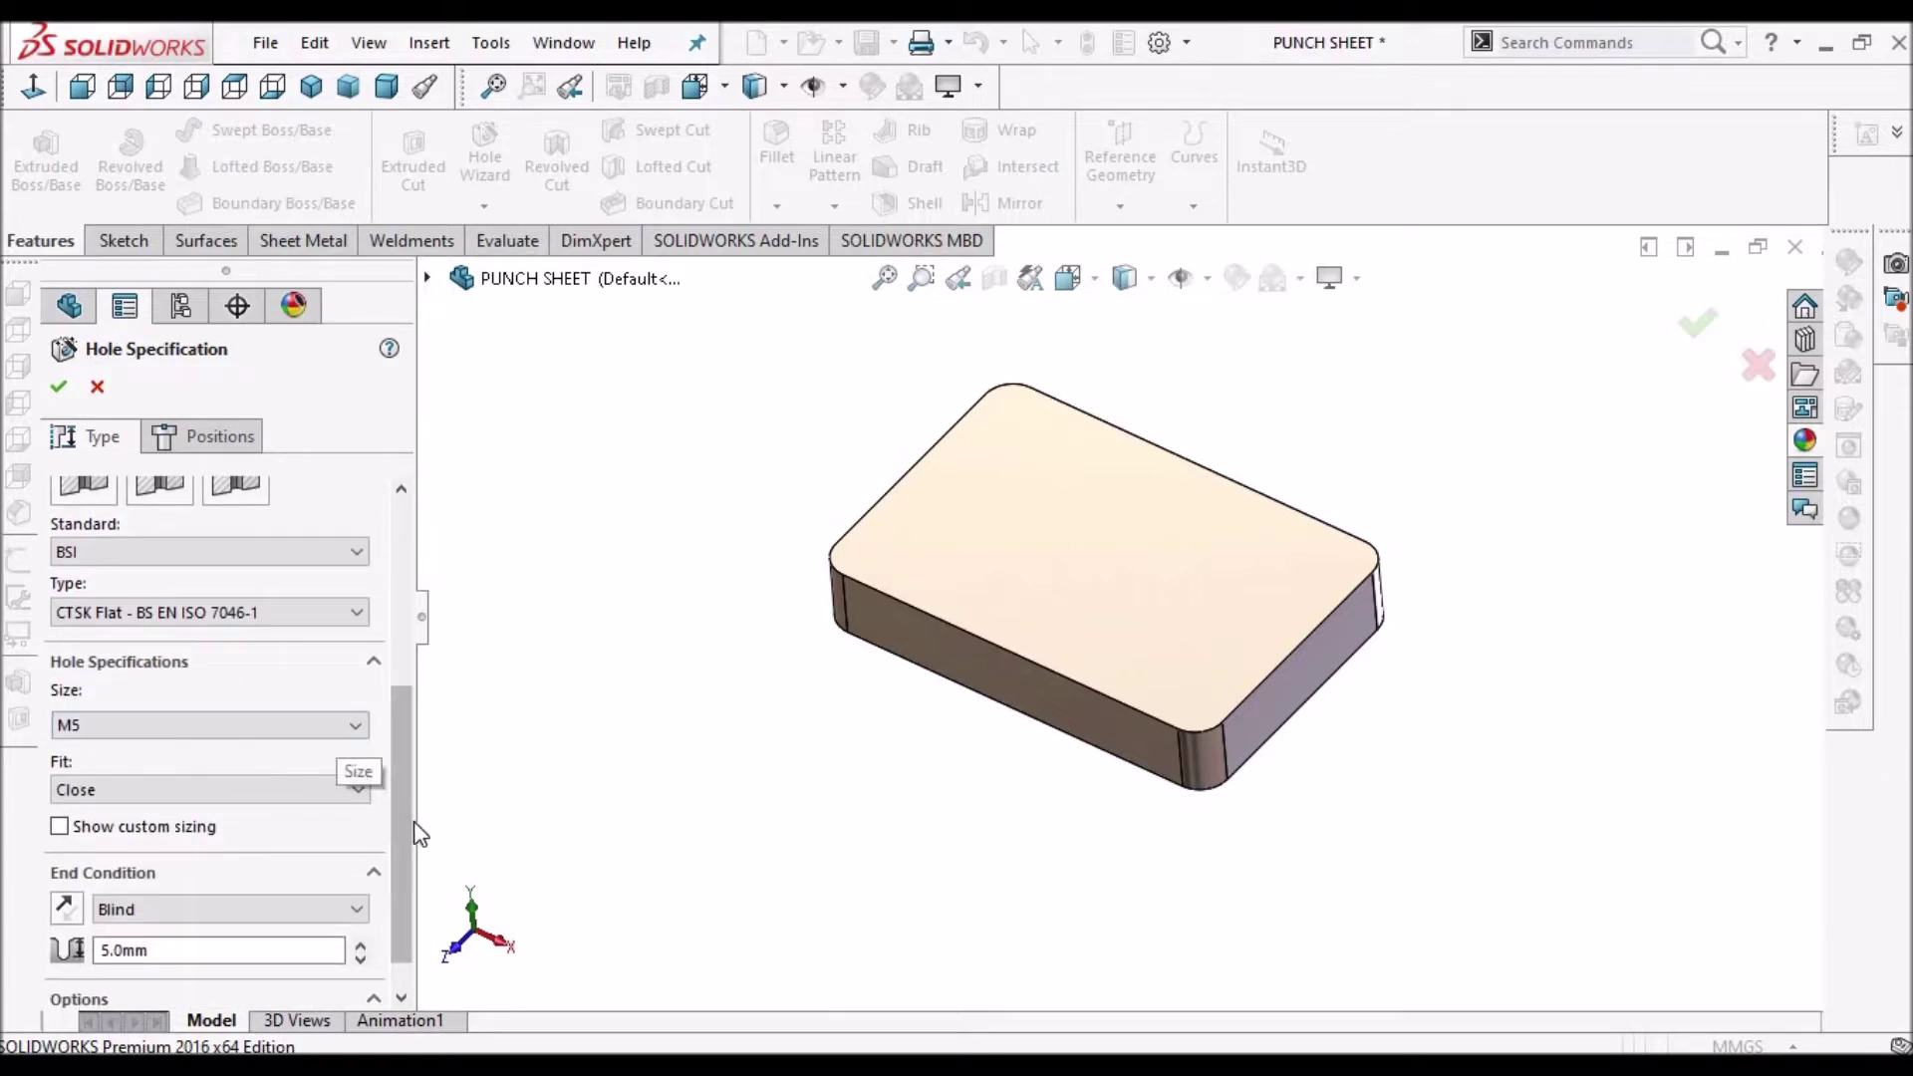
pyautogui.scroll(-1, 417, 837)
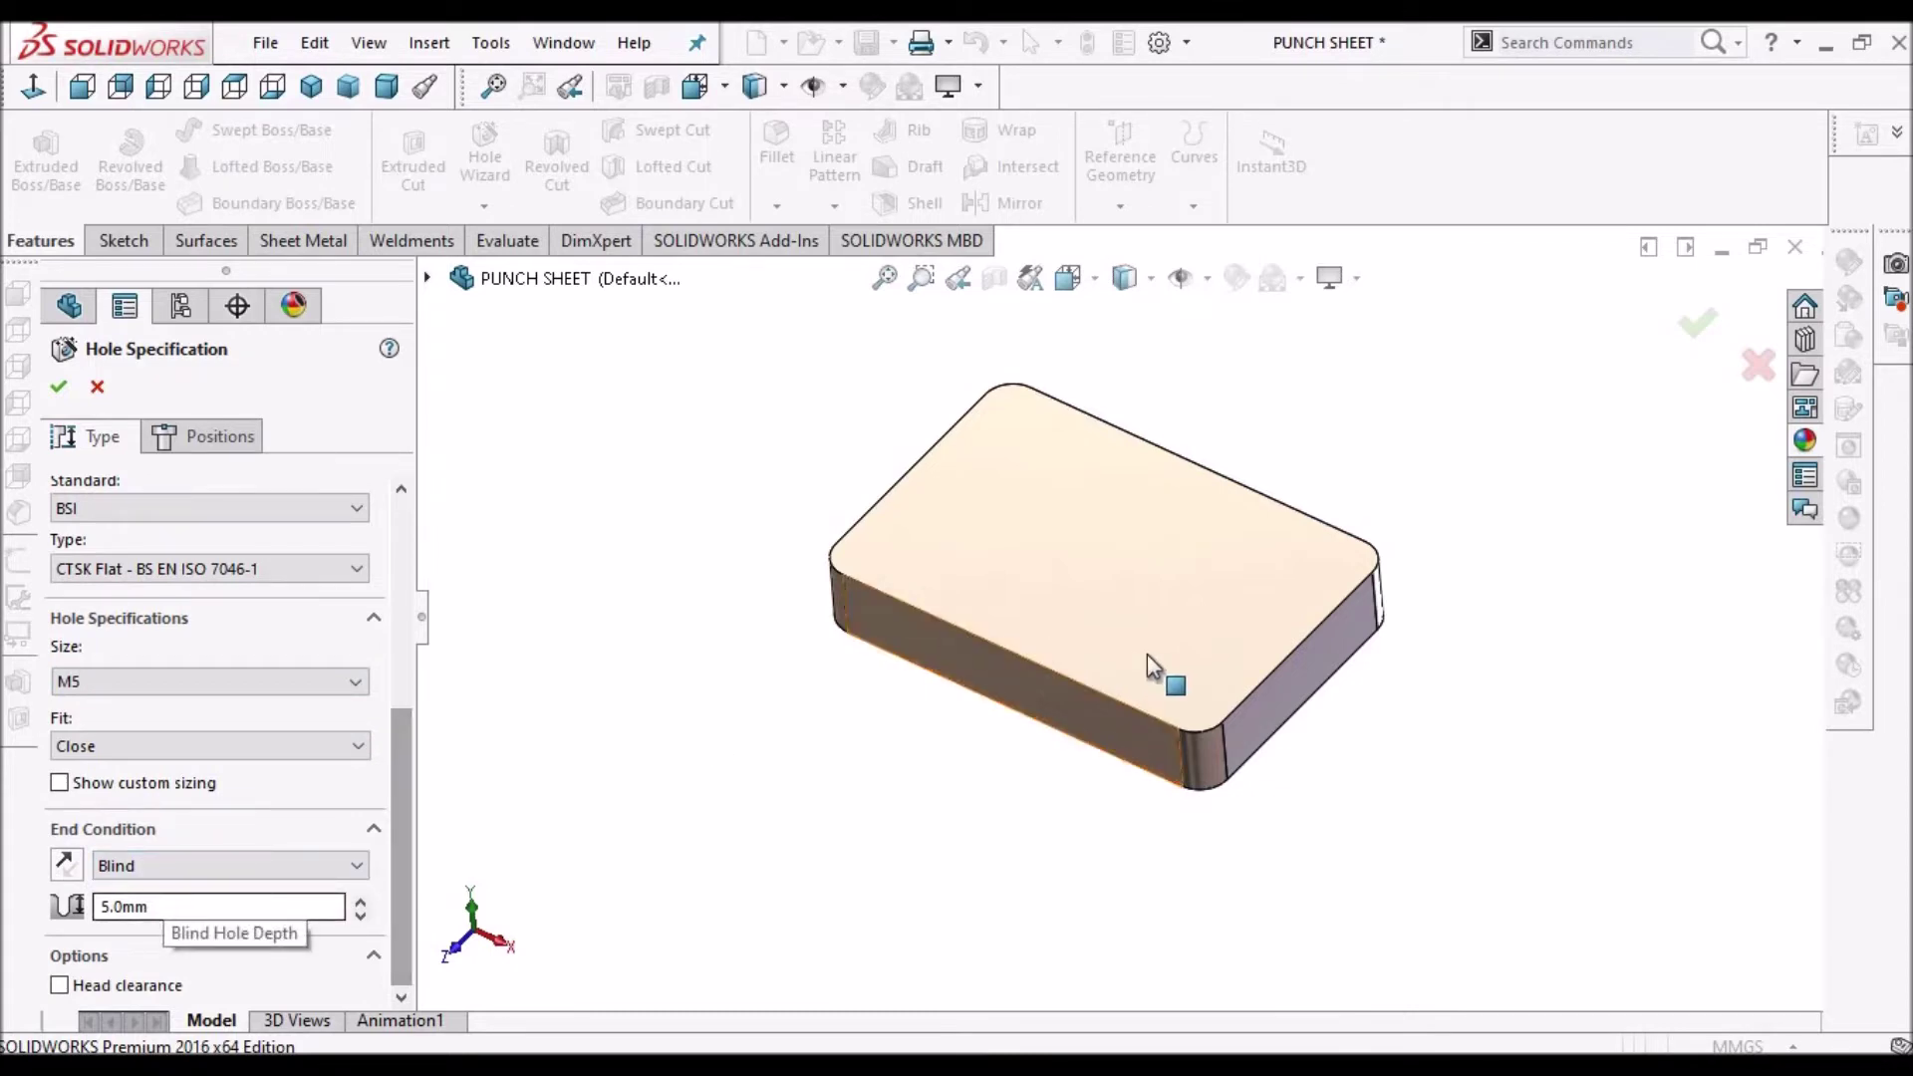
pyautogui.scroll(-3, 1256, 789)
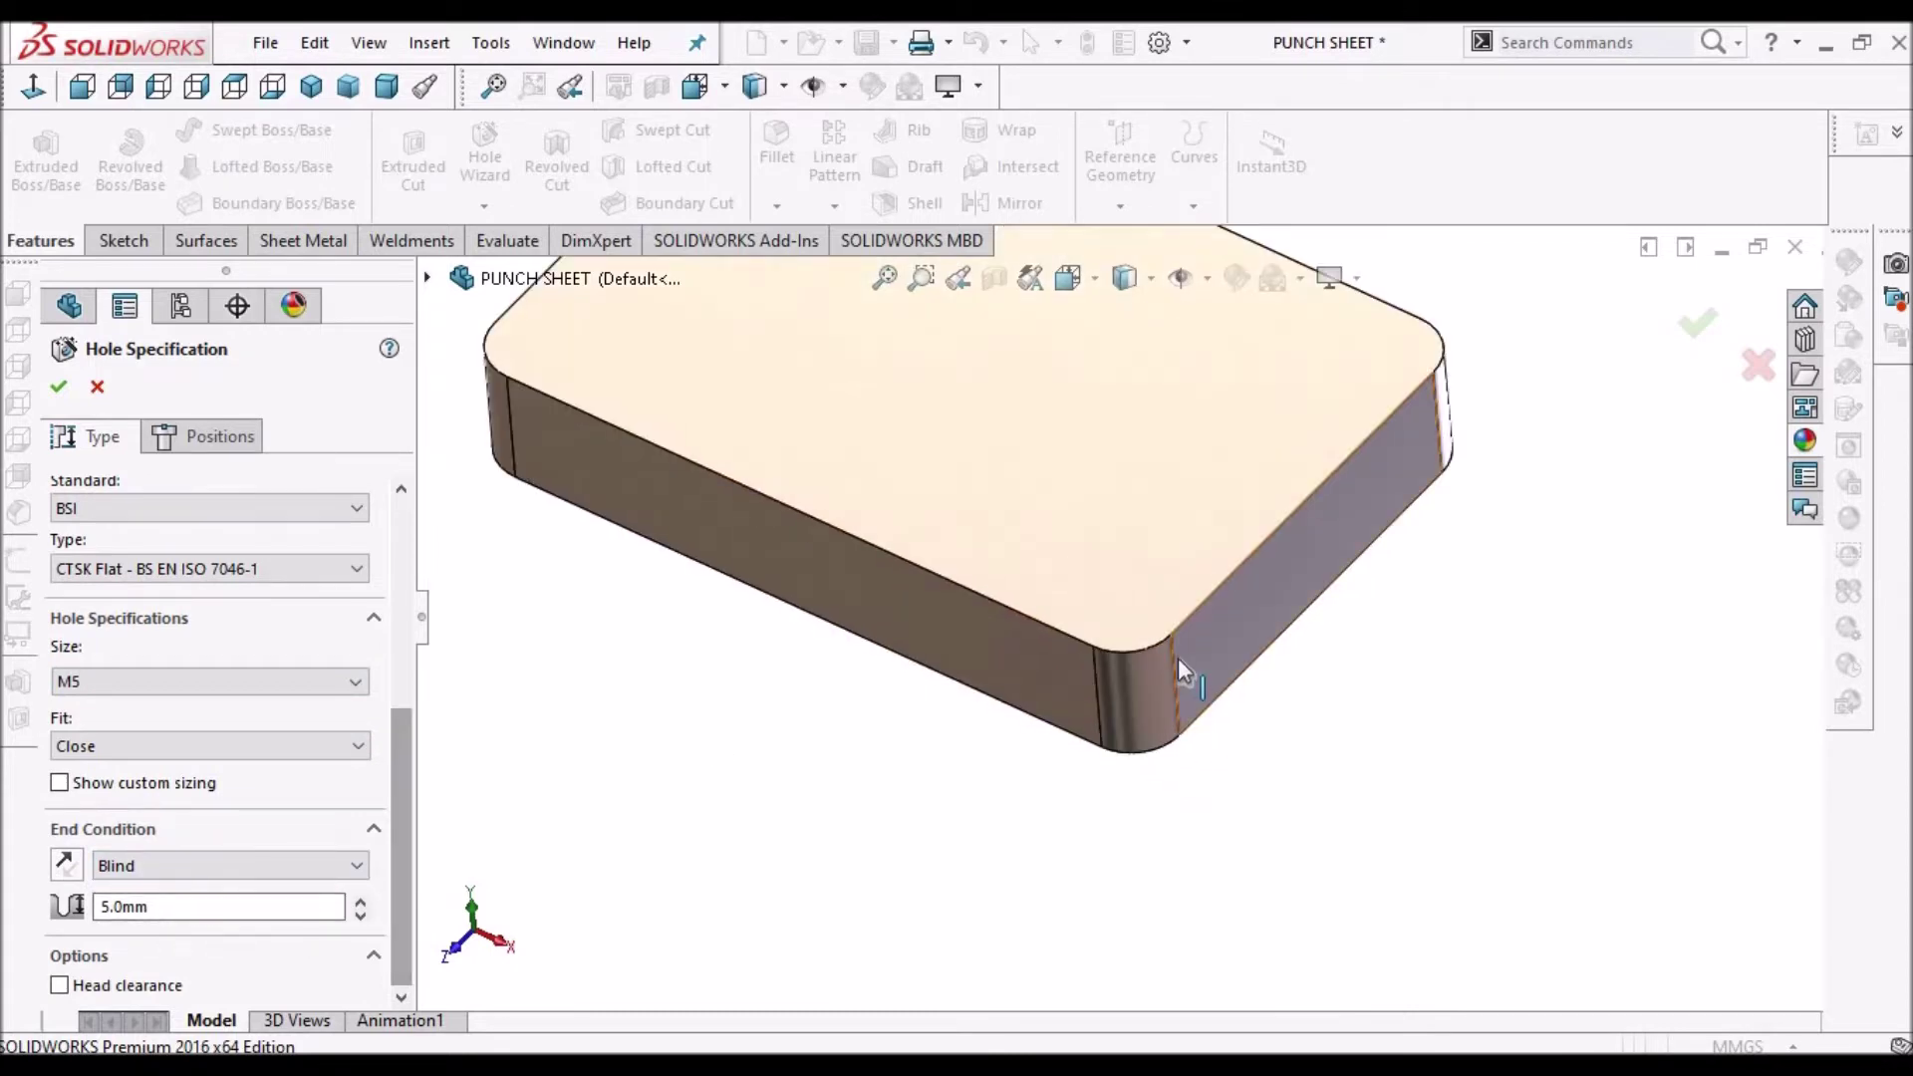
pyautogui.scroll(2, 1096, 662)
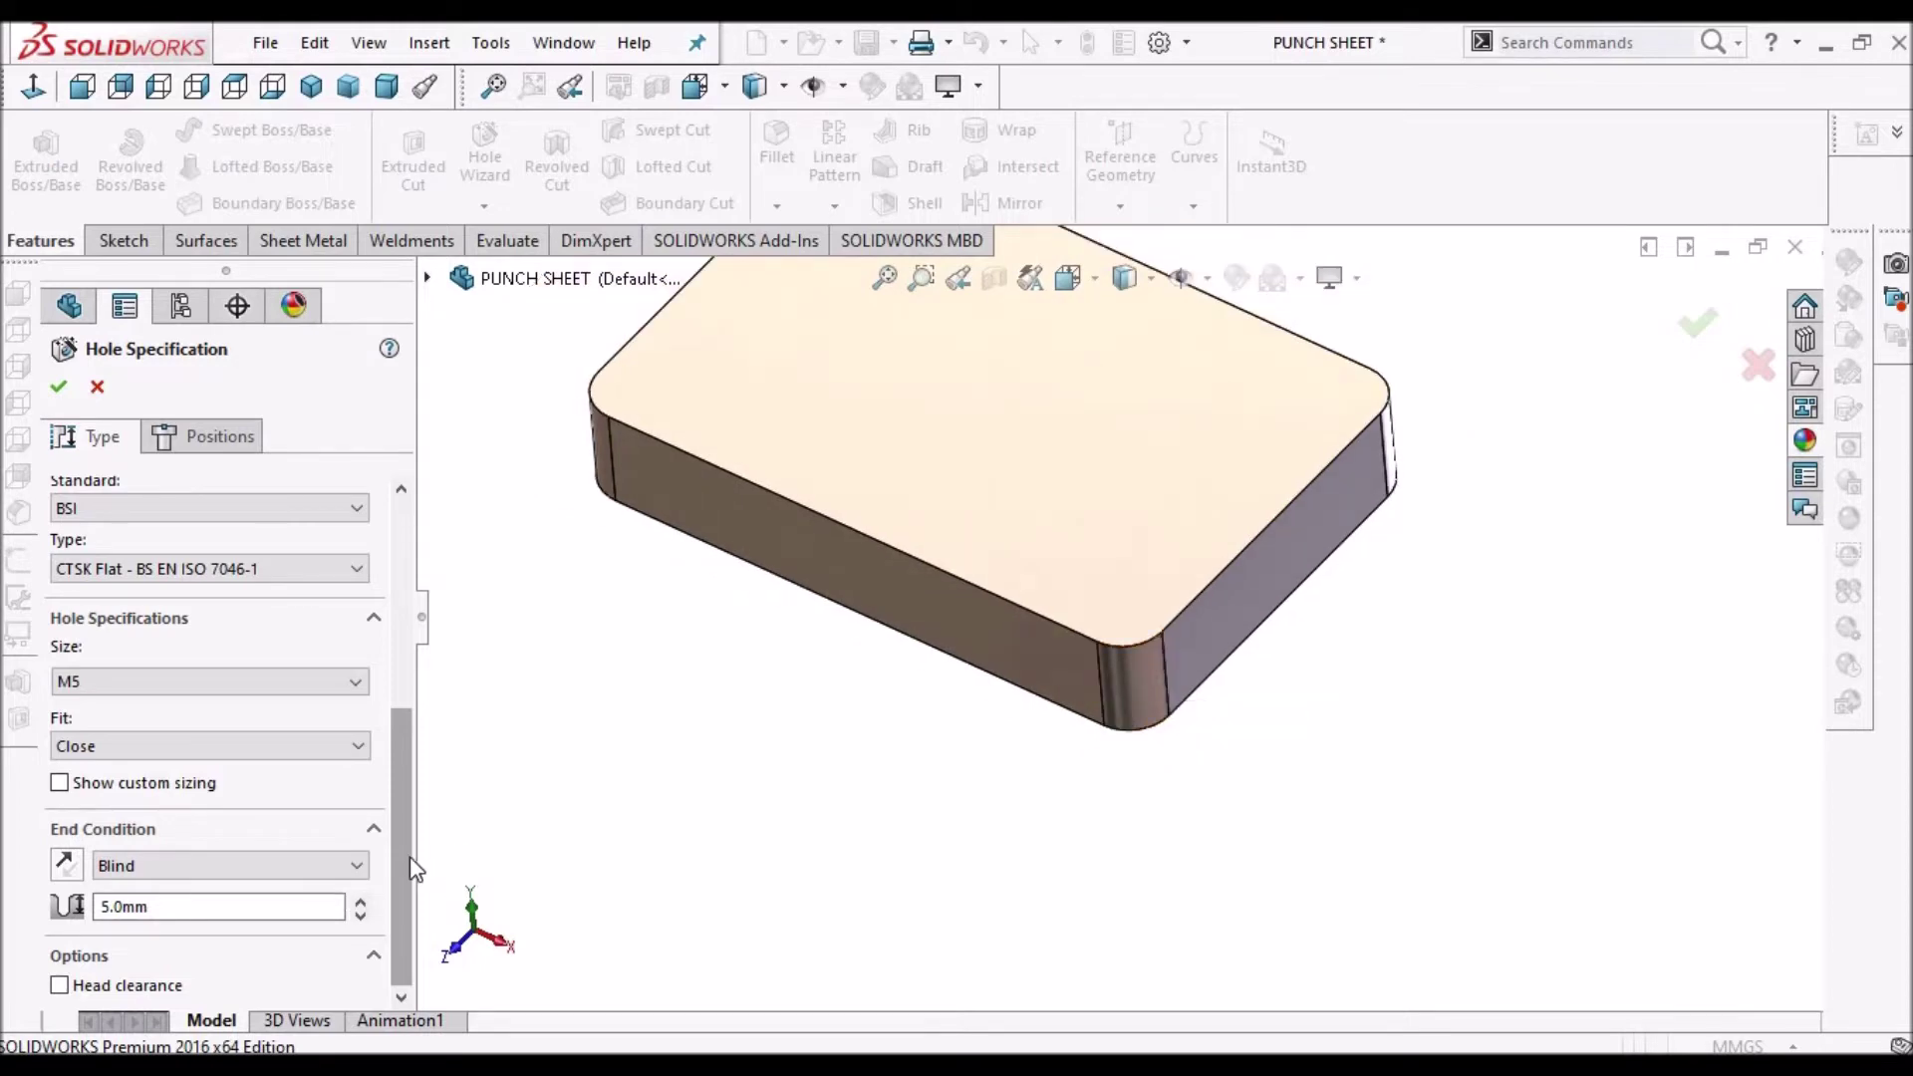
pyautogui.scroll(1, 1041, 519)
pyautogui.scroll(-1, 1026, 460)
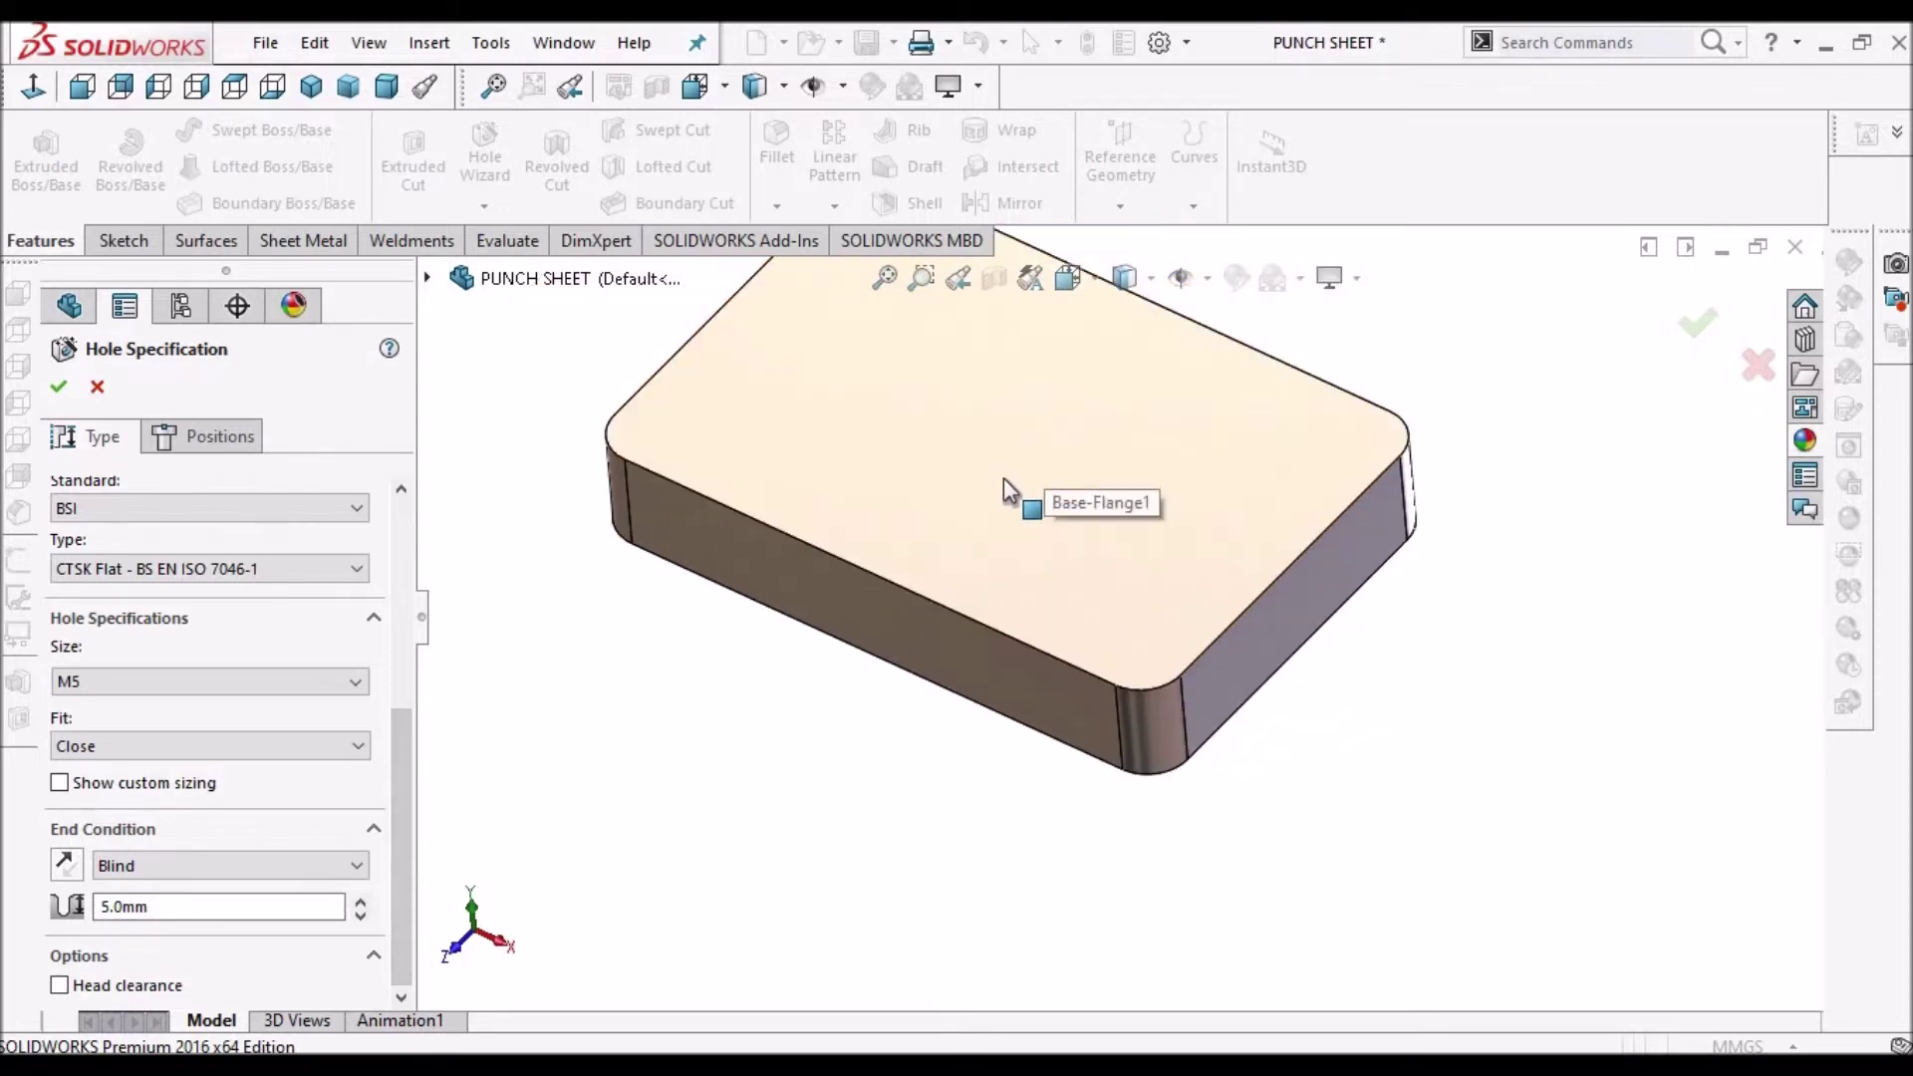
# - Place the hole on the plate's top face, centred on the origin
pyautogui.click(235, 445)
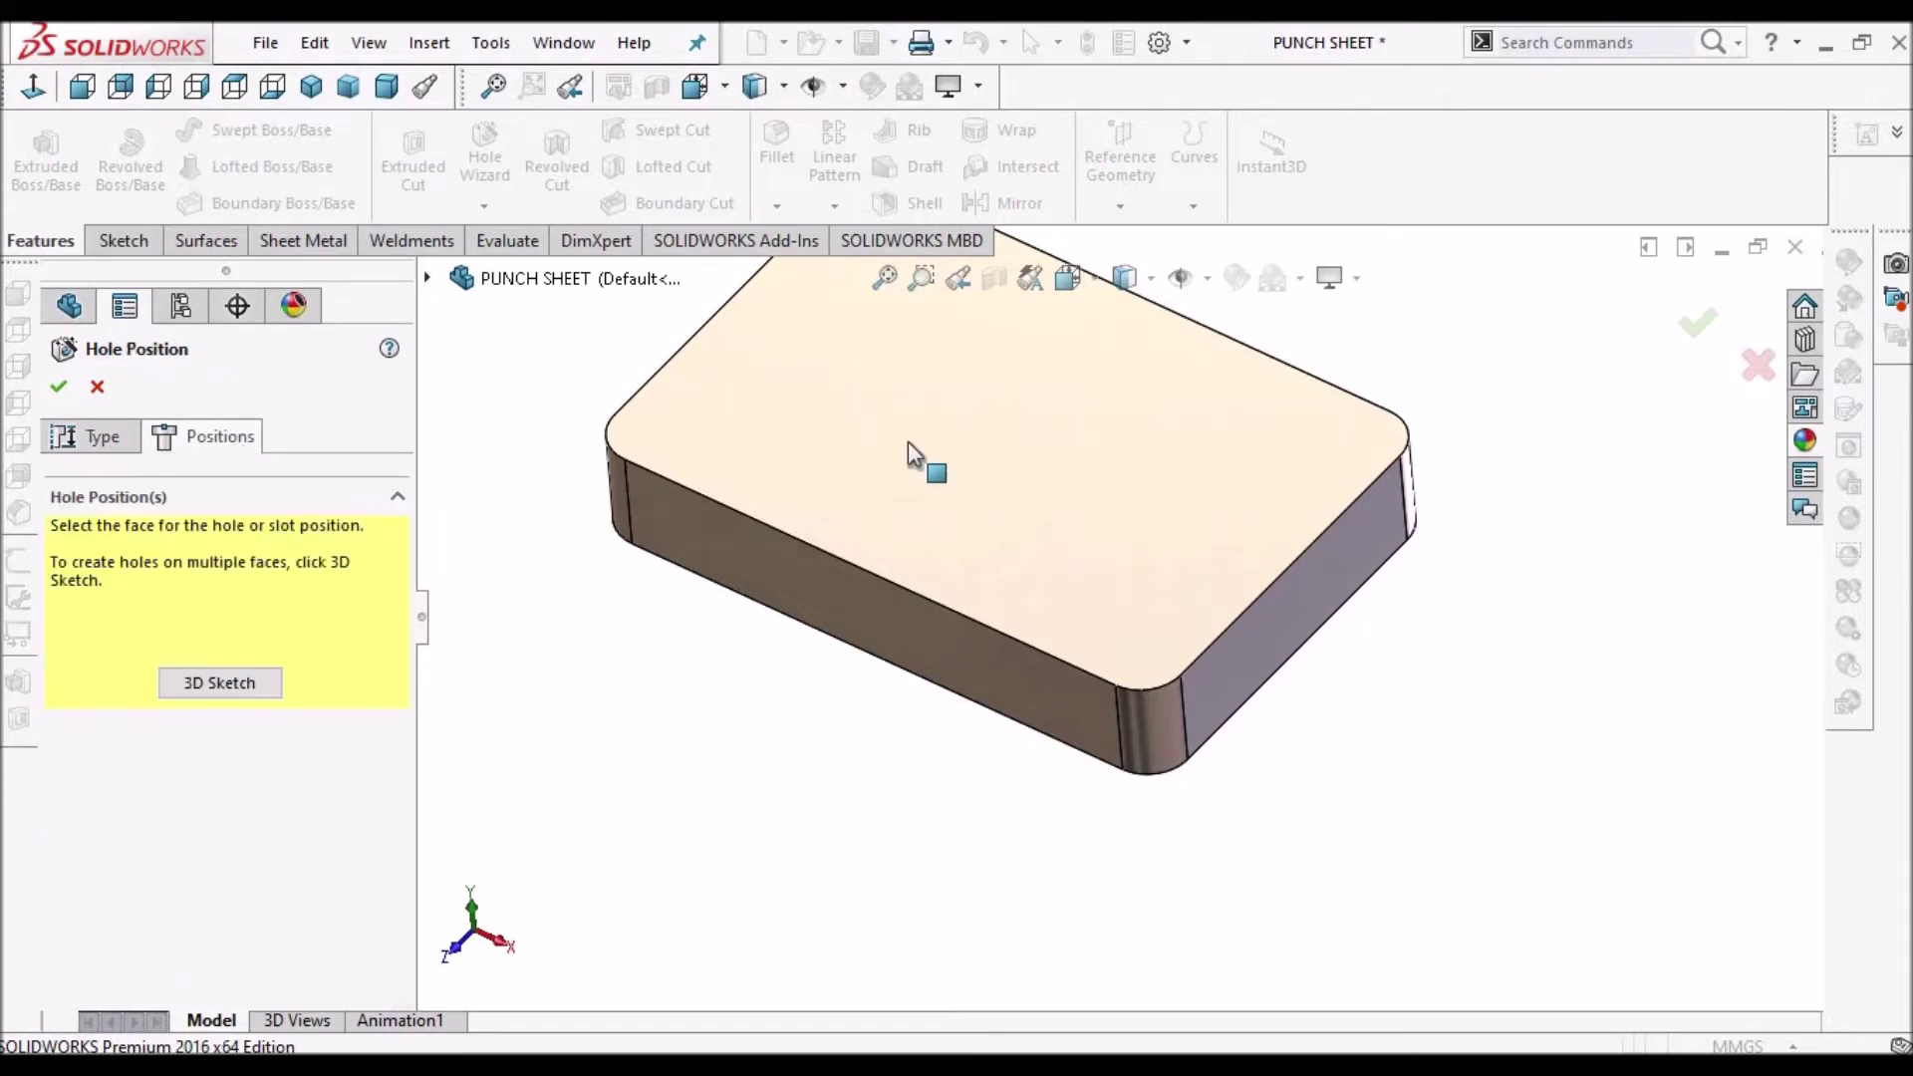
pyautogui.click(1005, 425)
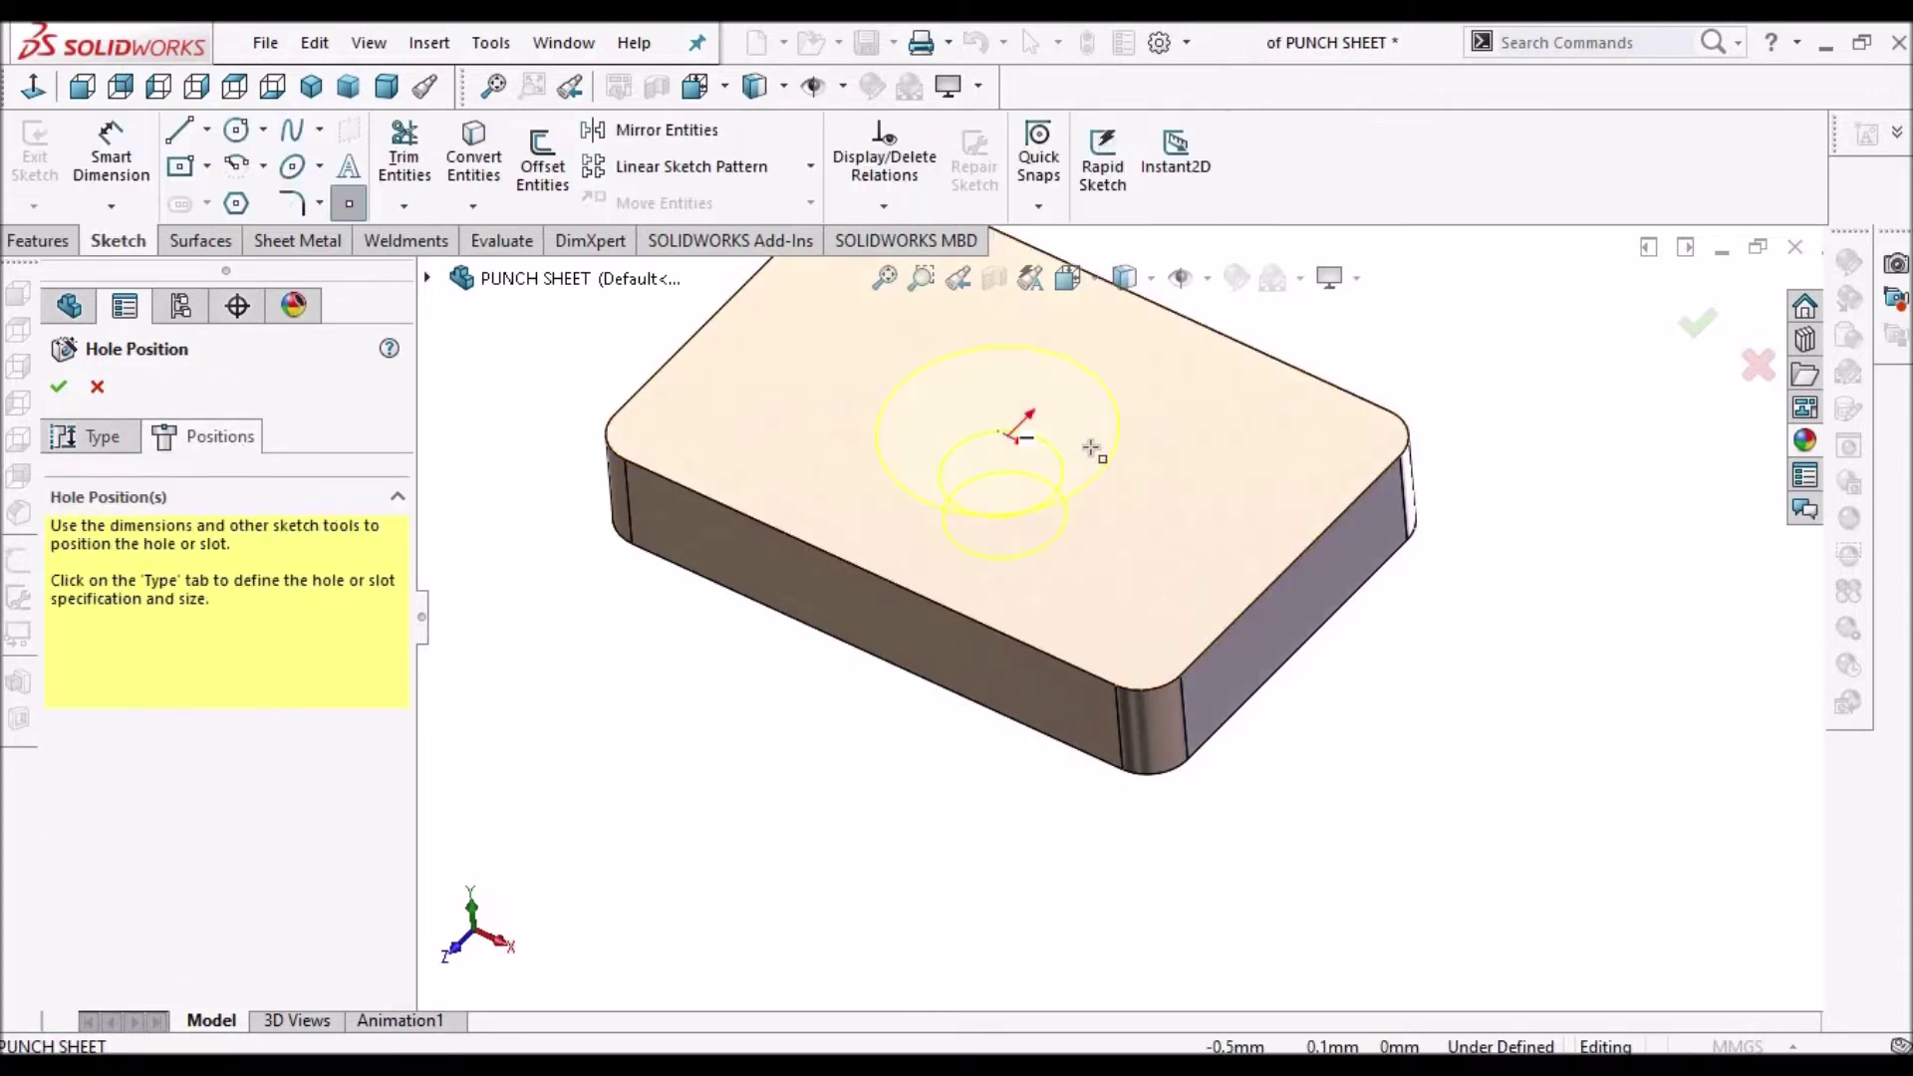
pyautogui.click(1010, 436)
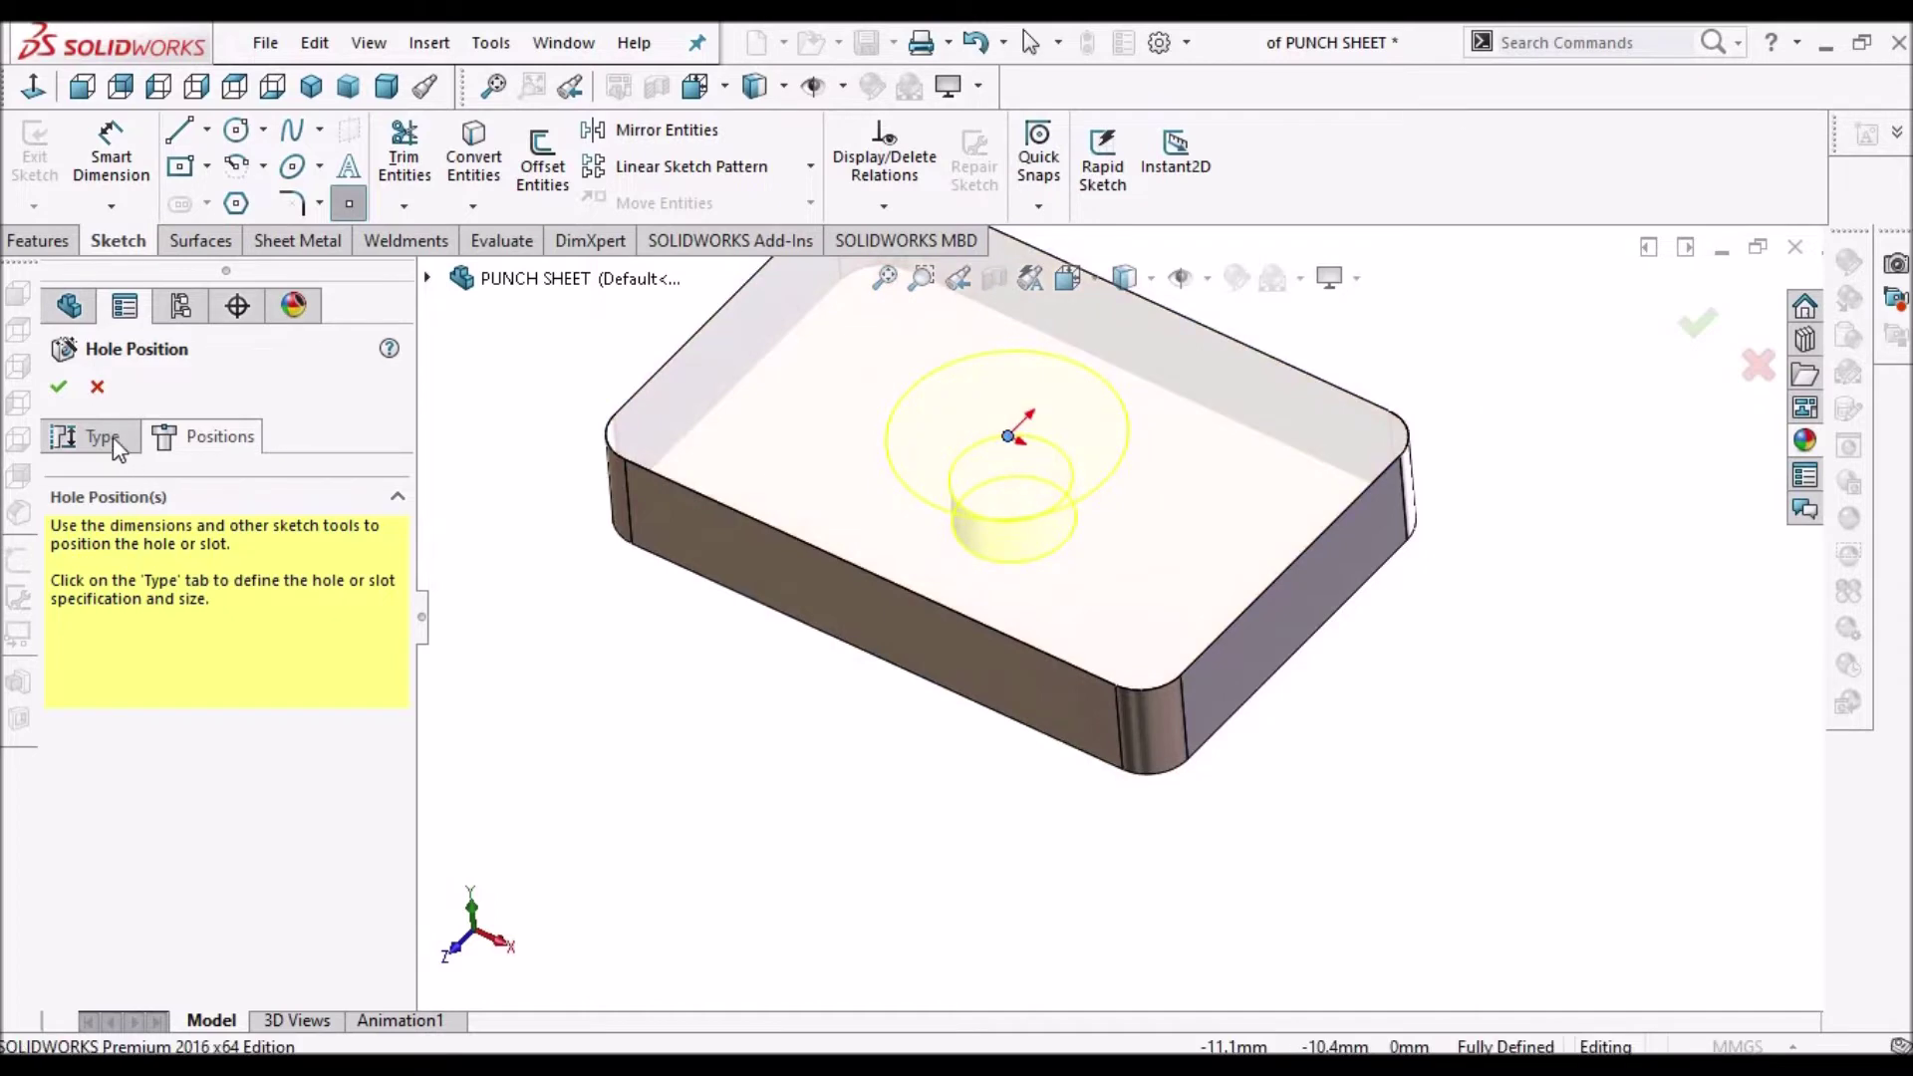
# - Check custom sizing (5.300mm hole, 10.400mm countersink), revert to standard sizing, and accept the hole
pyautogui.click(58, 387)
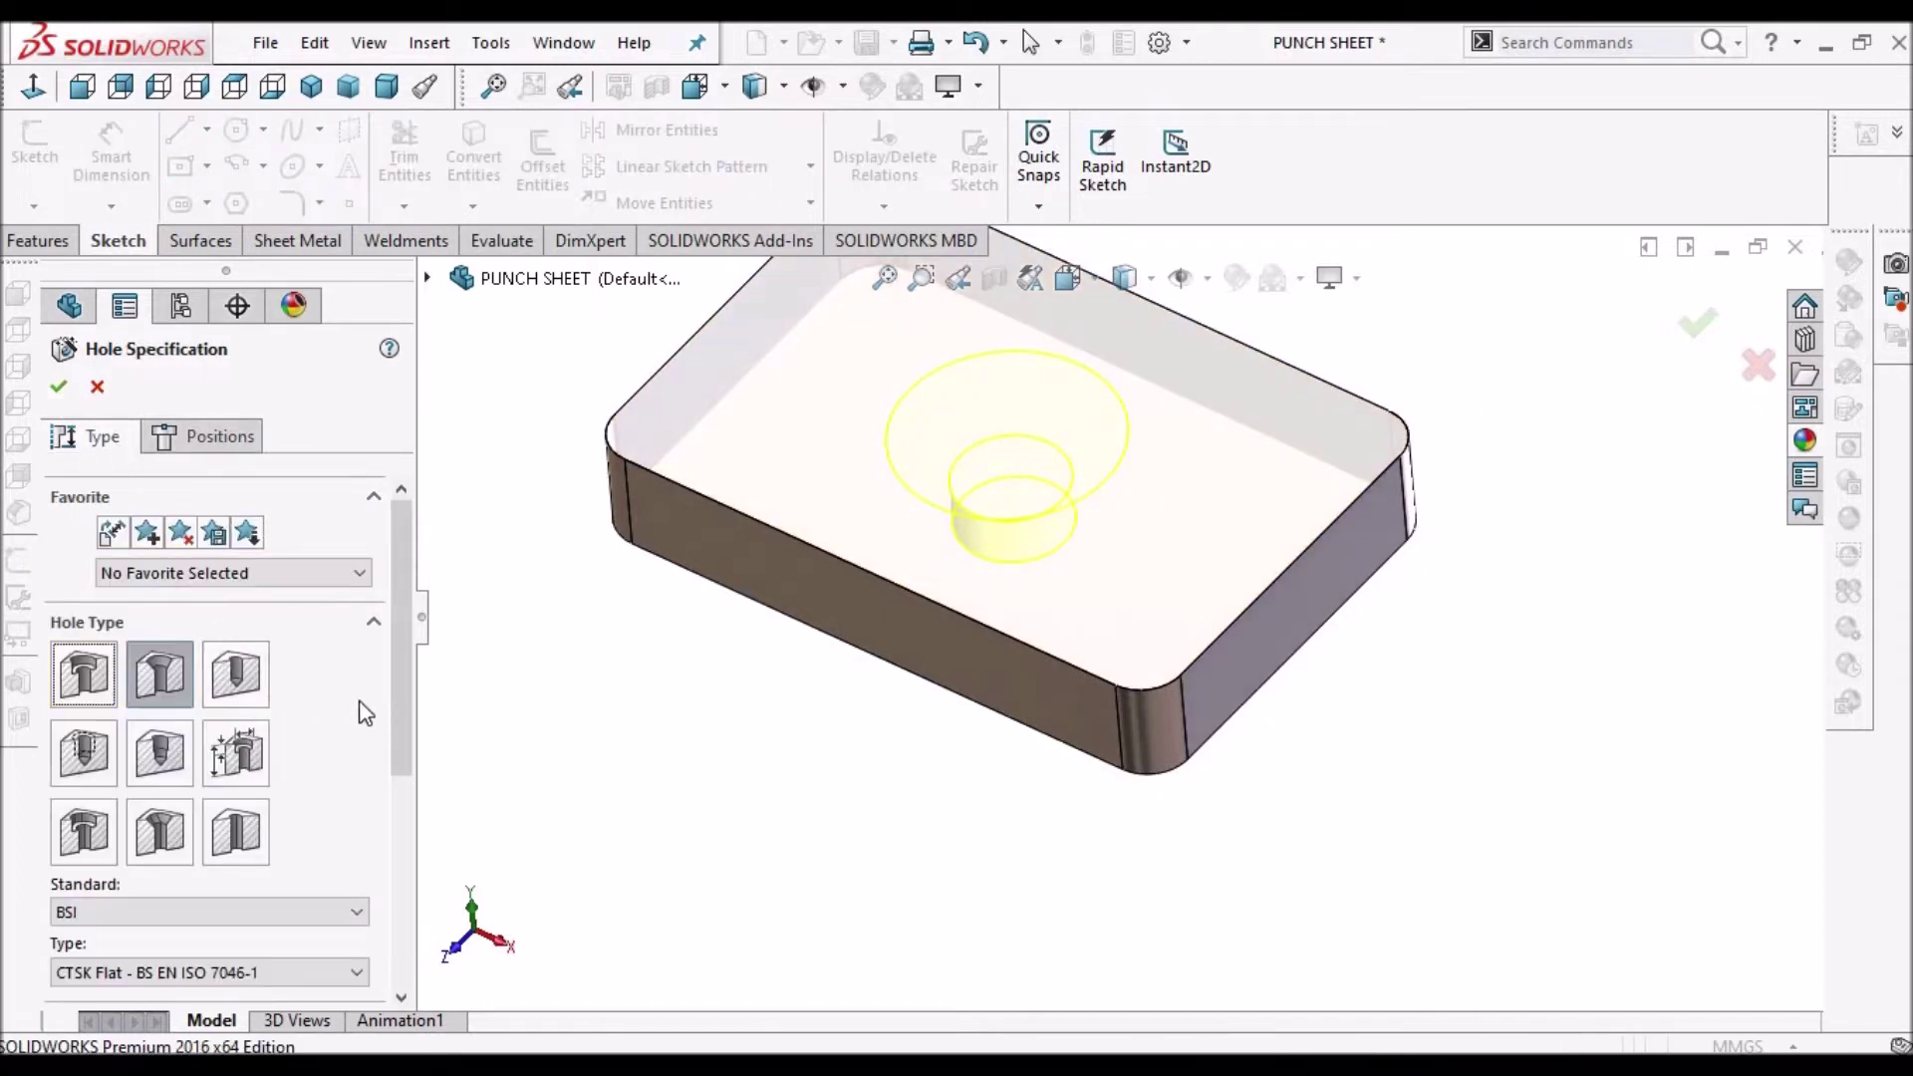
pyautogui.moveTo(404, 732); pyautogui.dragTo(398, 989)
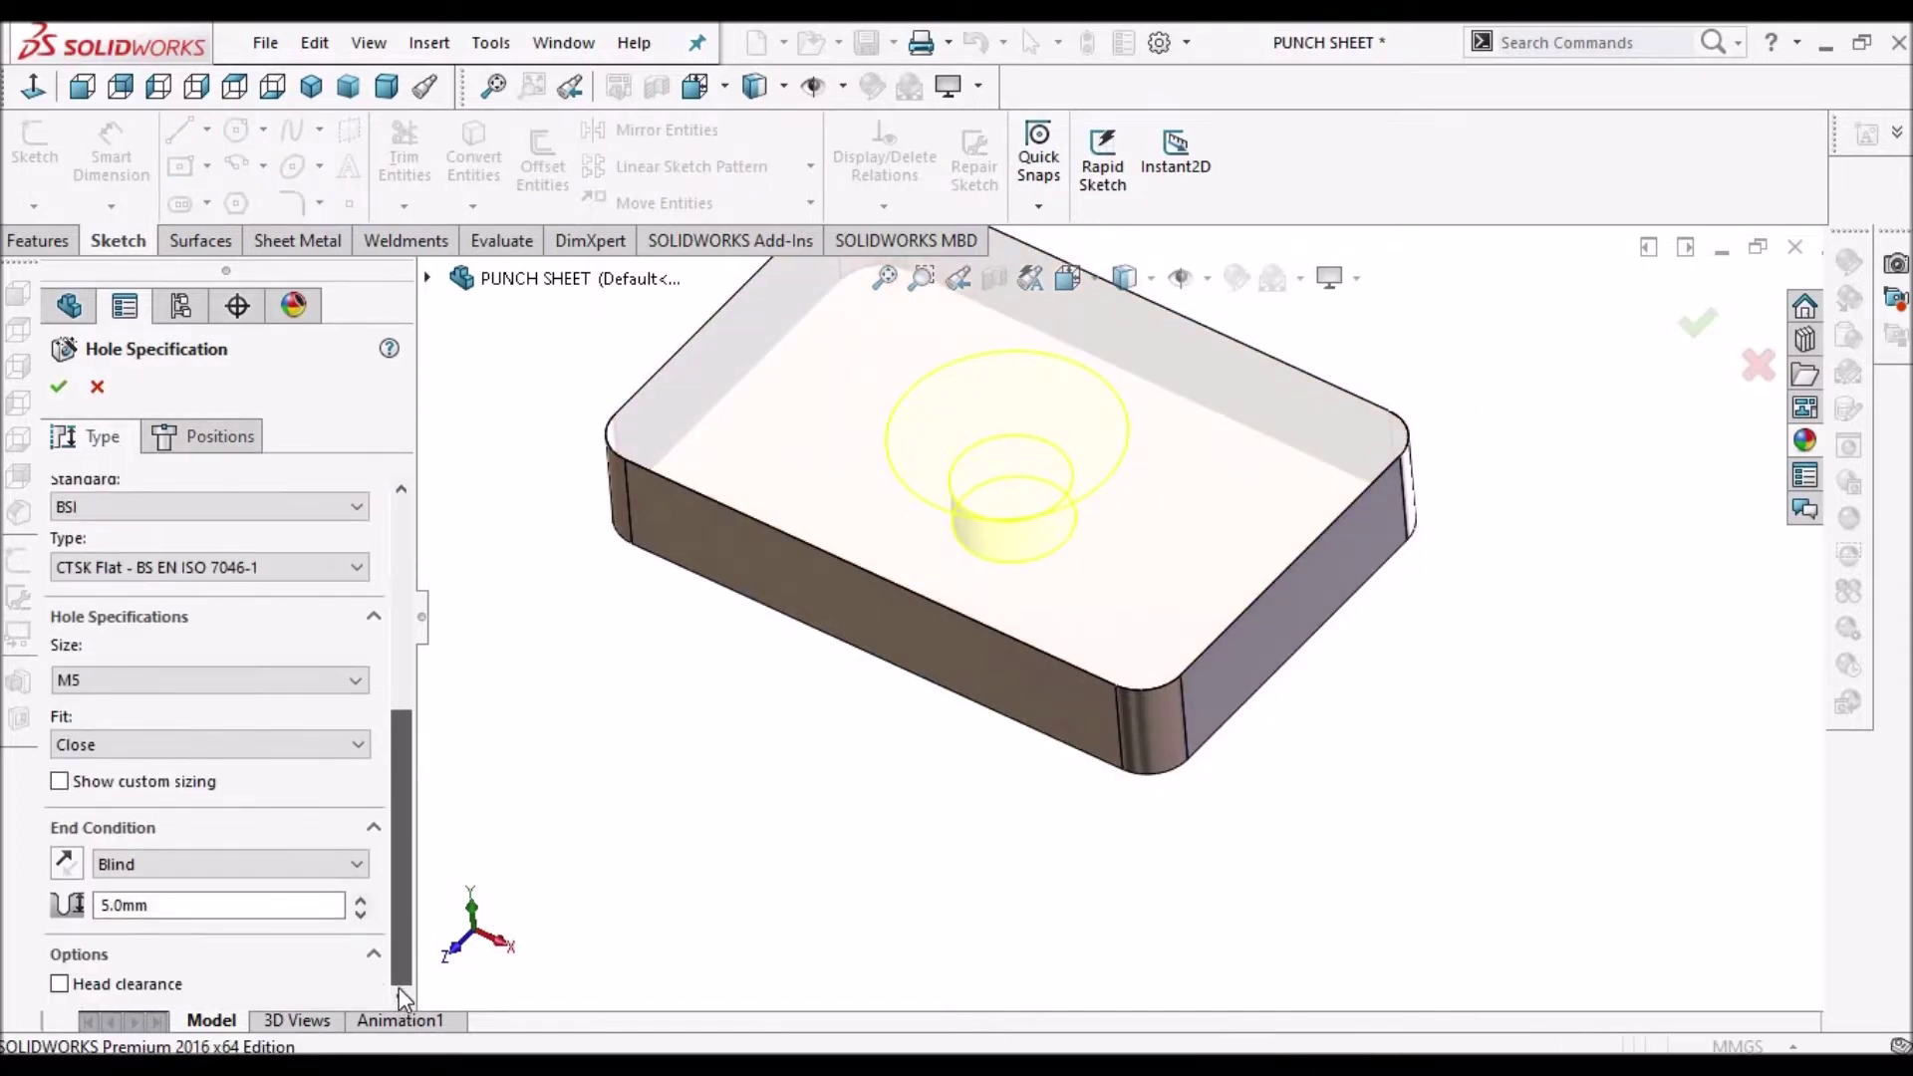
pyautogui.click(66, 783)
pyautogui.click(160, 821)
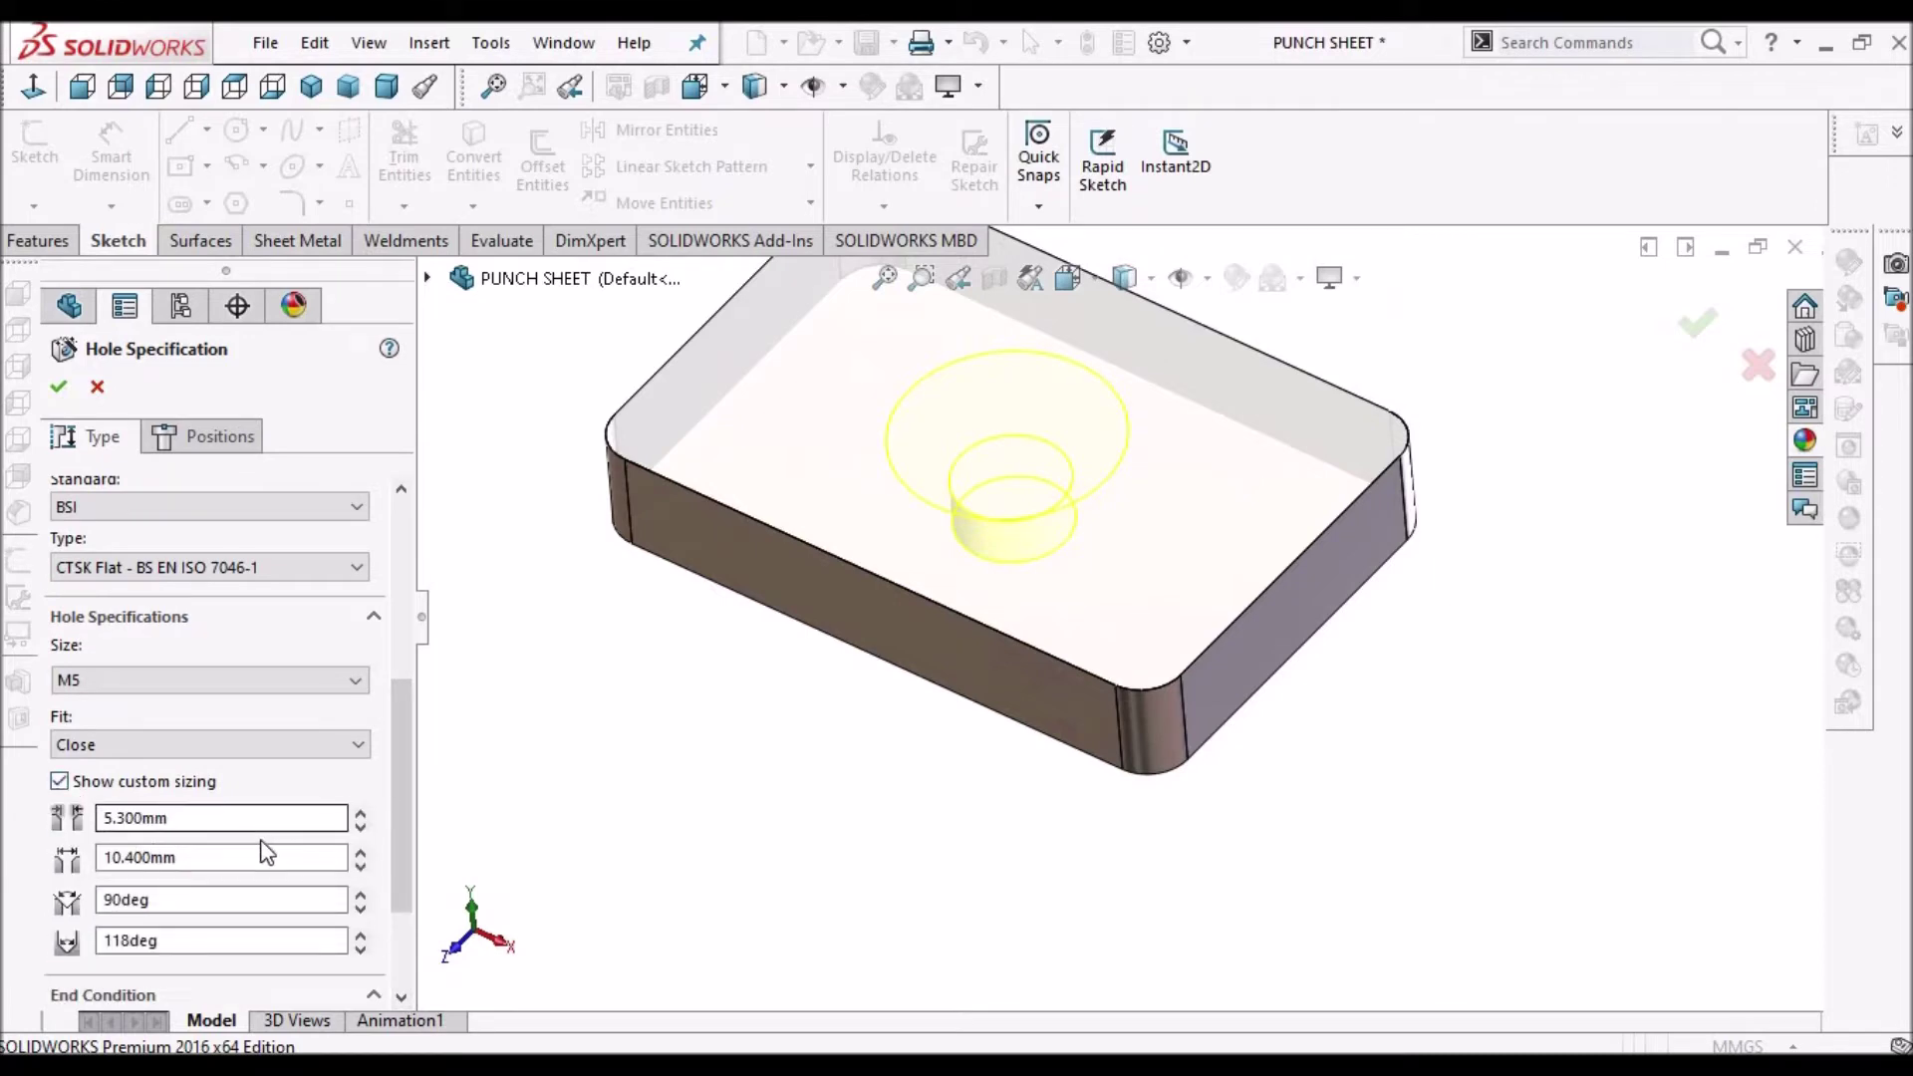
pyautogui.click(134, 859)
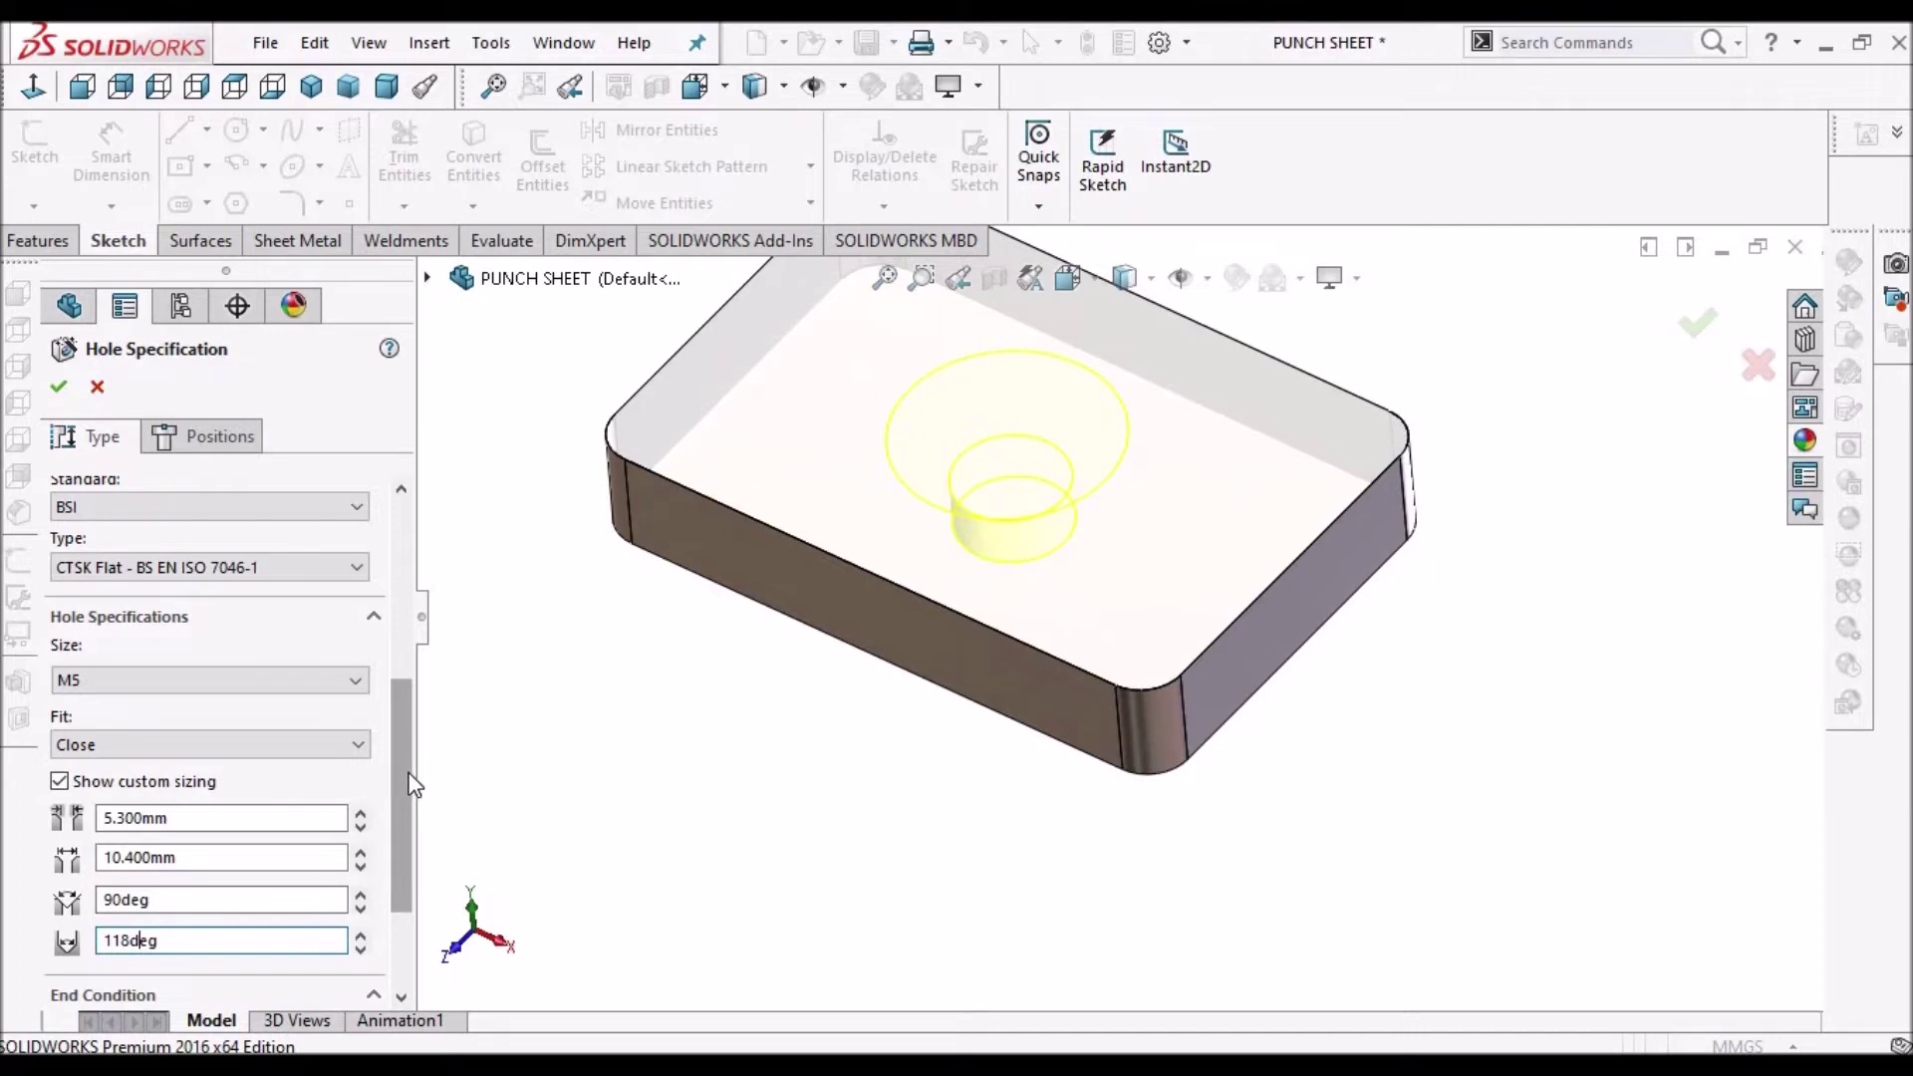
pyautogui.scroll(2, 409, 787)
pyautogui.scroll(-3, 418, 797)
pyautogui.scroll(-1, 423, 802)
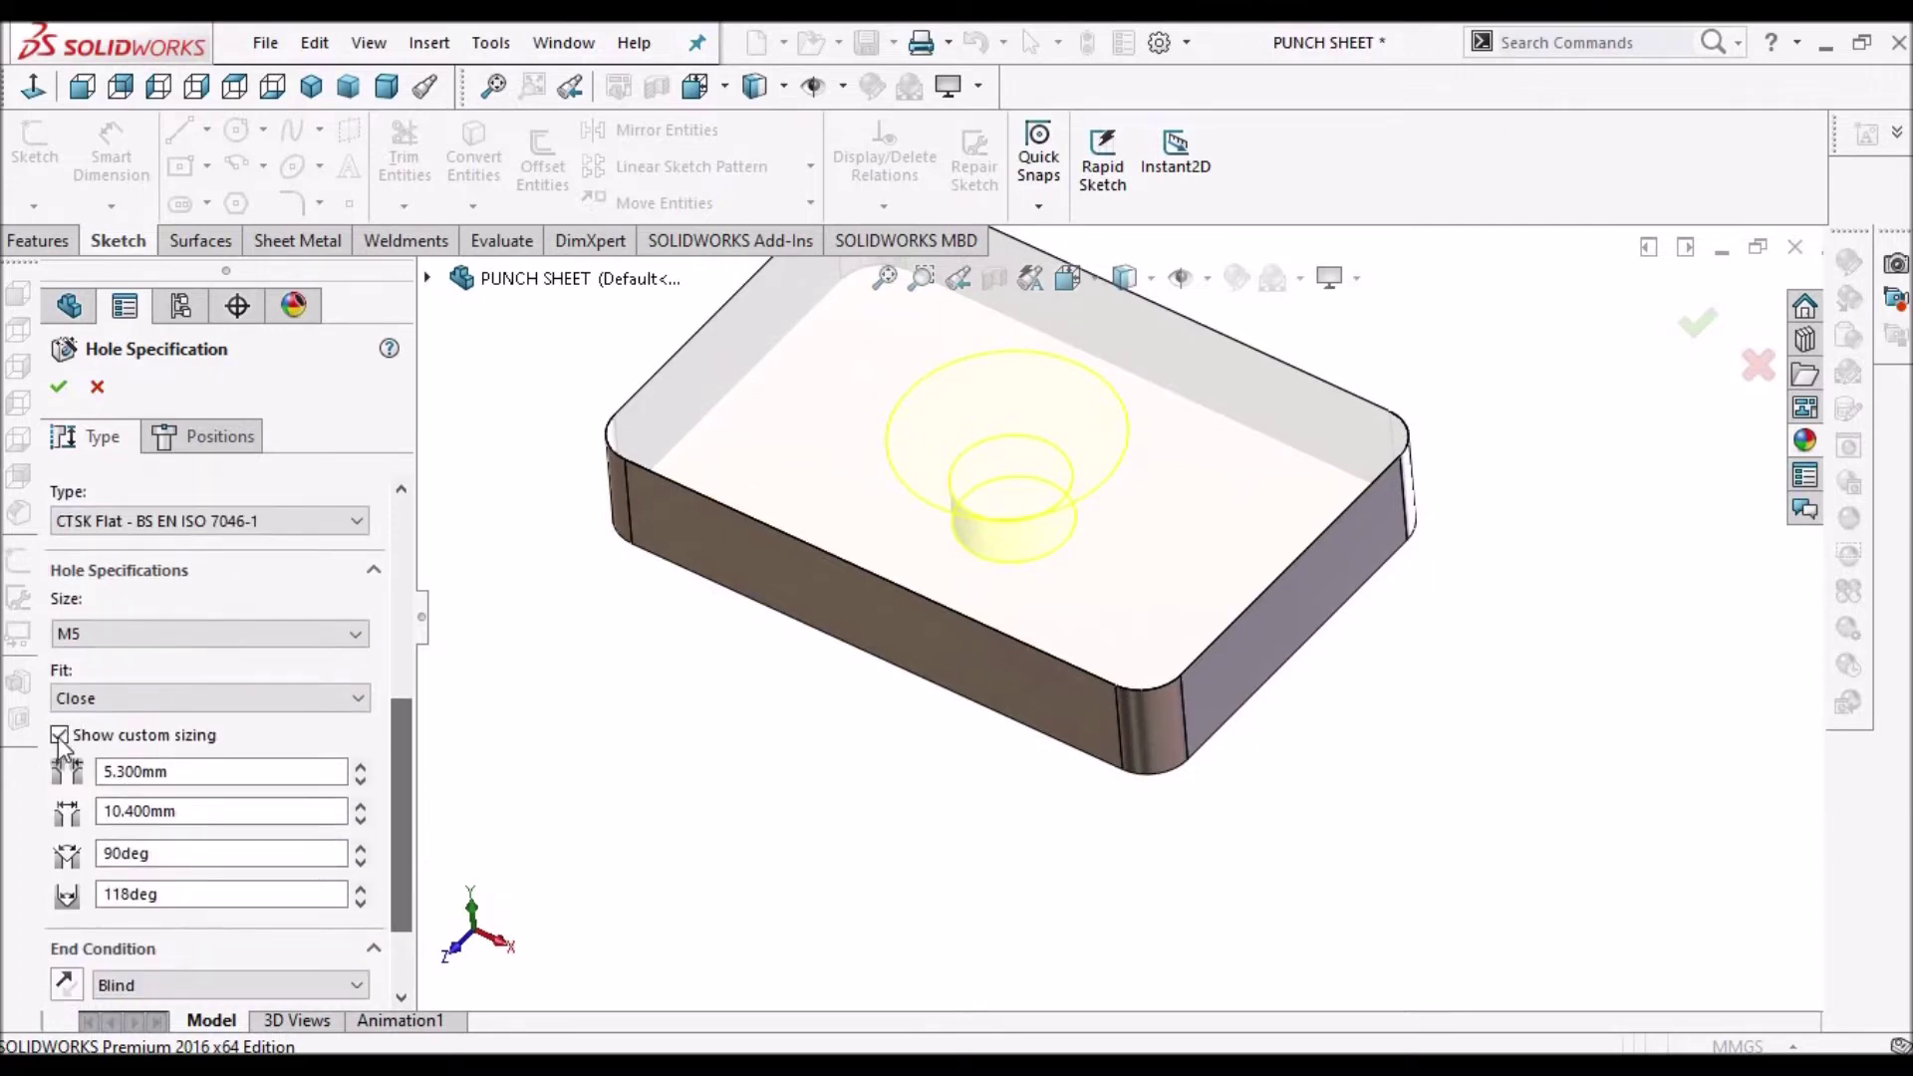
pyautogui.click(60, 736)
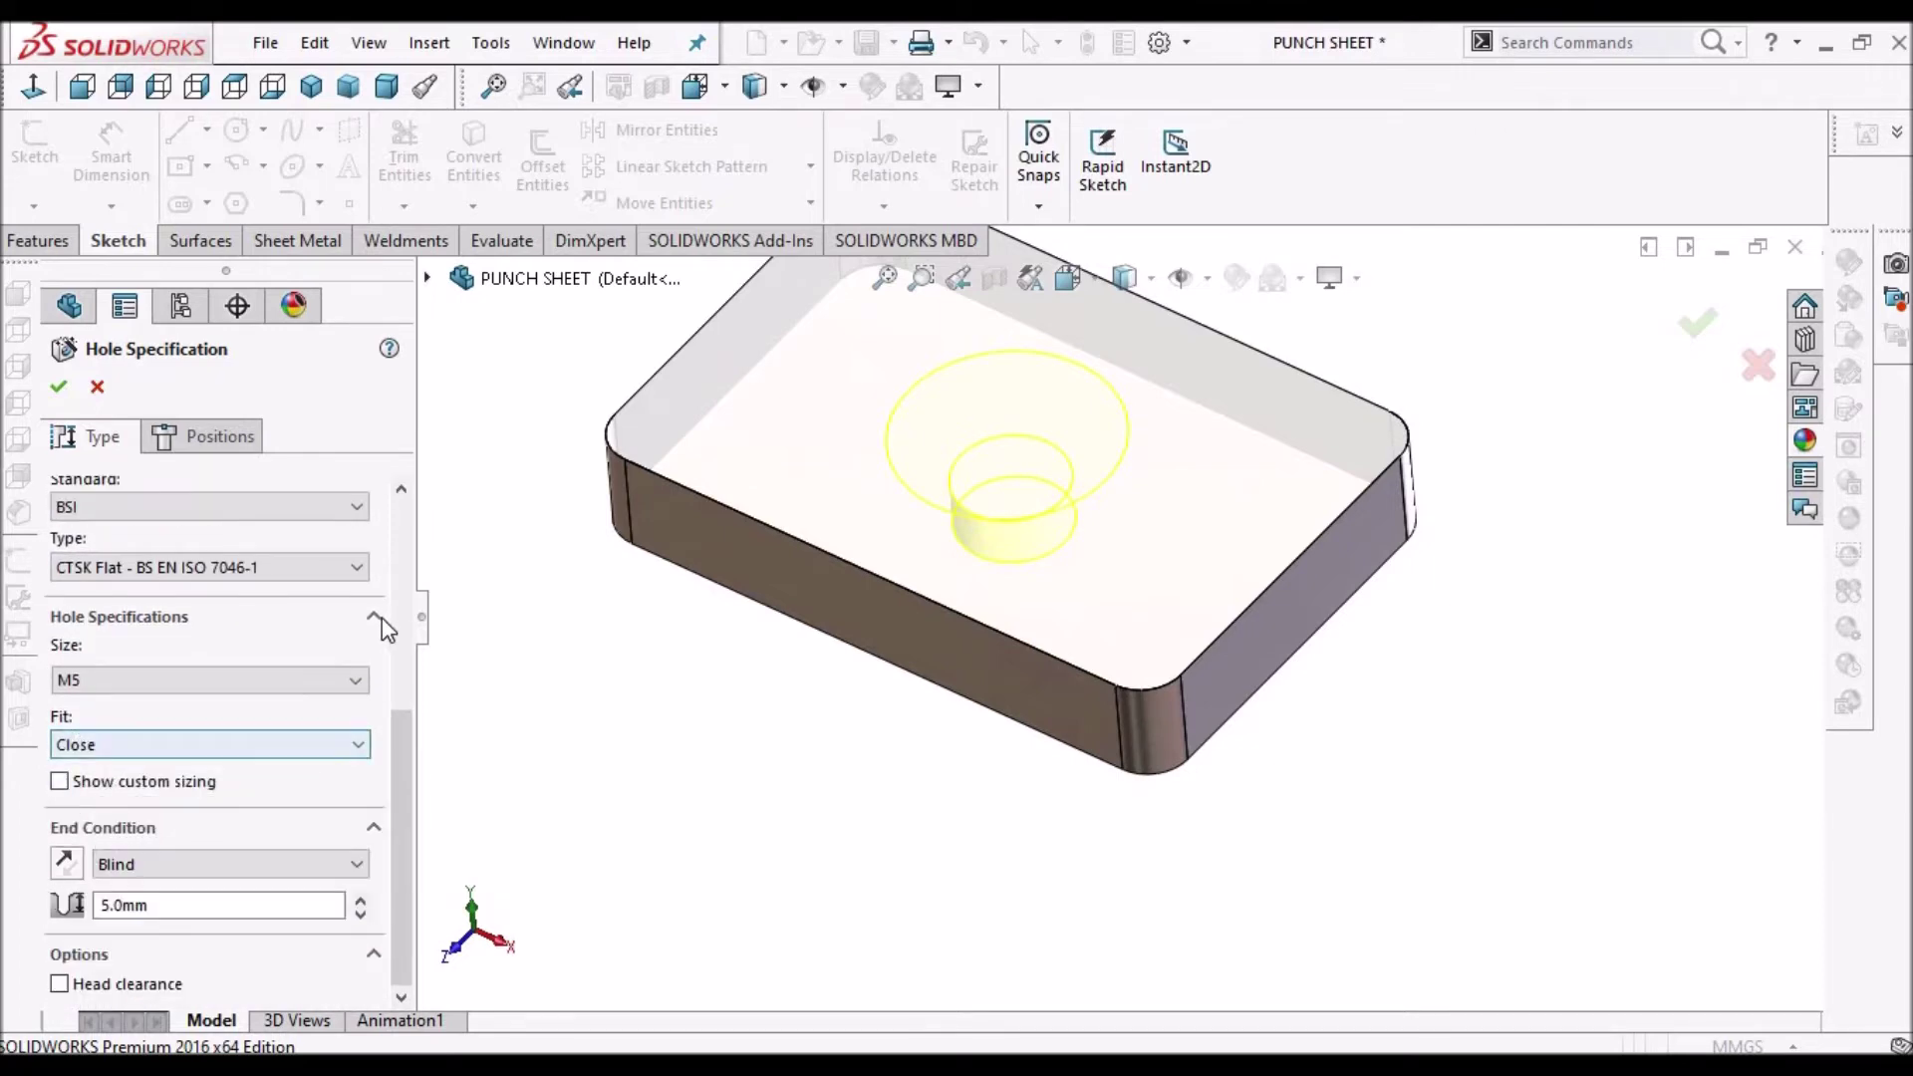
pyautogui.click(57, 388)
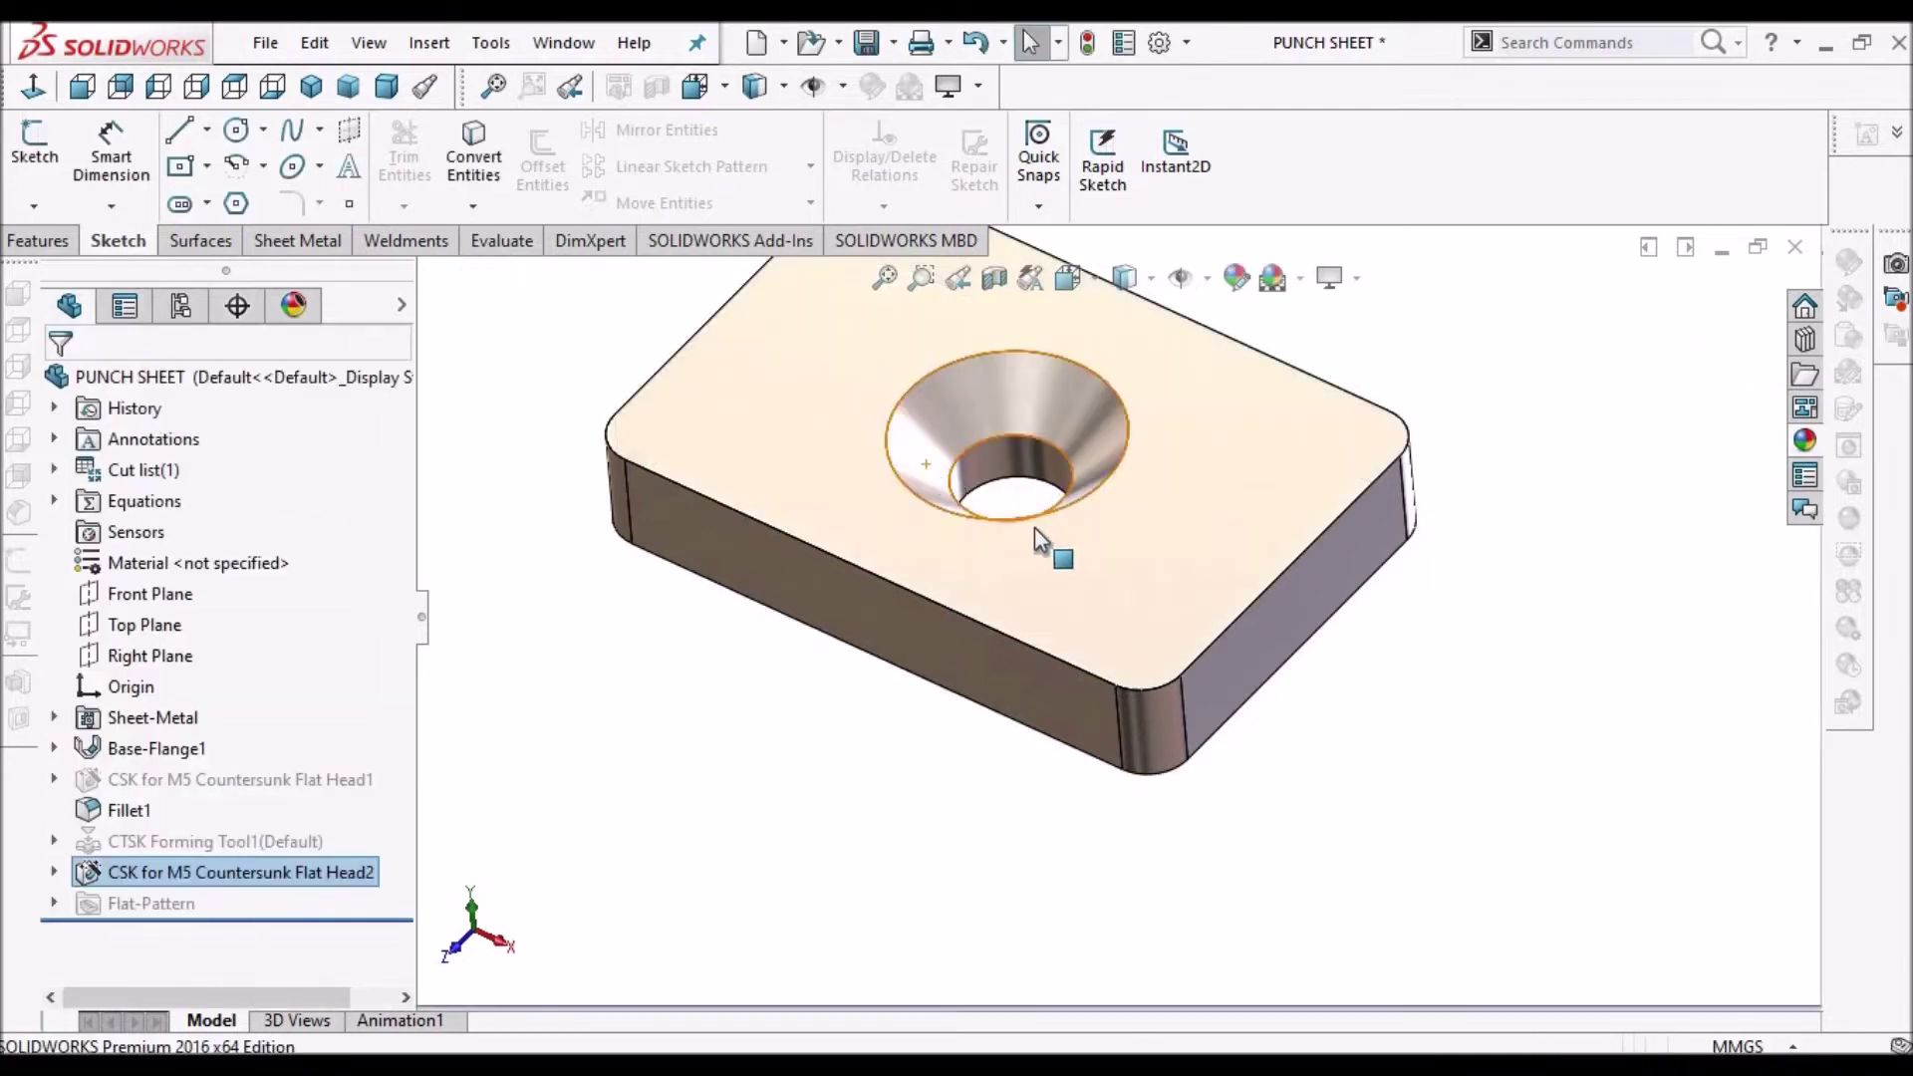
pyautogui.moveTo(1063, 576); pyautogui.dragTo(1171, 623, button='middle')
pyautogui.scroll(5, 1171, 623)
pyautogui.moveTo(1089, 469); pyautogui.dragTo(1081, 358, button='middle')
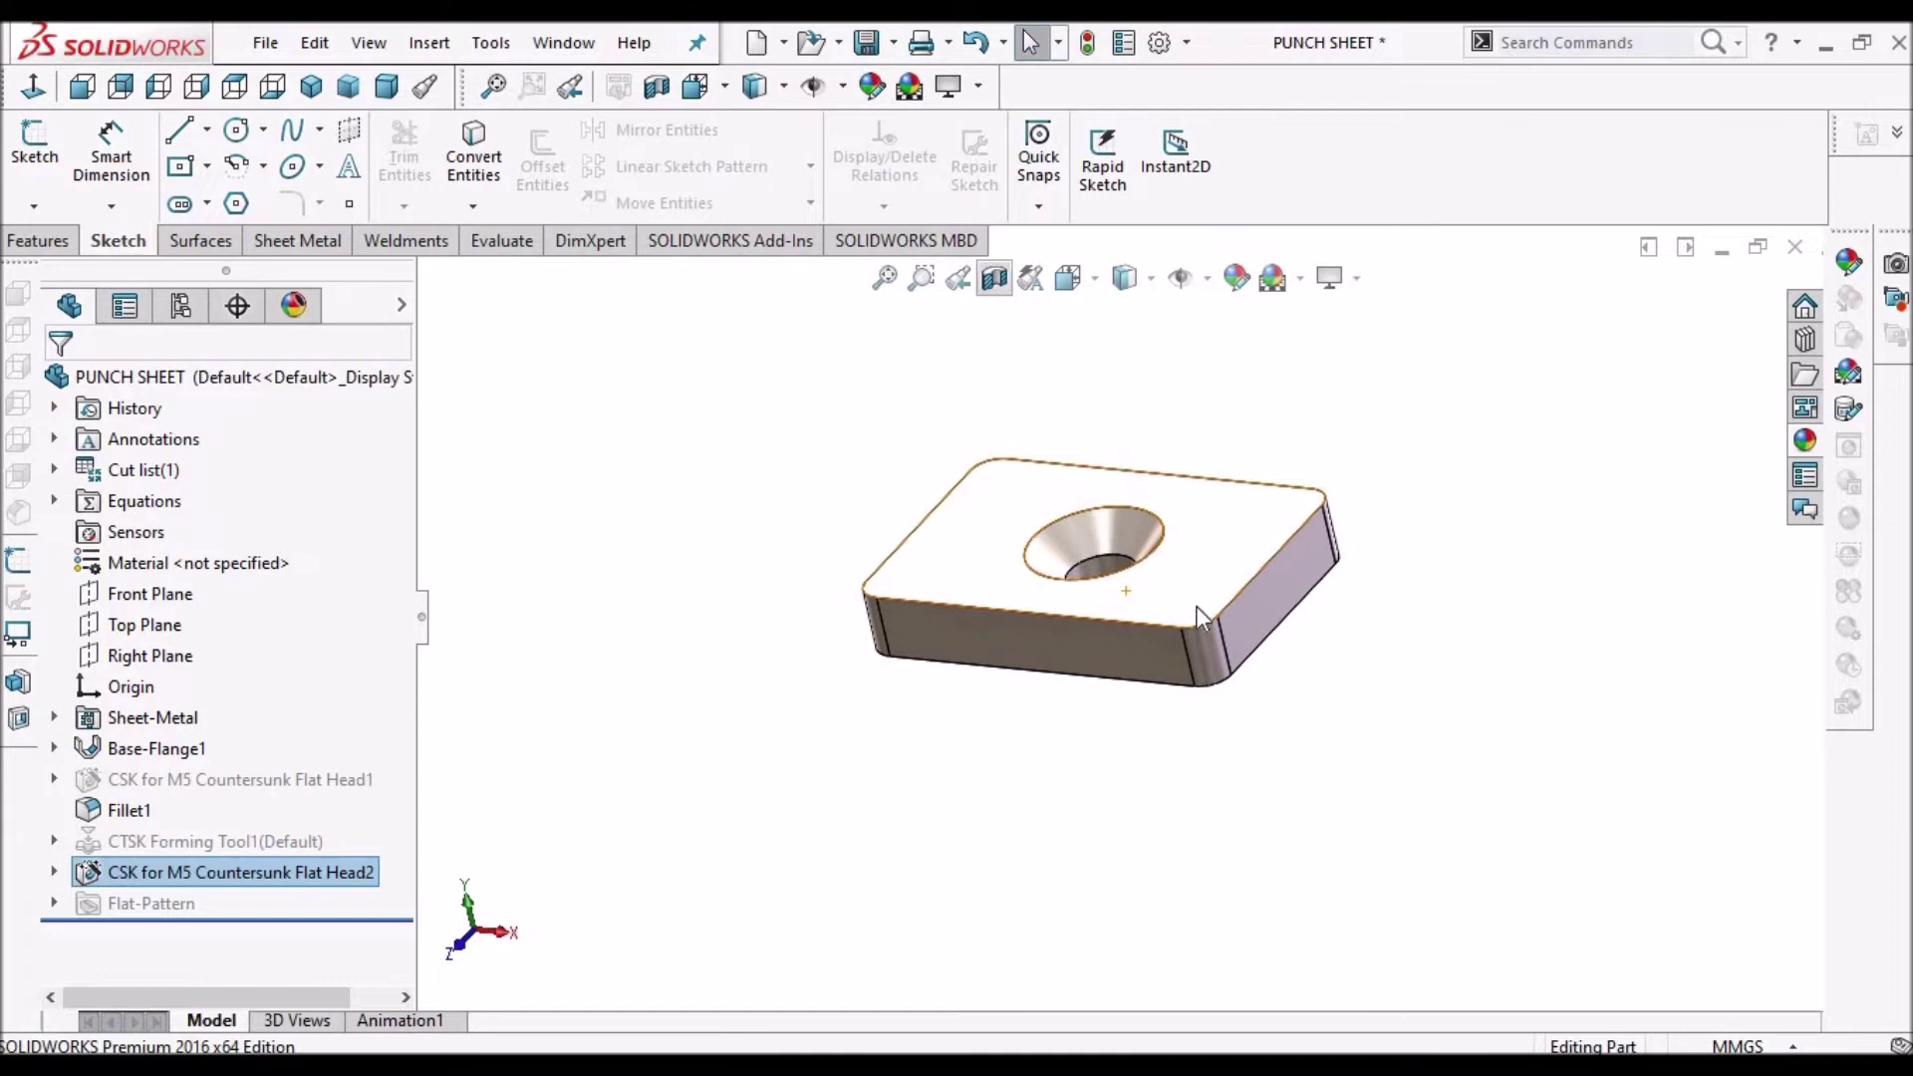
pyautogui.click(994, 277)
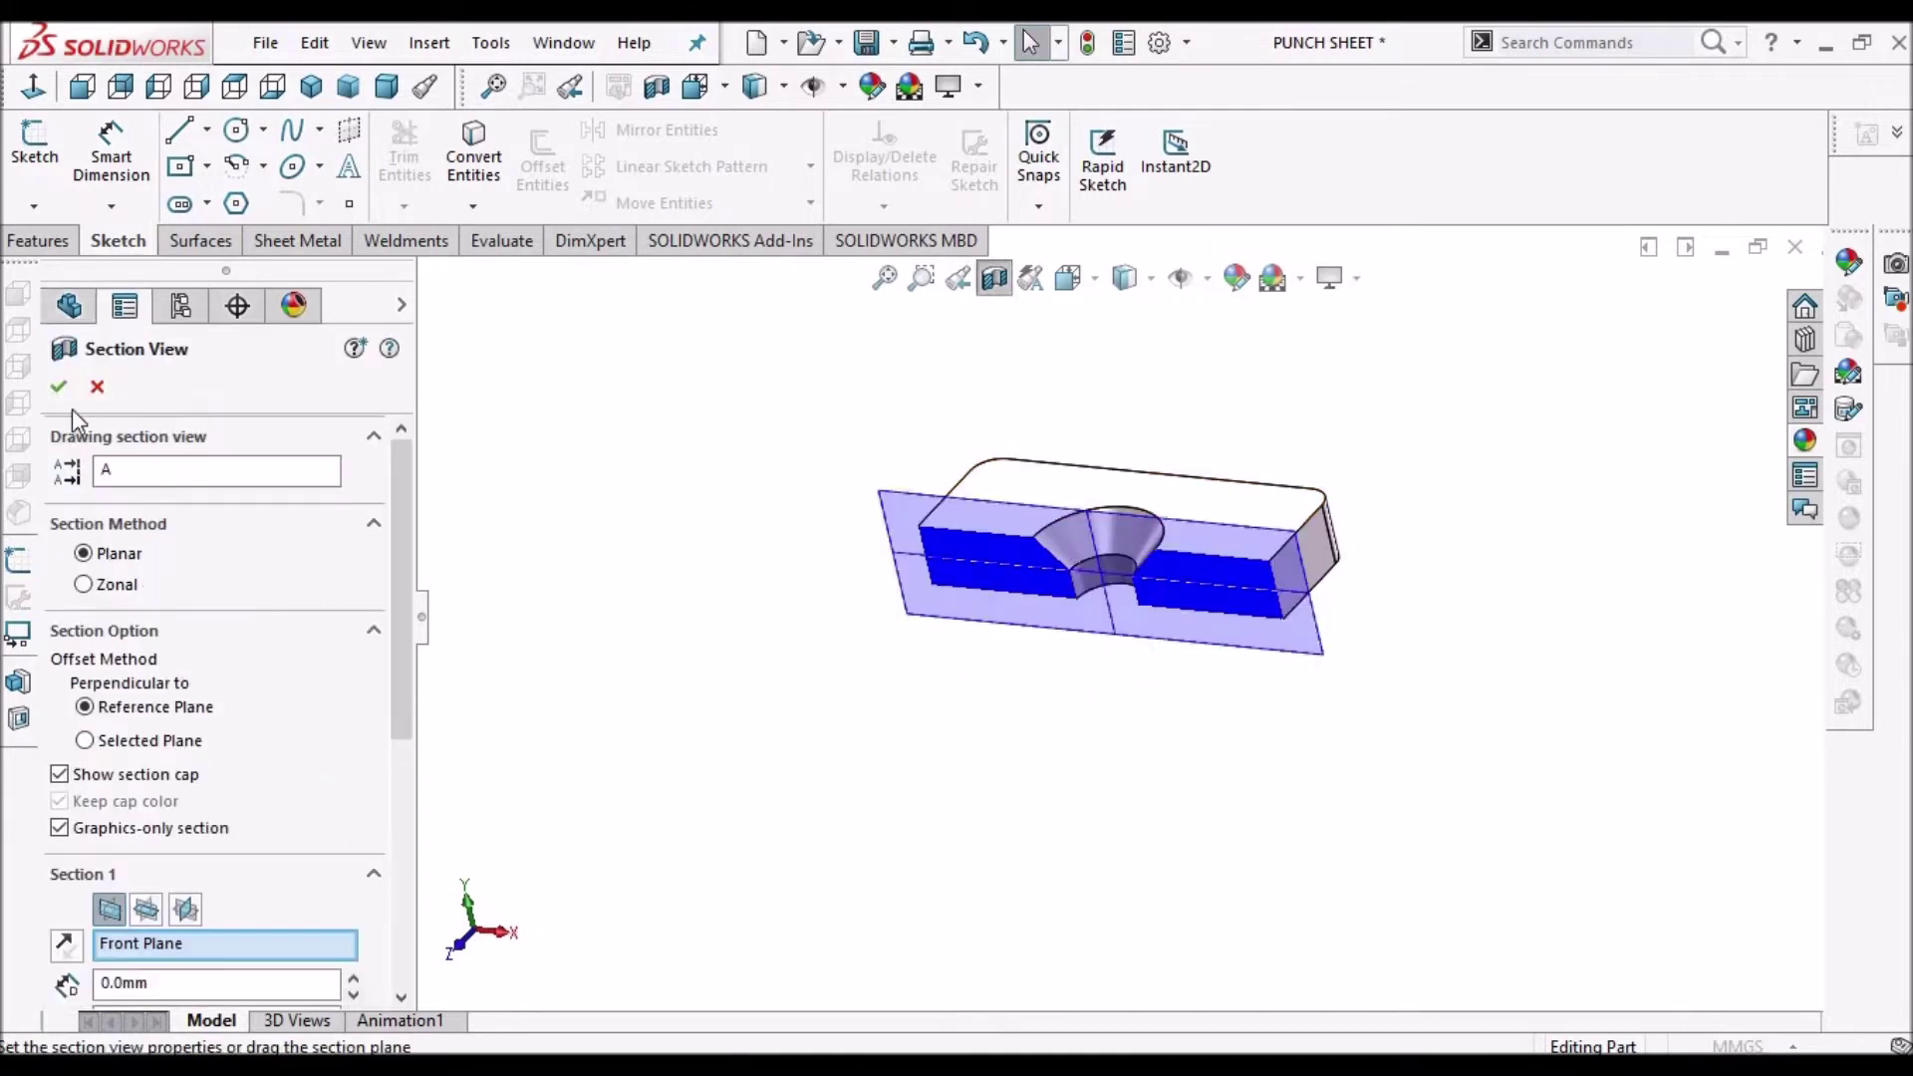
pyautogui.press('Return')
pyautogui.scroll(-5, 1283, 506)
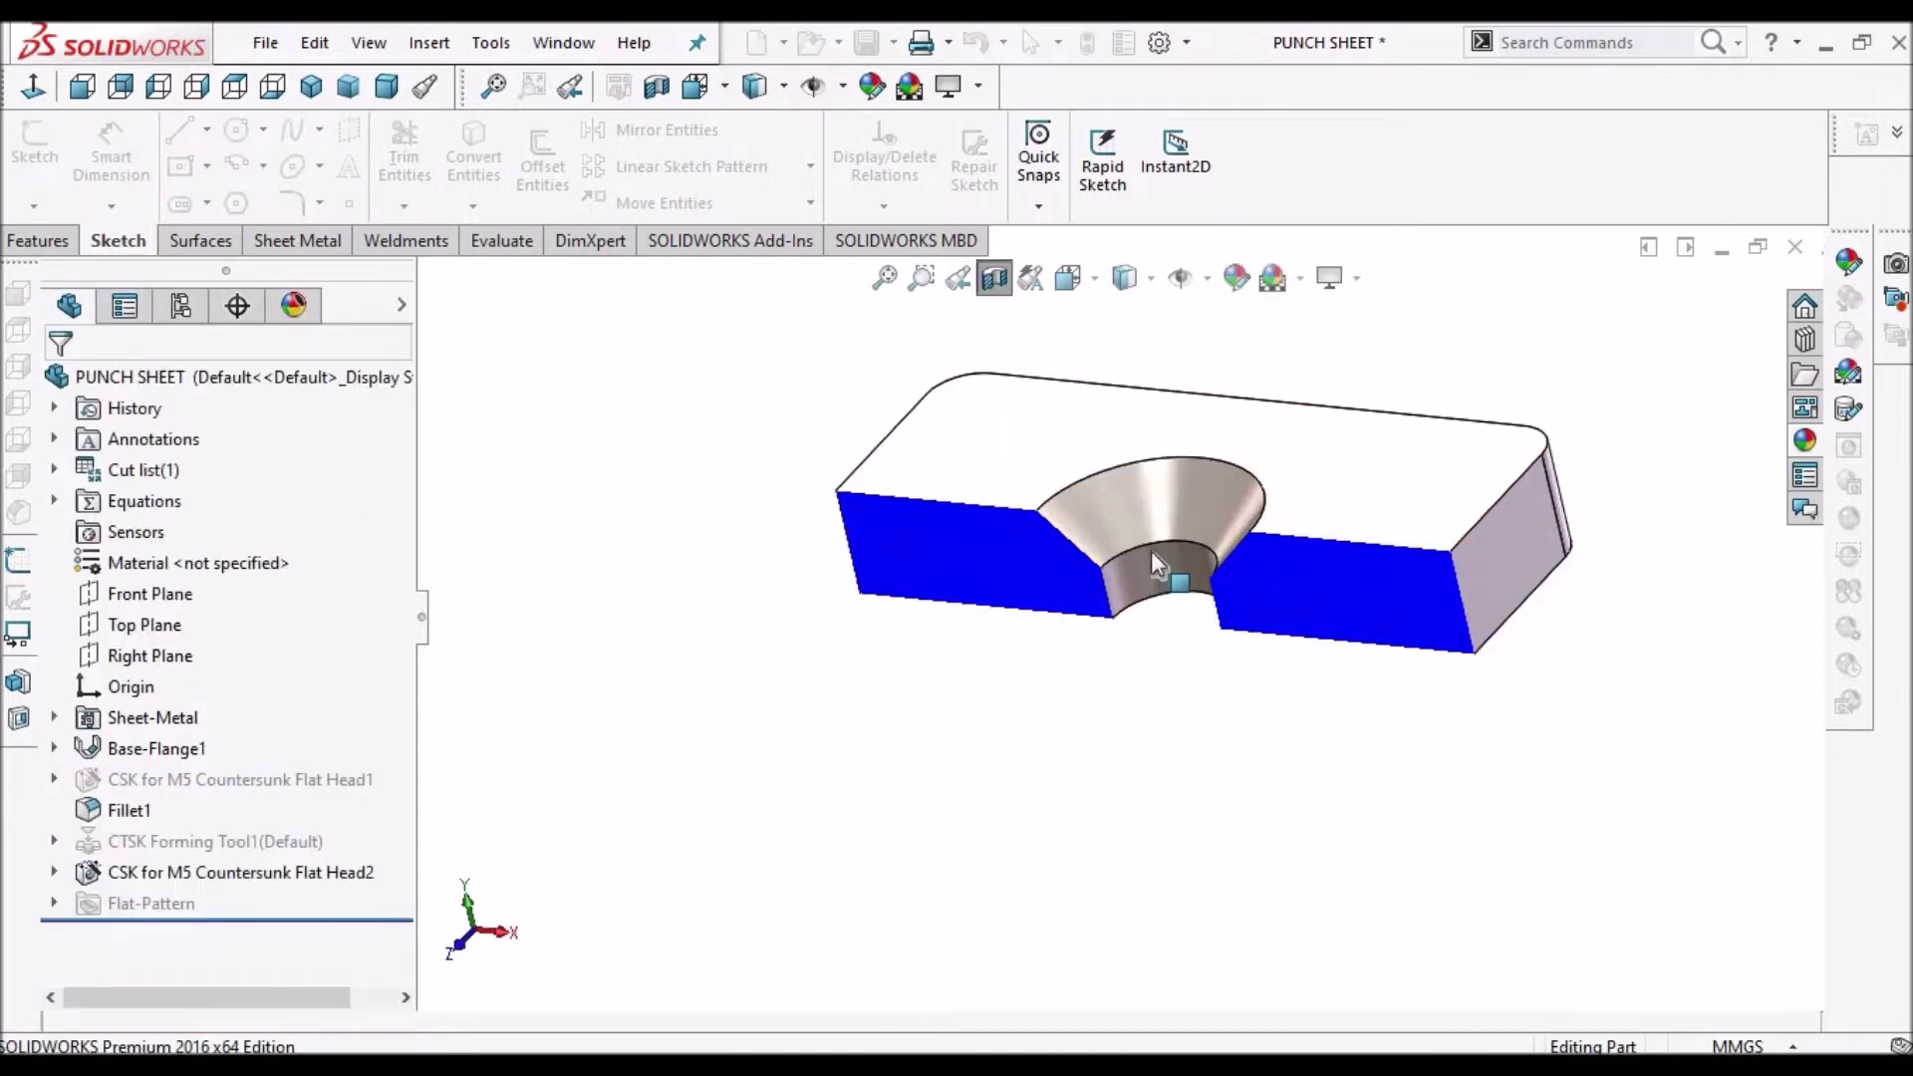
pyautogui.moveTo(1283, 506); pyautogui.dragTo(1315, 585, button='middle')
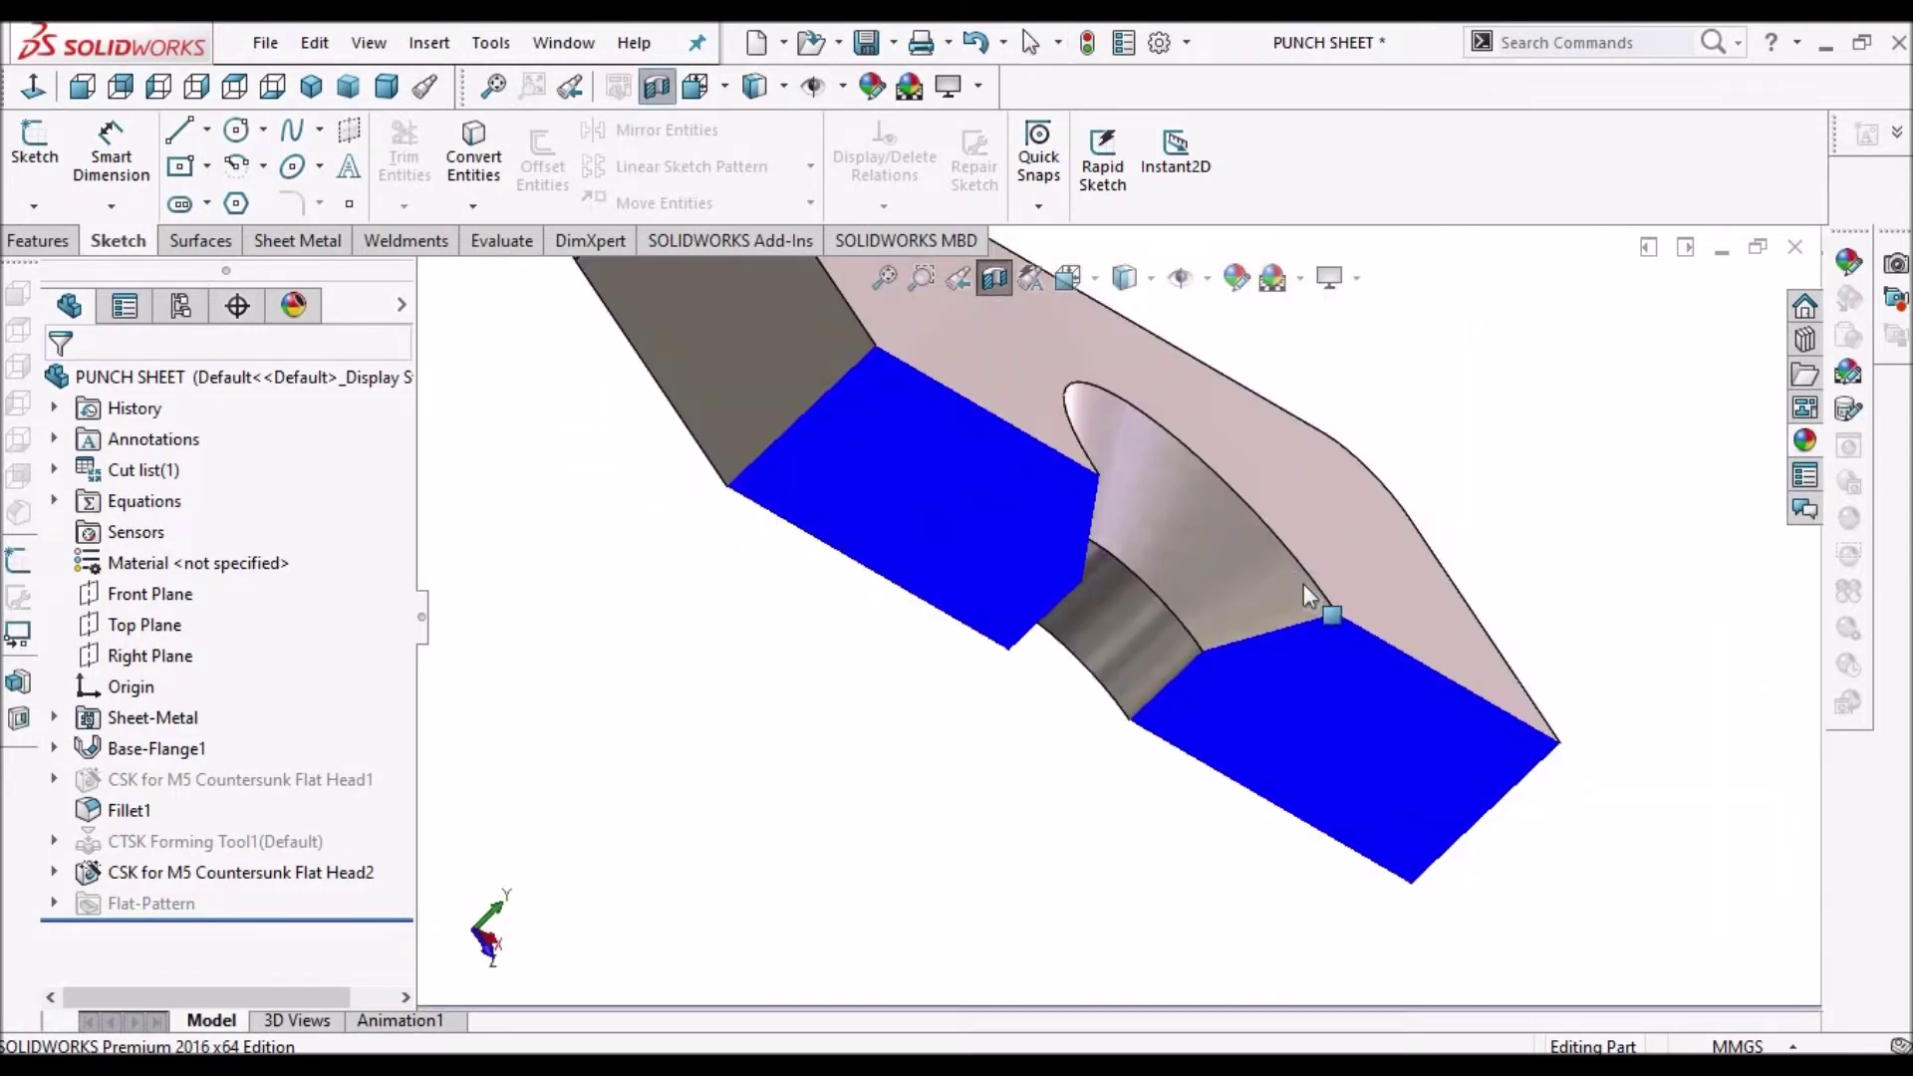
pyautogui.click(993, 277)
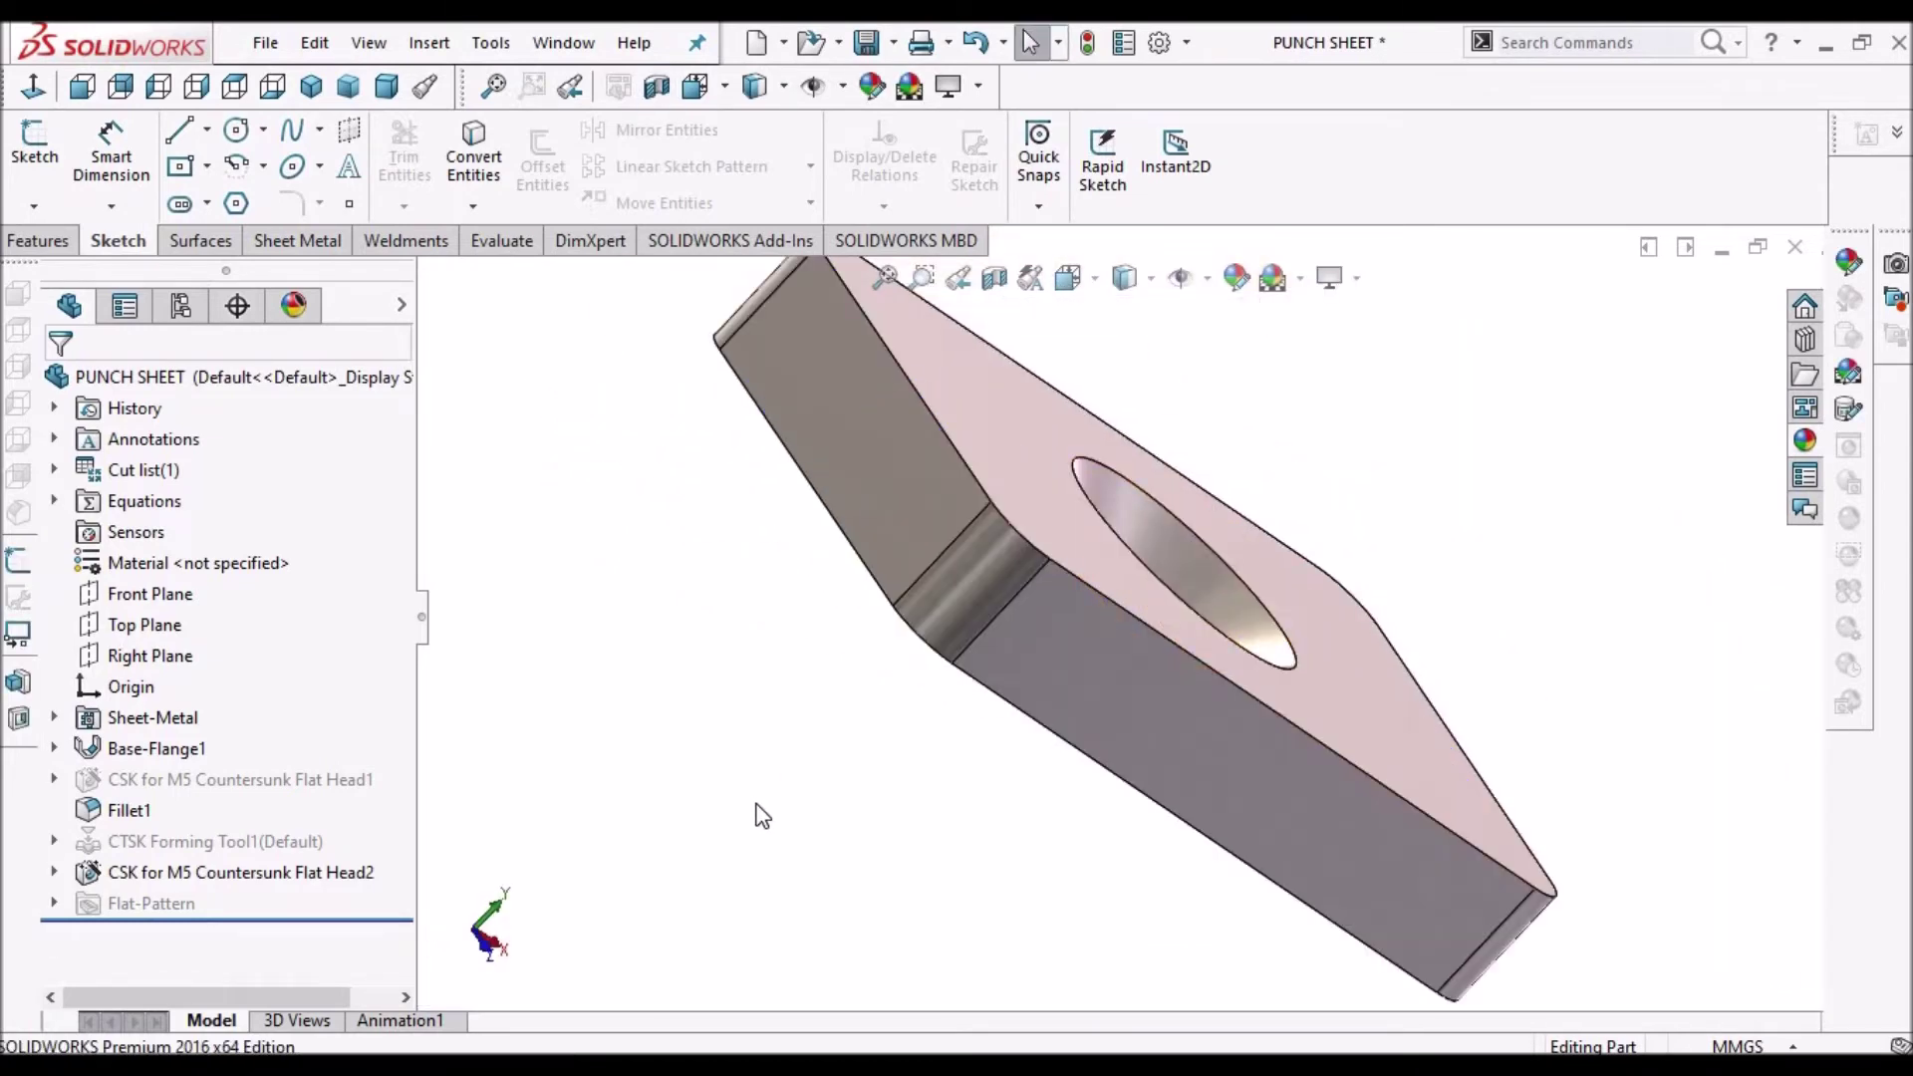
pyautogui.hotkey('ctrl', '7')
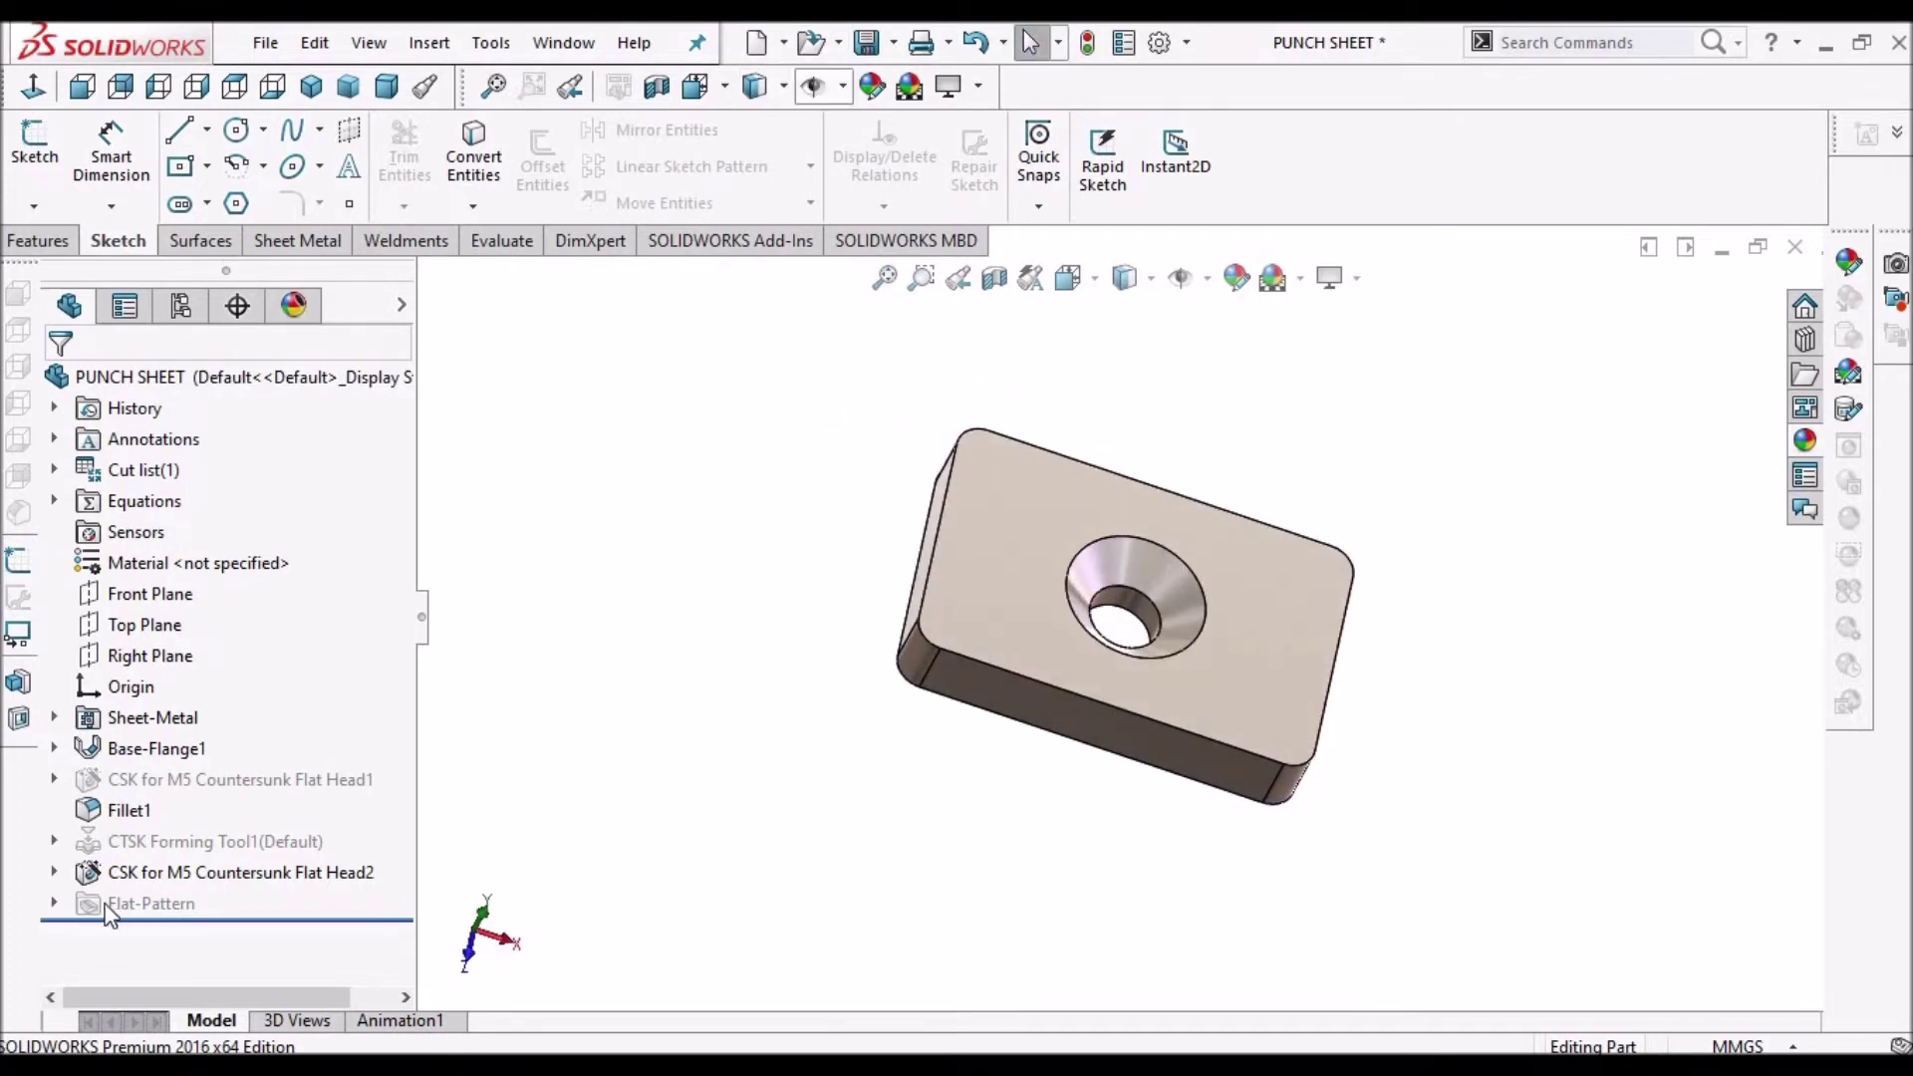
# - Suppress CSK for M5 Countersunk Flat Head2 and view the CTSK Forming Tool's Sketch1 in Dimetric
pyautogui.click(157, 874)
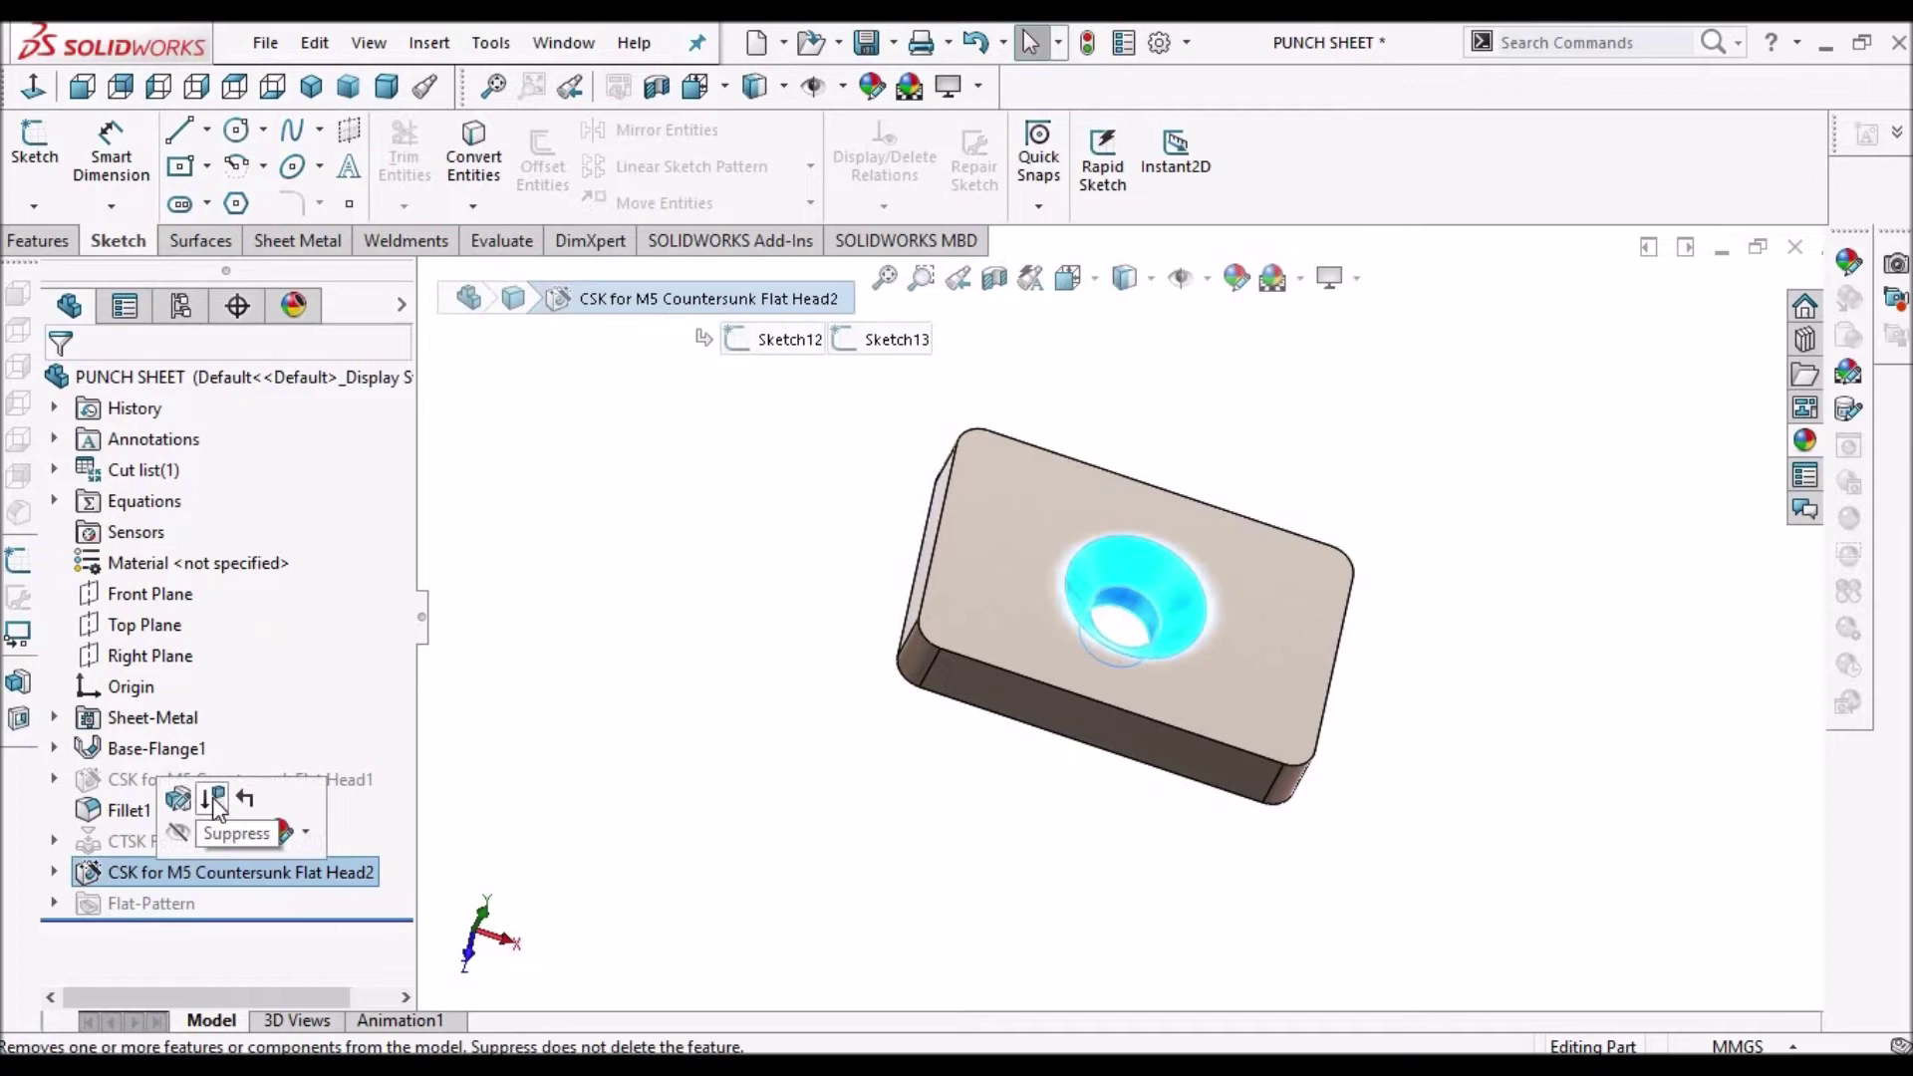
pyautogui.click(217, 805)
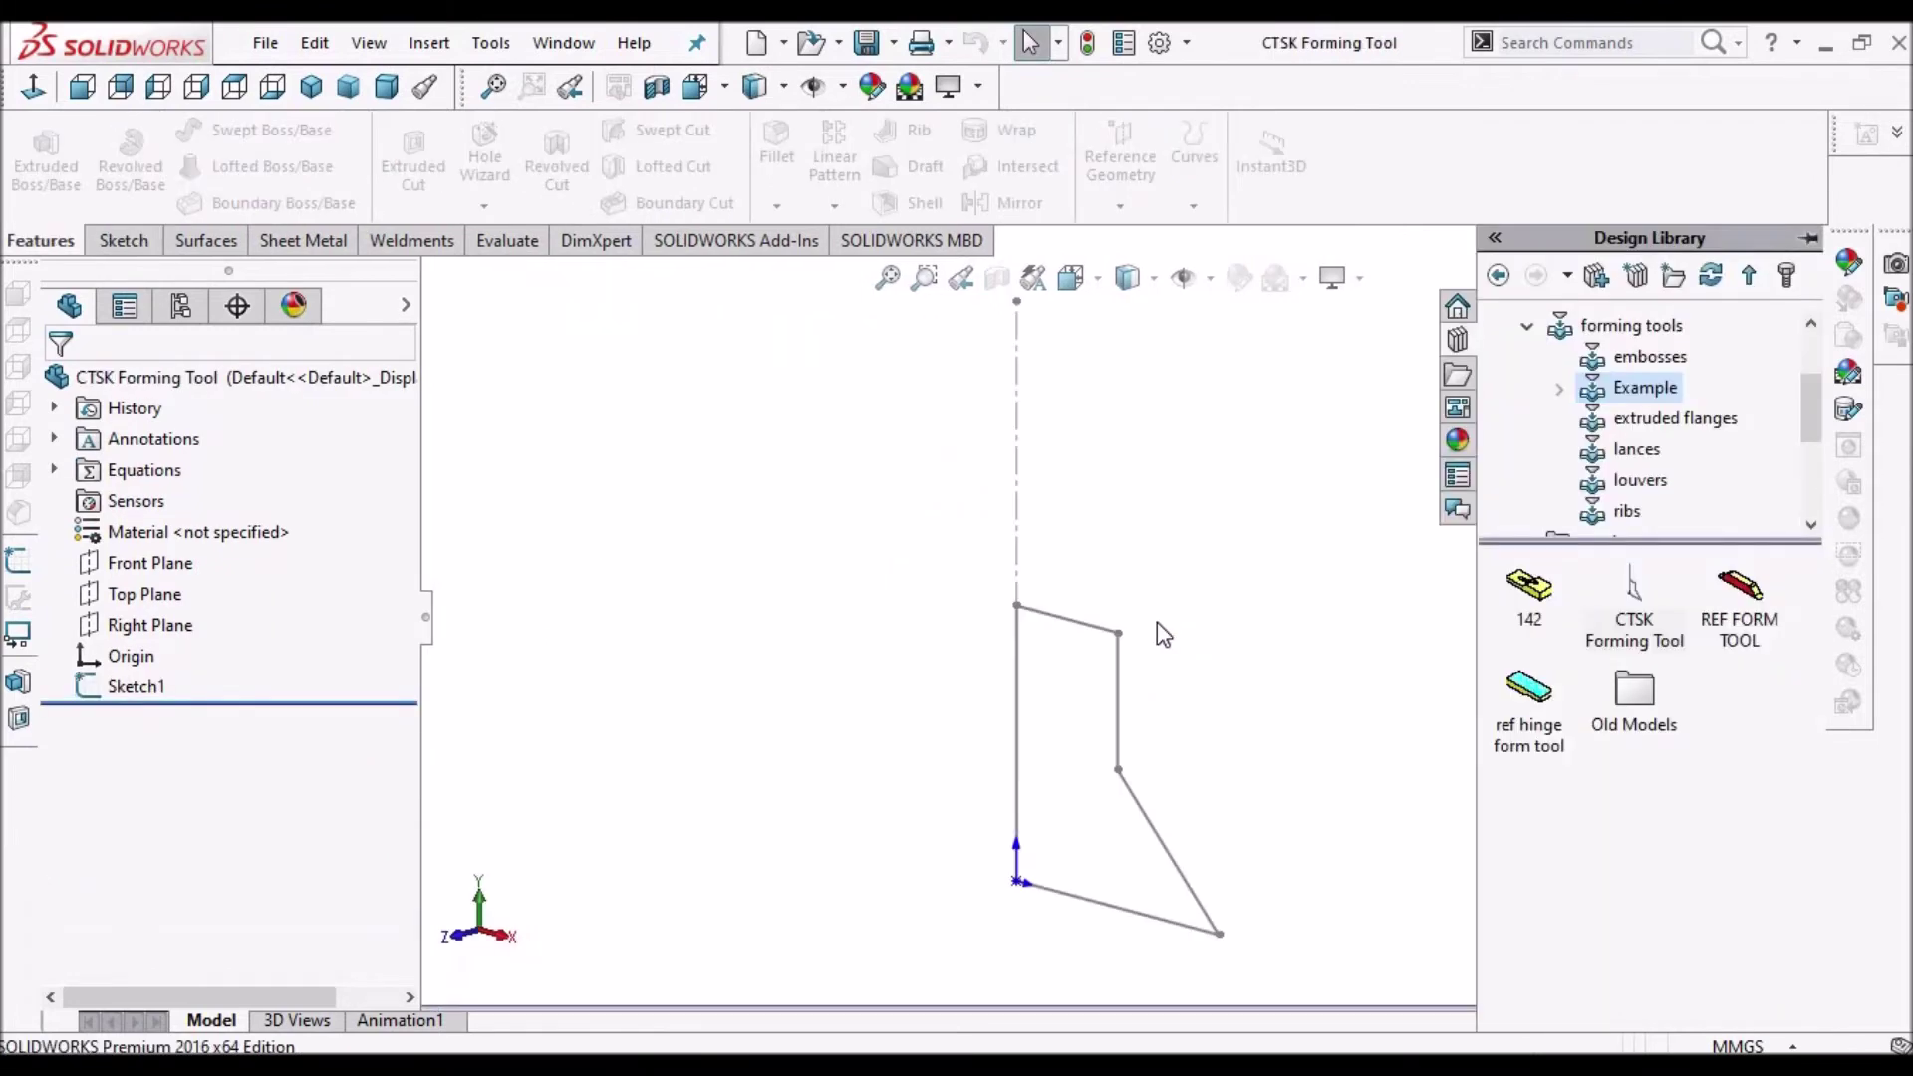
pyautogui.click(387, 87)
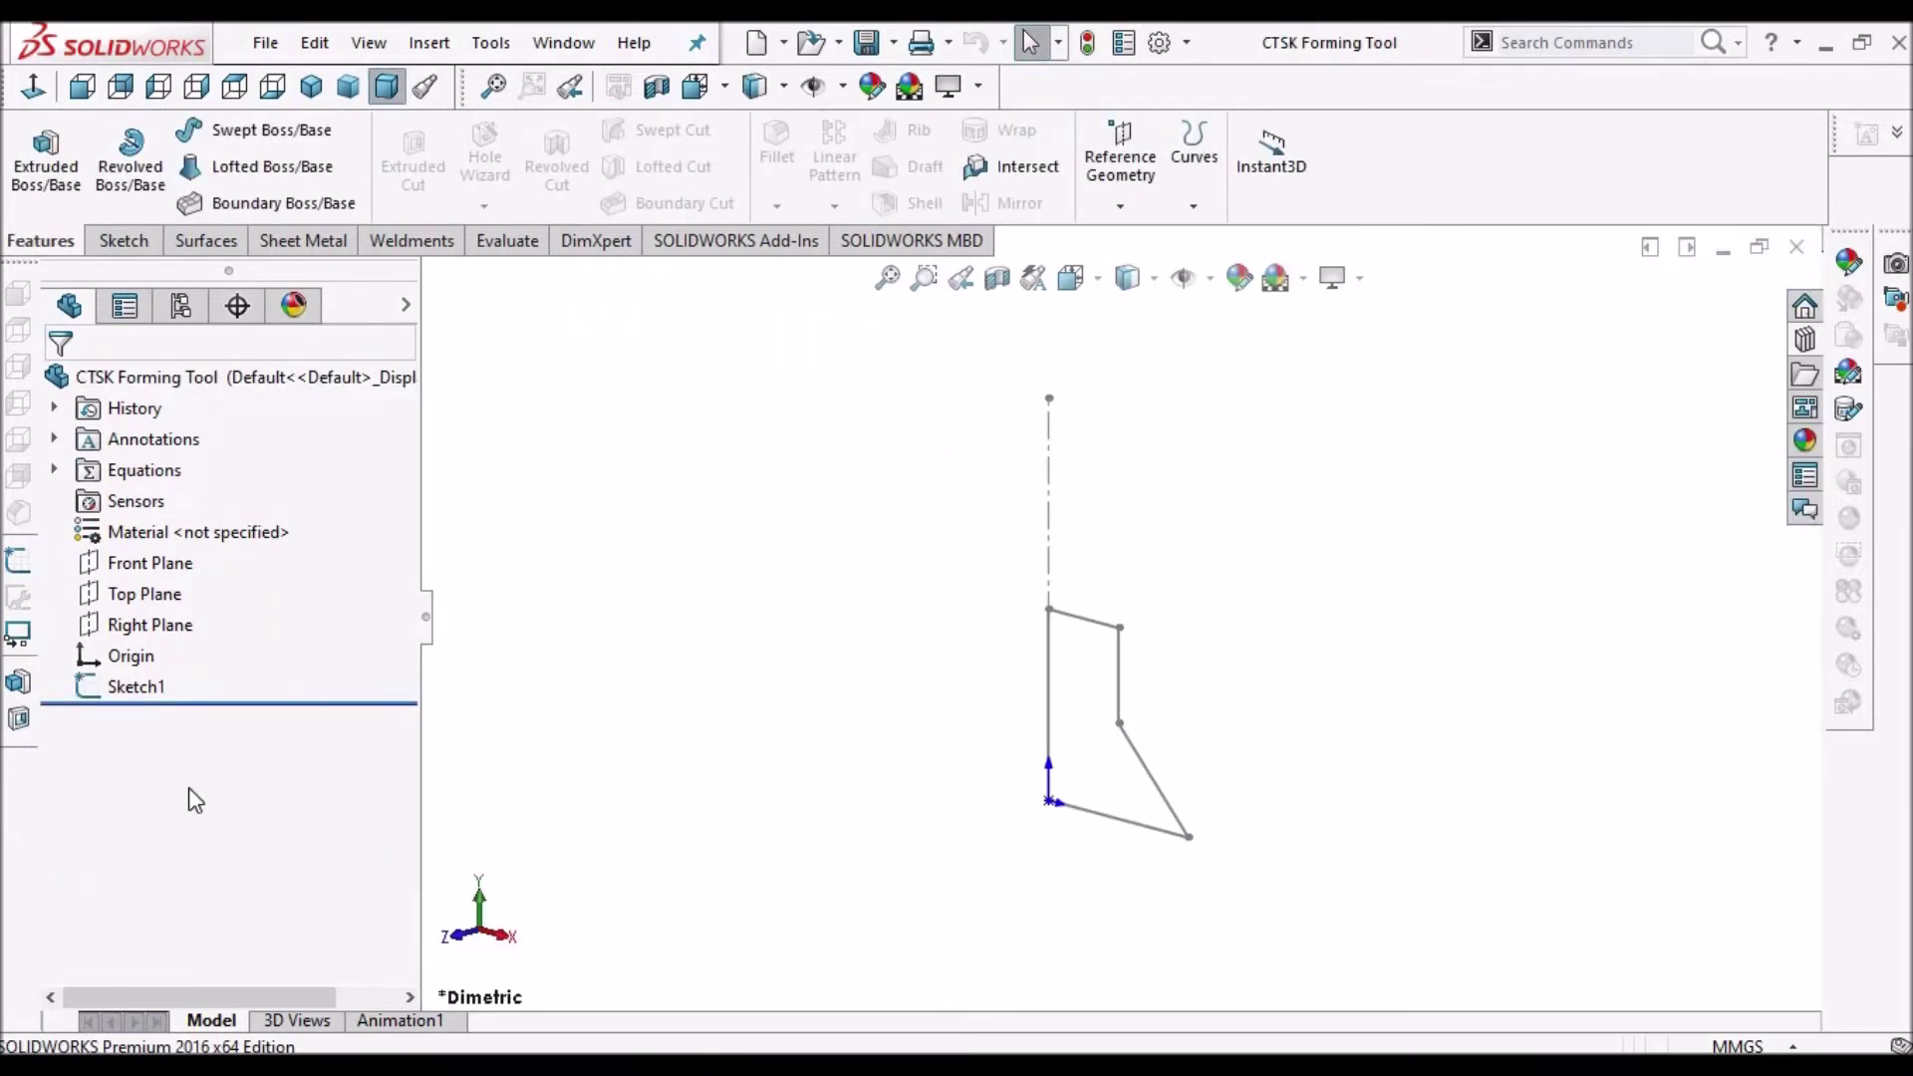
pyautogui.rightClick(119, 685)
# - Open Sketch1 for editing, exit it unchanged, and orbit to view the profile obliquely
pyautogui.click(140, 688)
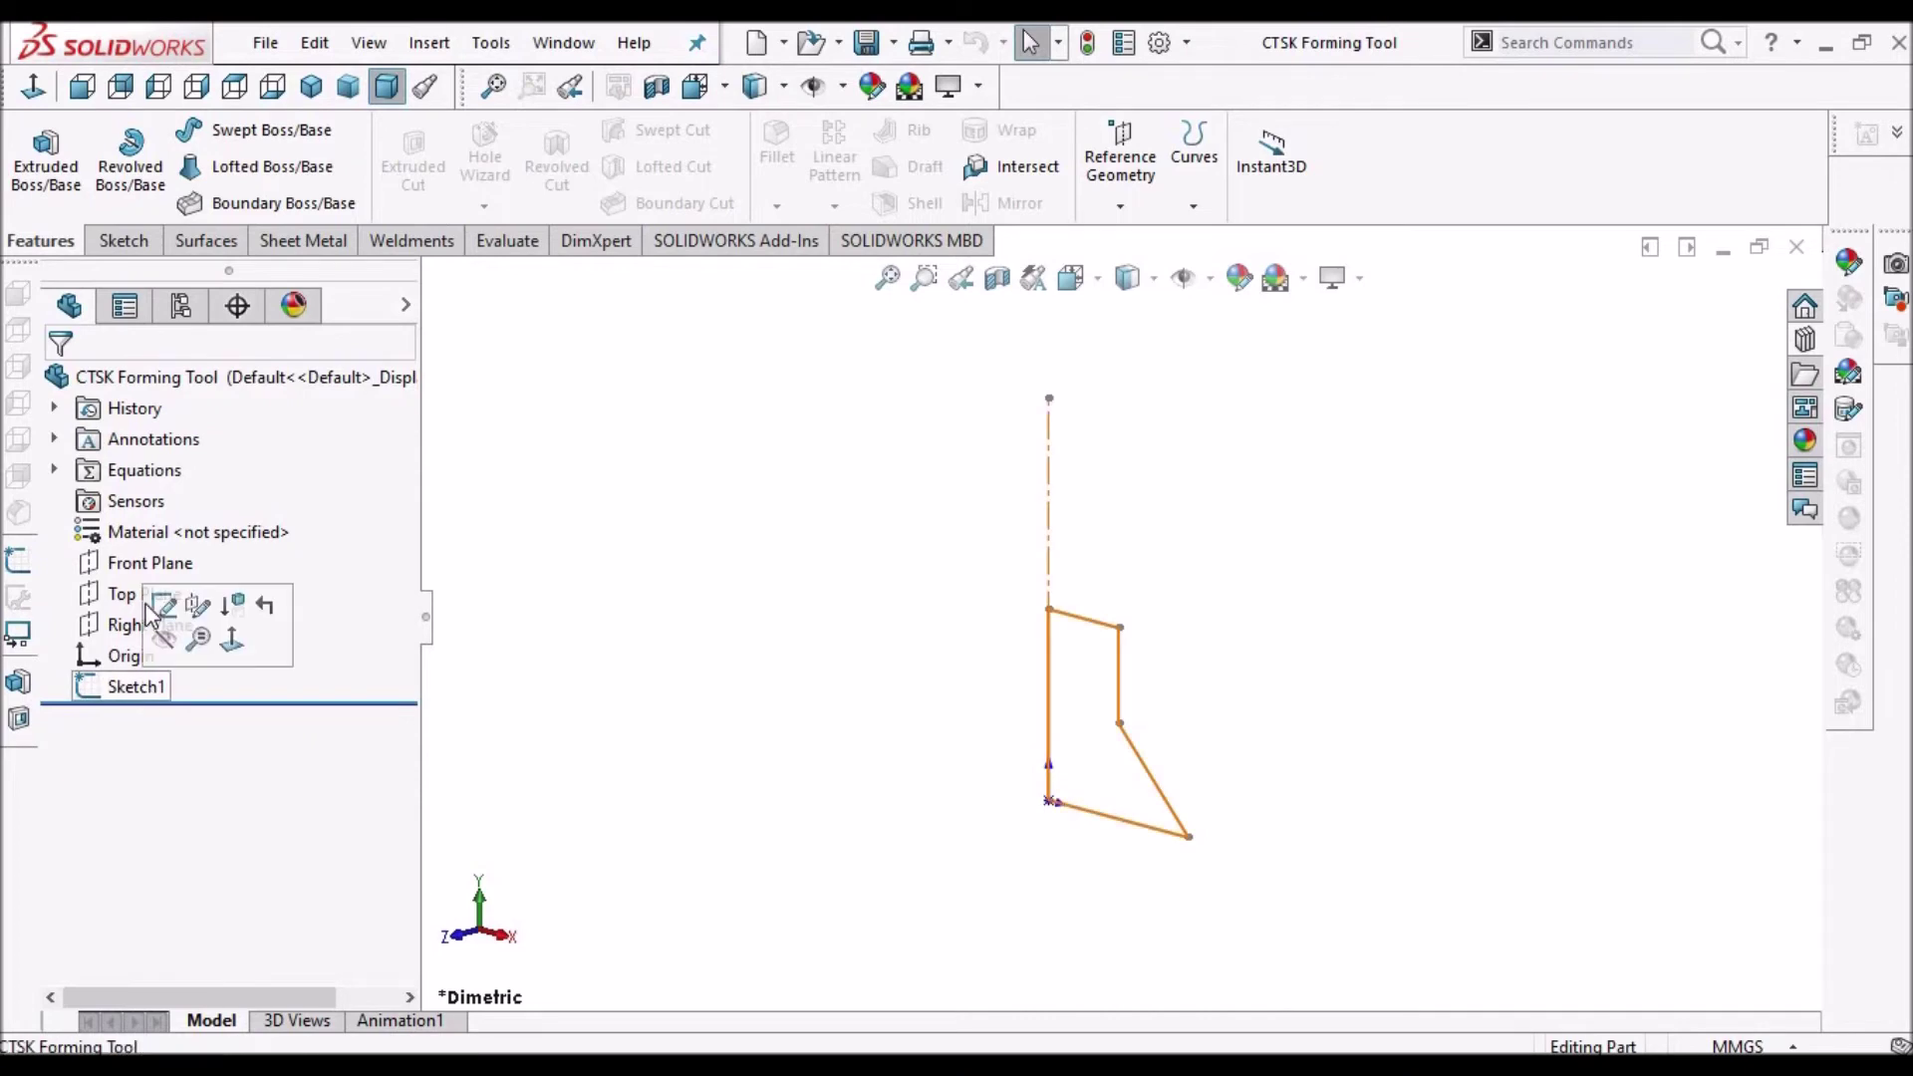
pyautogui.click(157, 604)
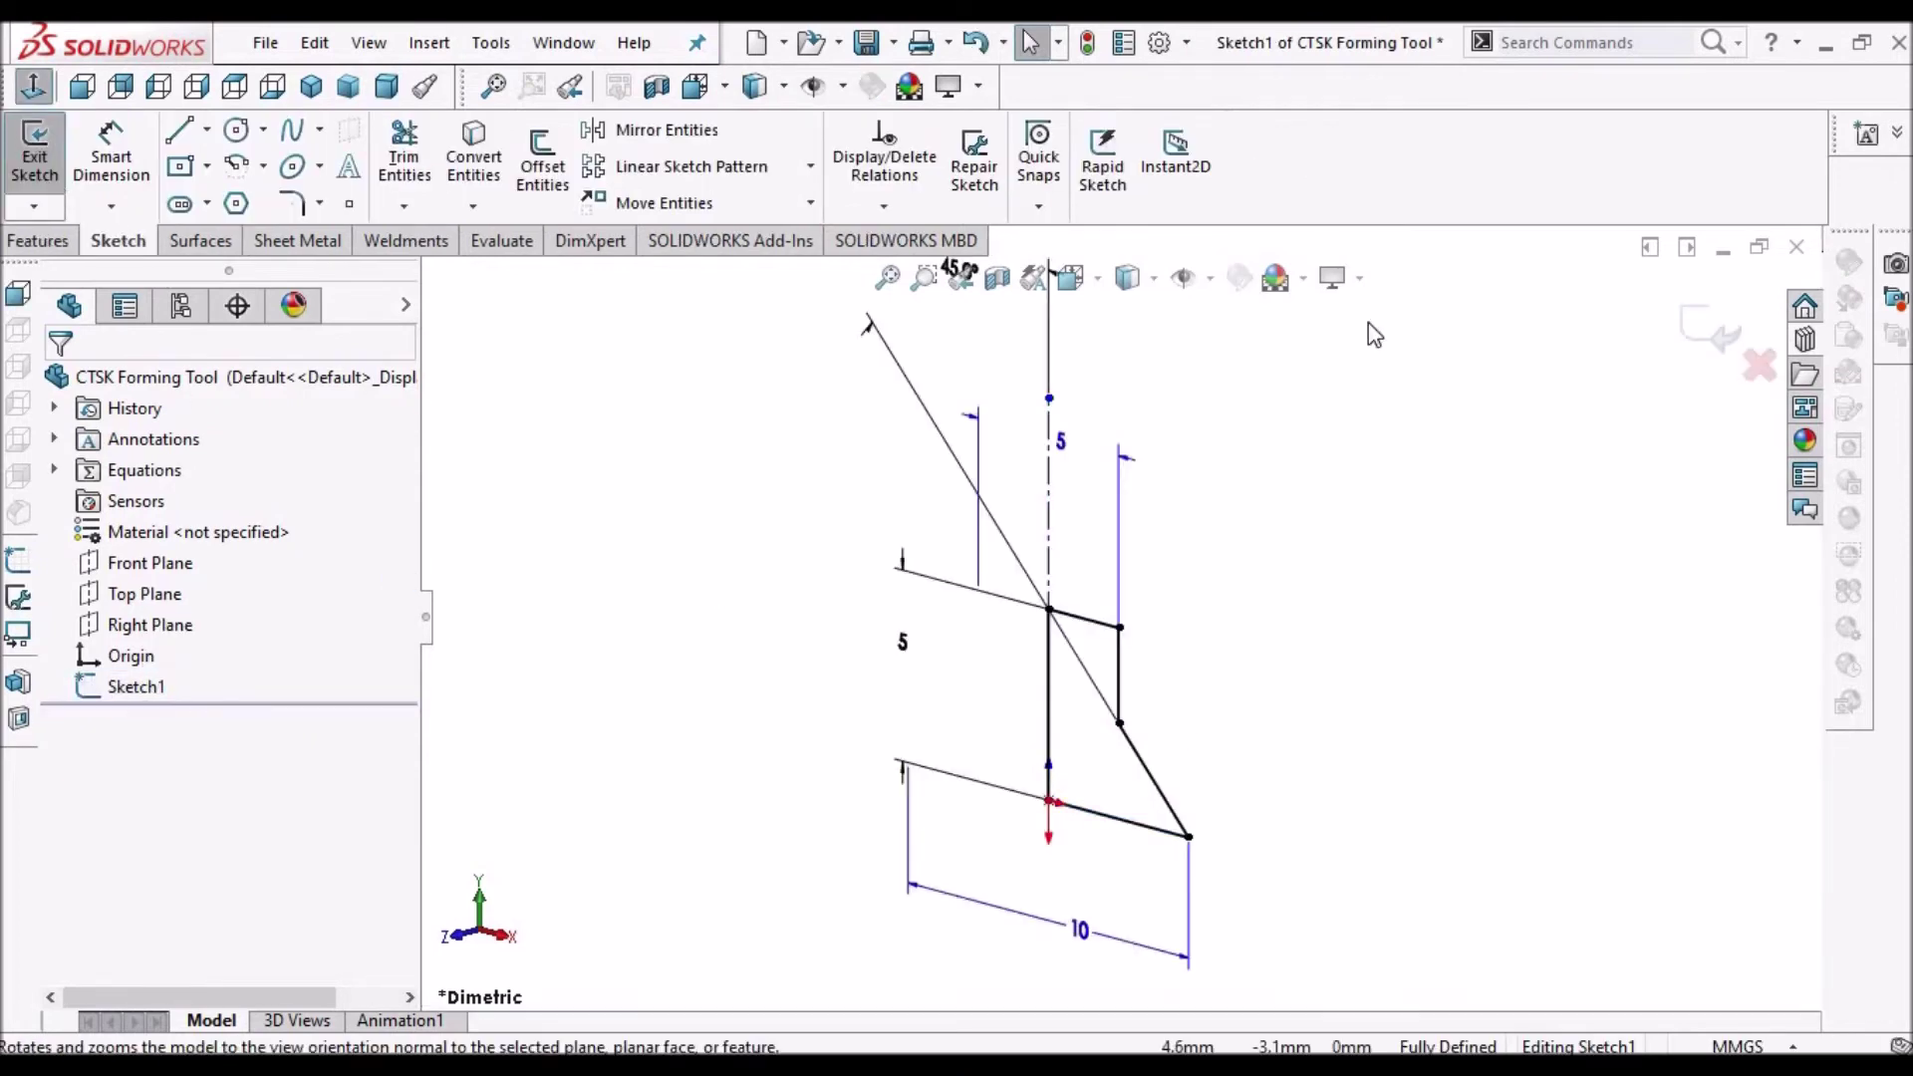
pyautogui.click(1731, 349)
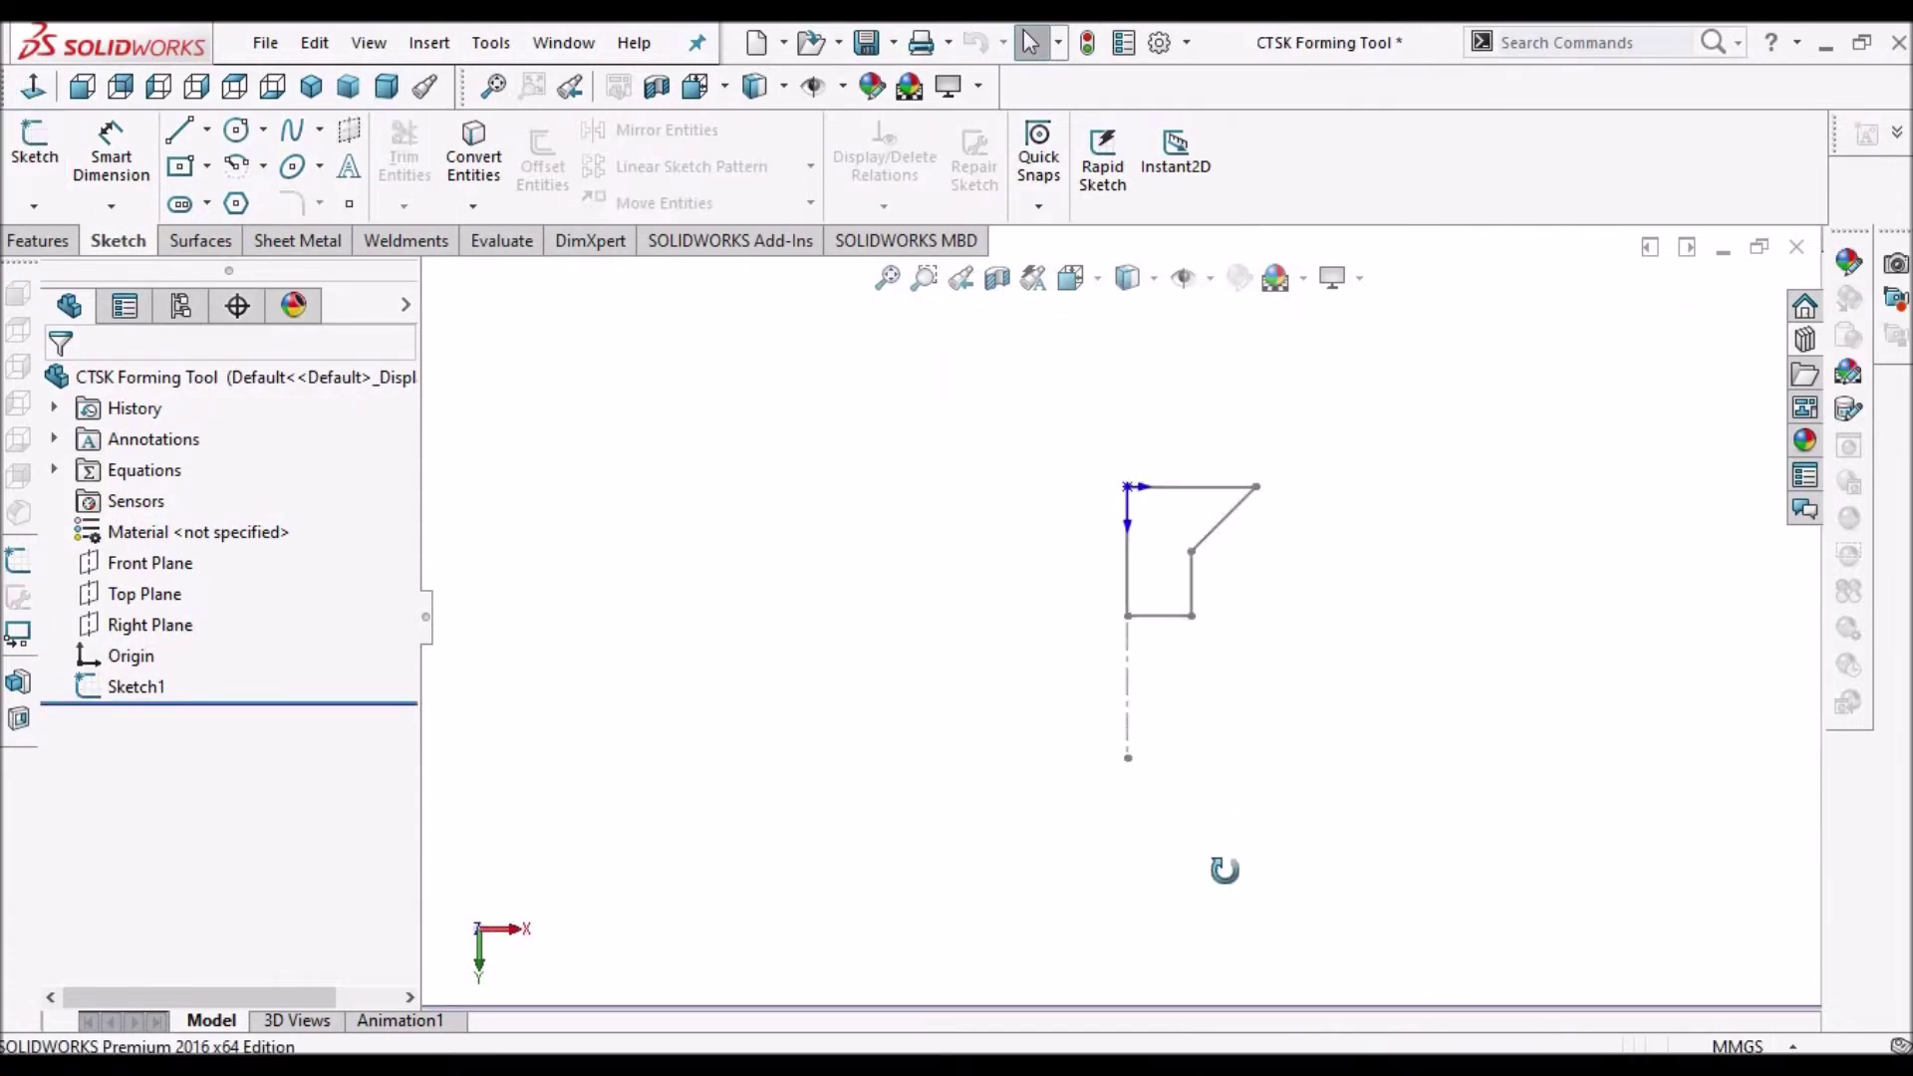
pyautogui.moveTo(1224, 870)
pyautogui.mouseDown(button='middle')
pyautogui.moveTo(1232, 628)
pyautogui.moveTo(1110, 871)
pyautogui.moveTo(1123, 665)
pyautogui.moveTo(1196, 683)
pyautogui.moveTo(1132, 871)
pyautogui.moveTo(1106, 866)
pyautogui.mouseUp(button='middle')
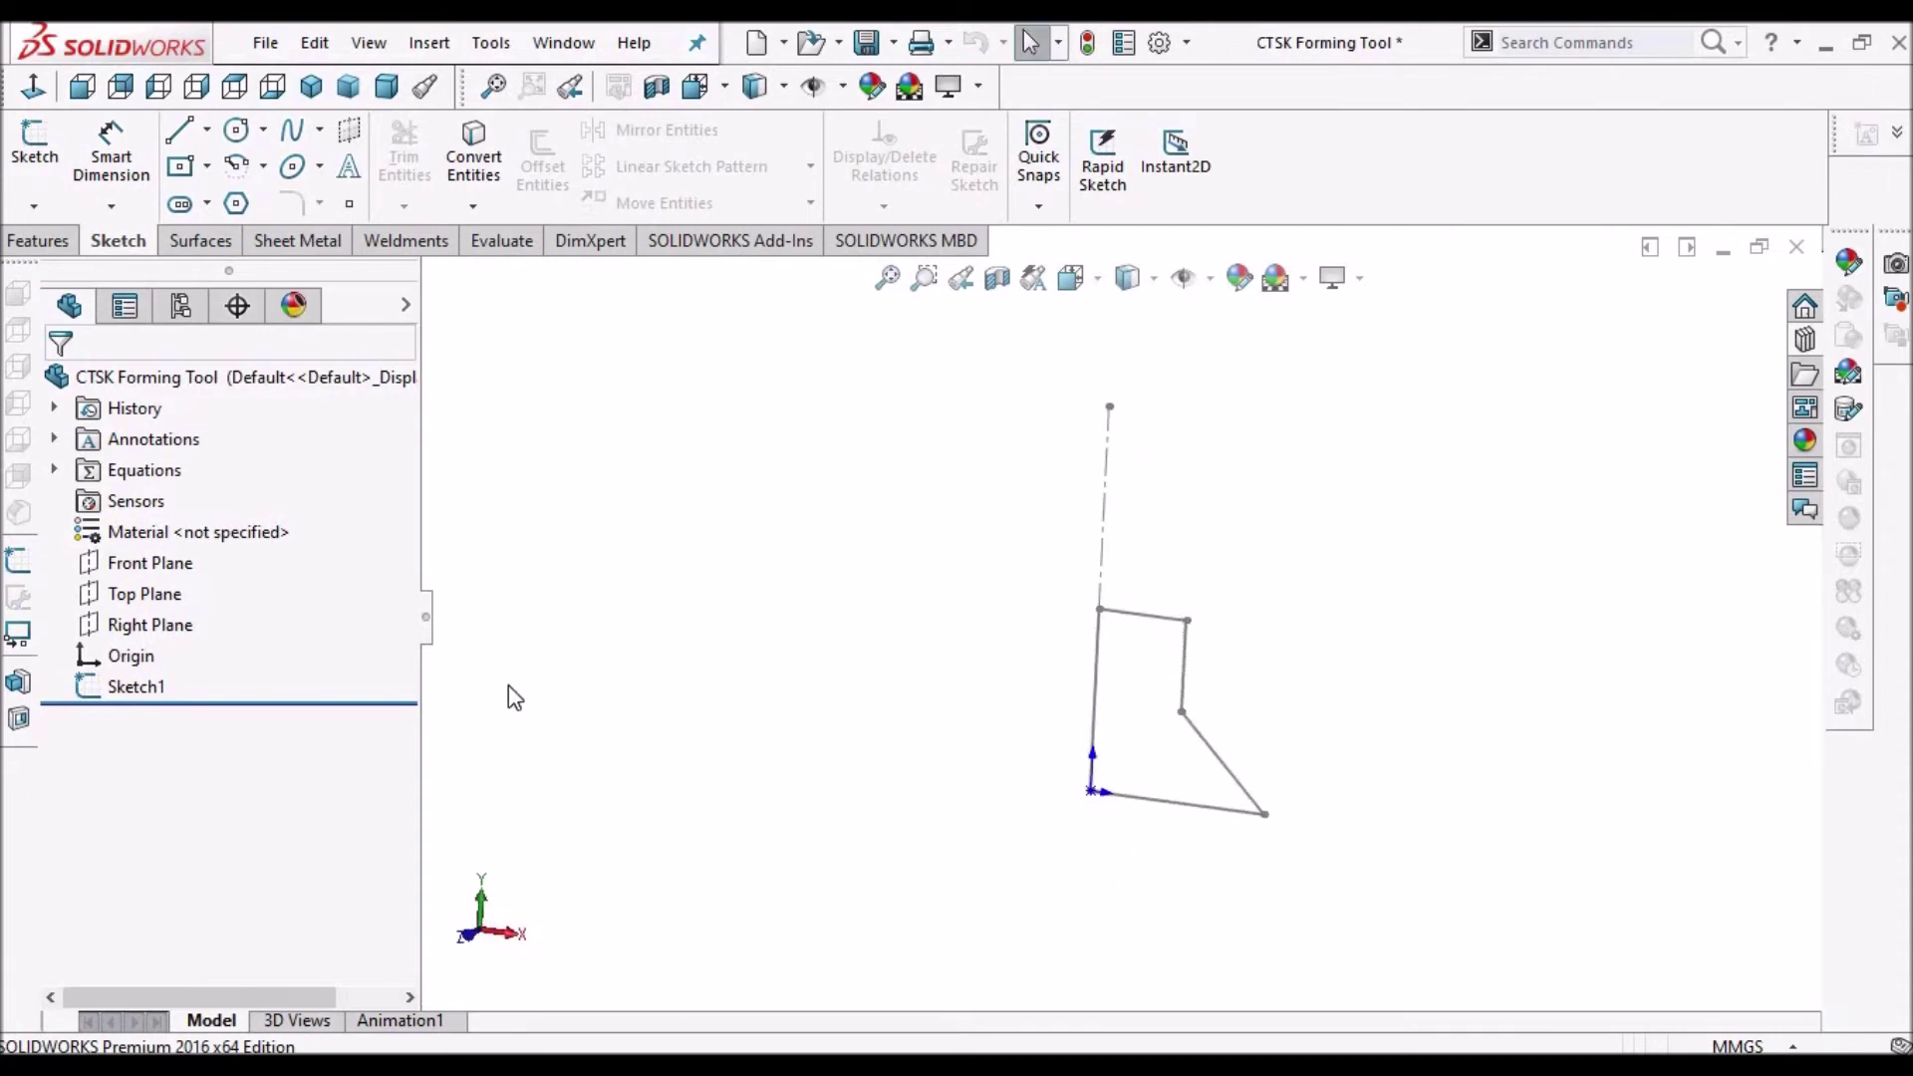
# - Revolve Sketch1 Blind 360° about centerline Line1 to create Revolve1
pyautogui.click(38, 241)
pyautogui.click(130, 164)
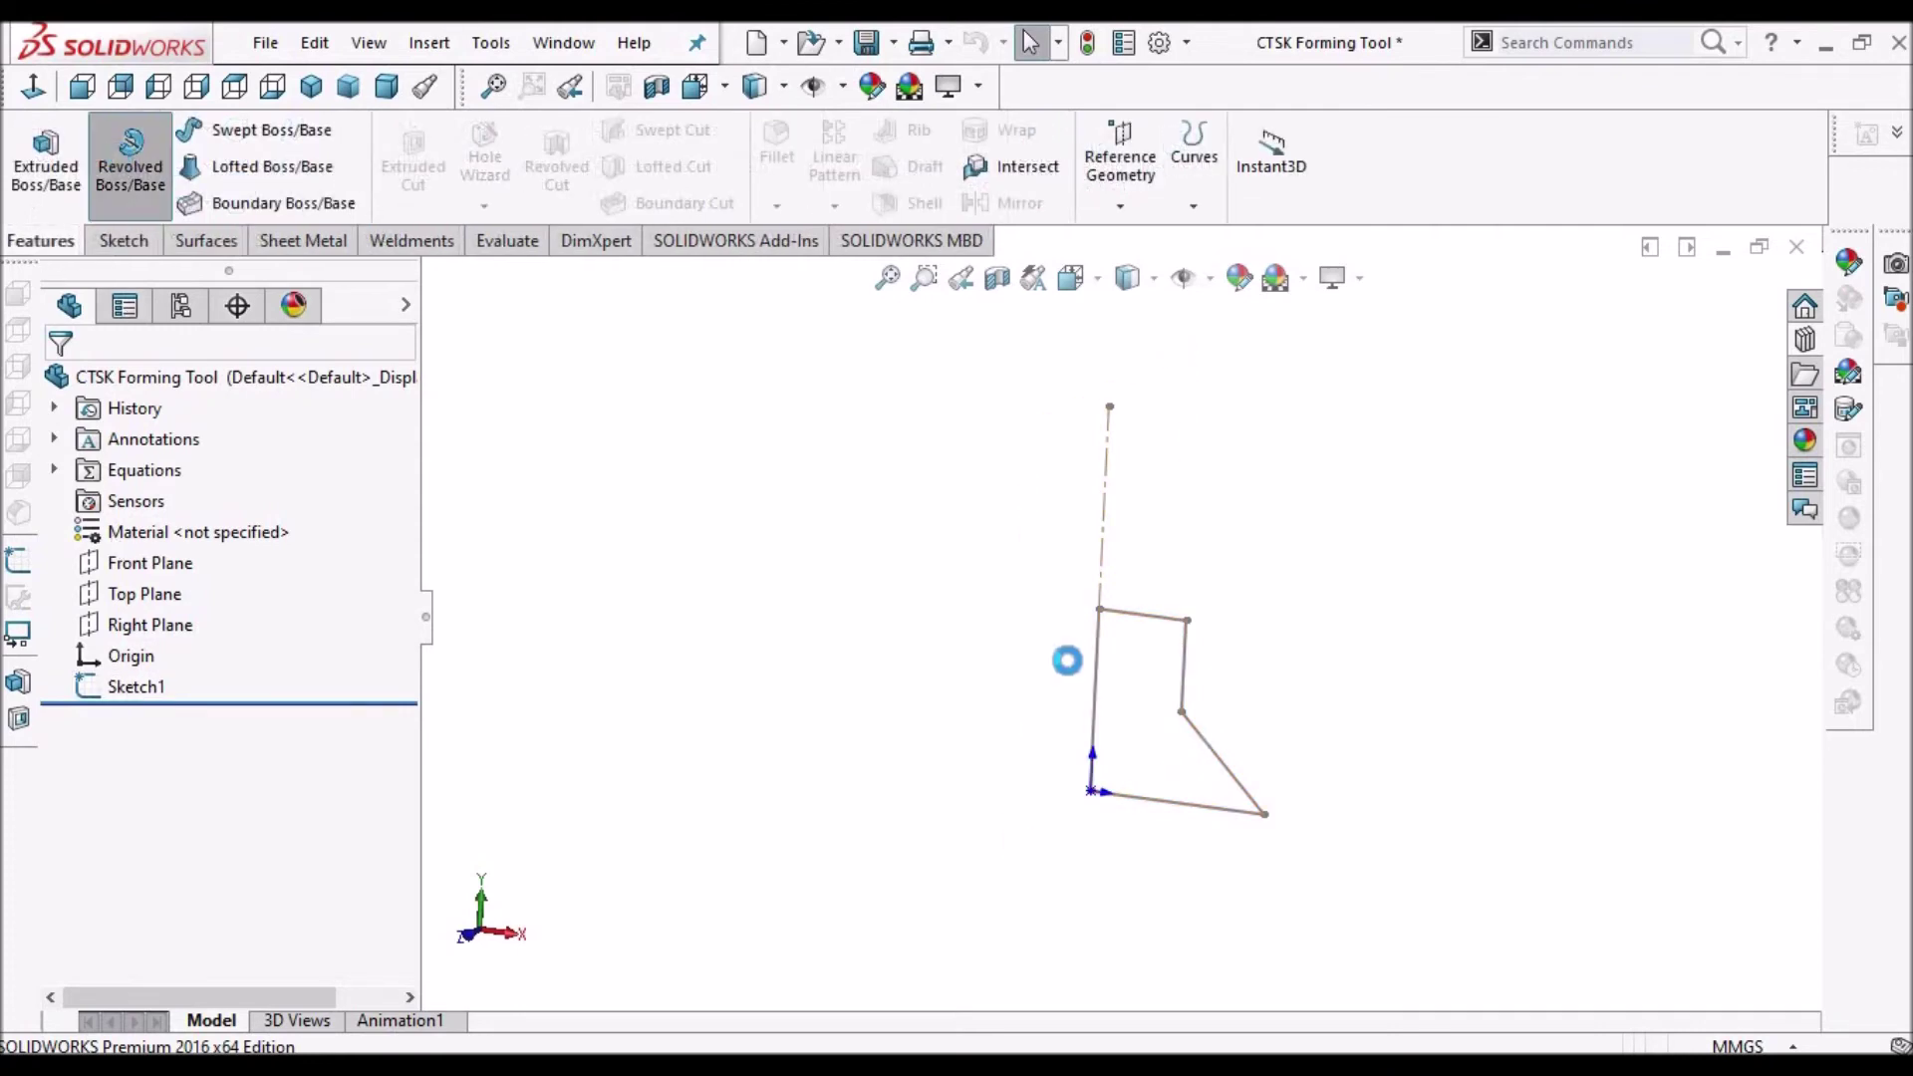
pyautogui.click(1008, 599)
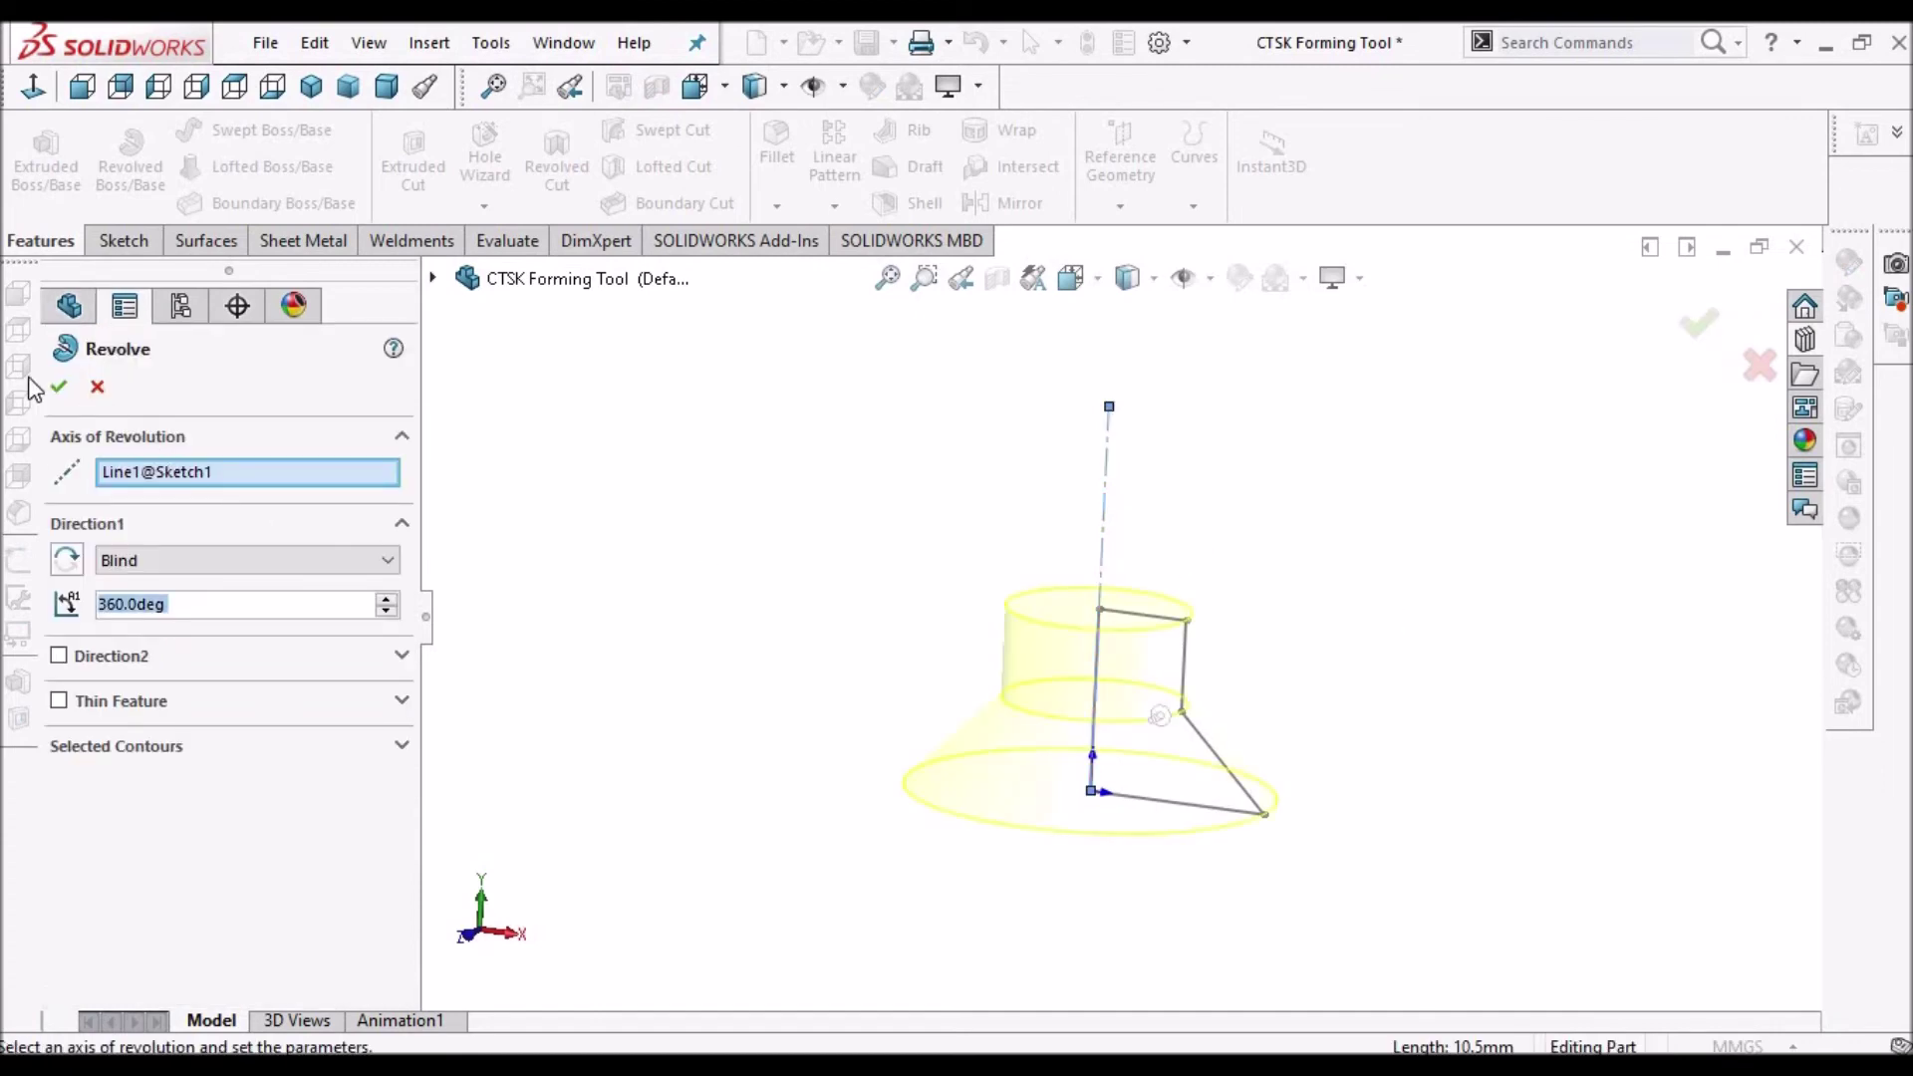
pyautogui.click(58, 386)
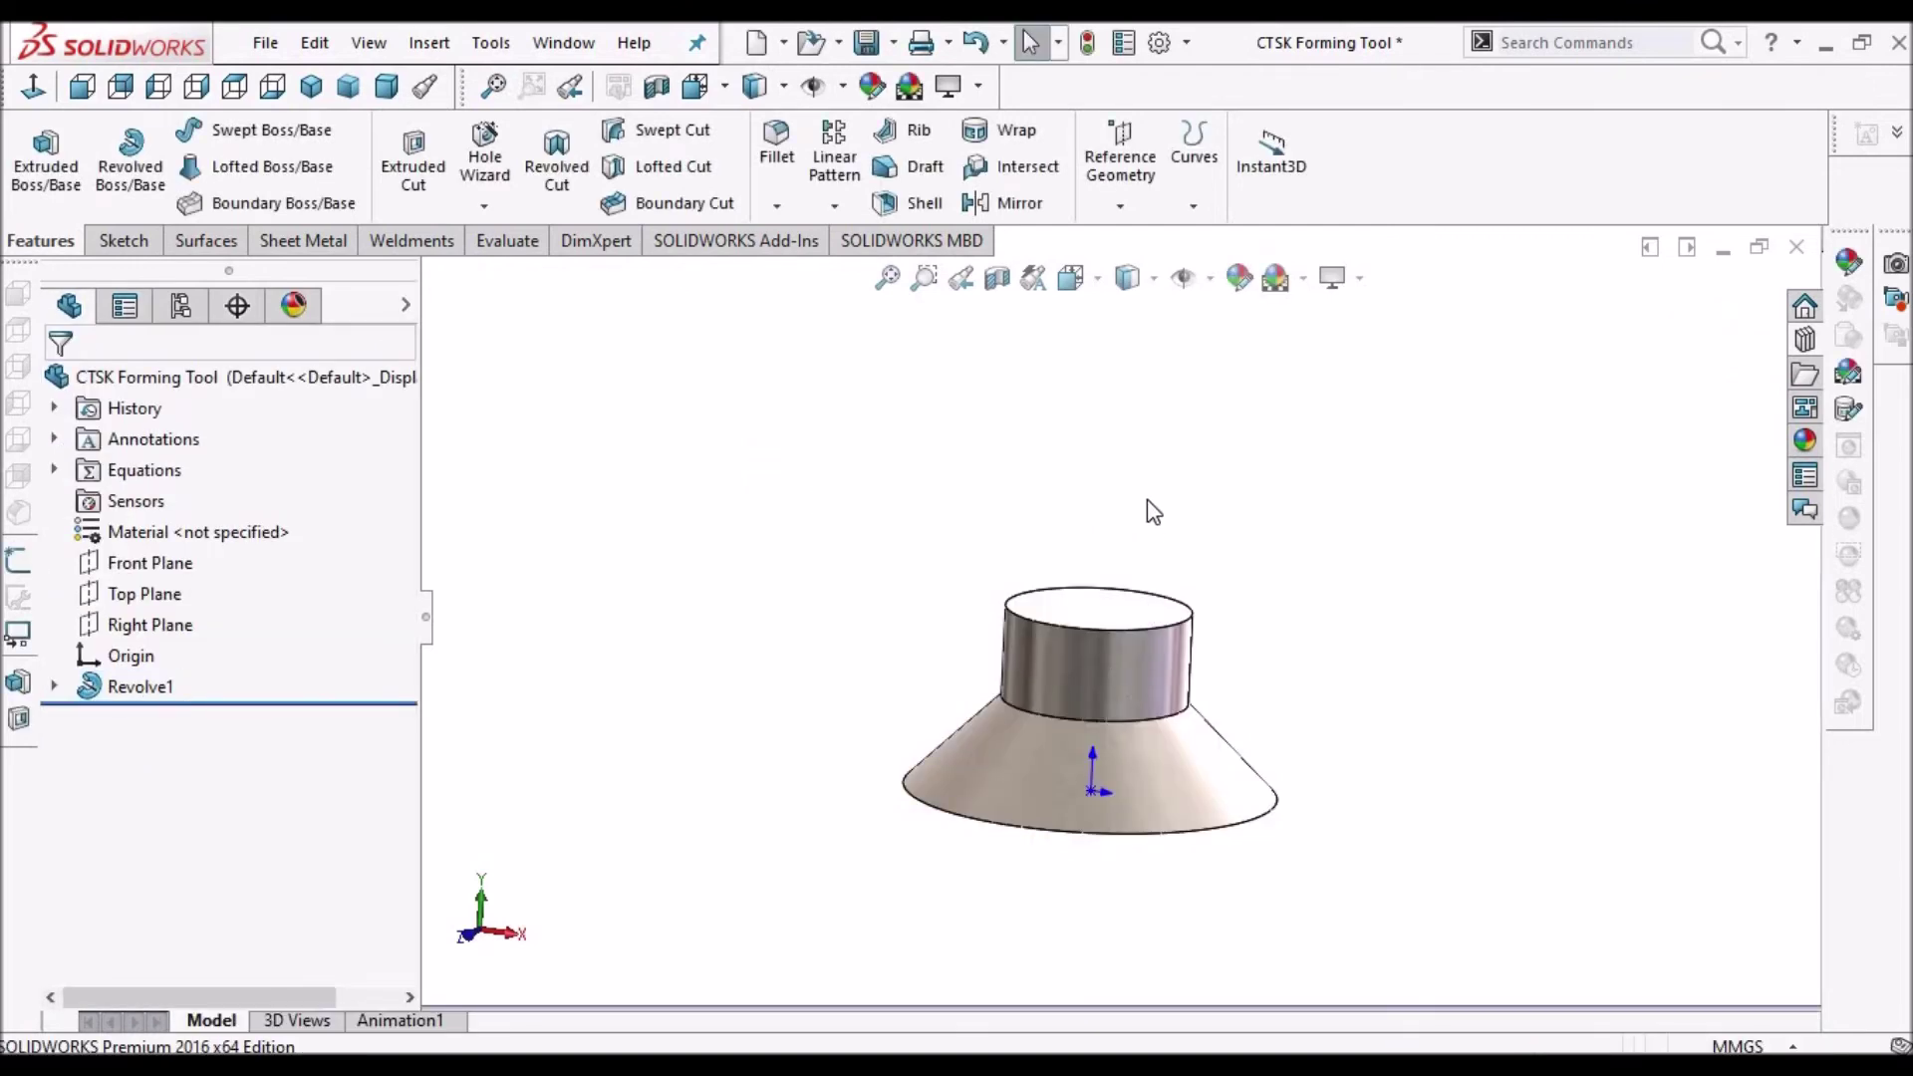
pyautogui.moveTo(1154, 511); pyautogui.dragTo(1144, 479, button='middle')
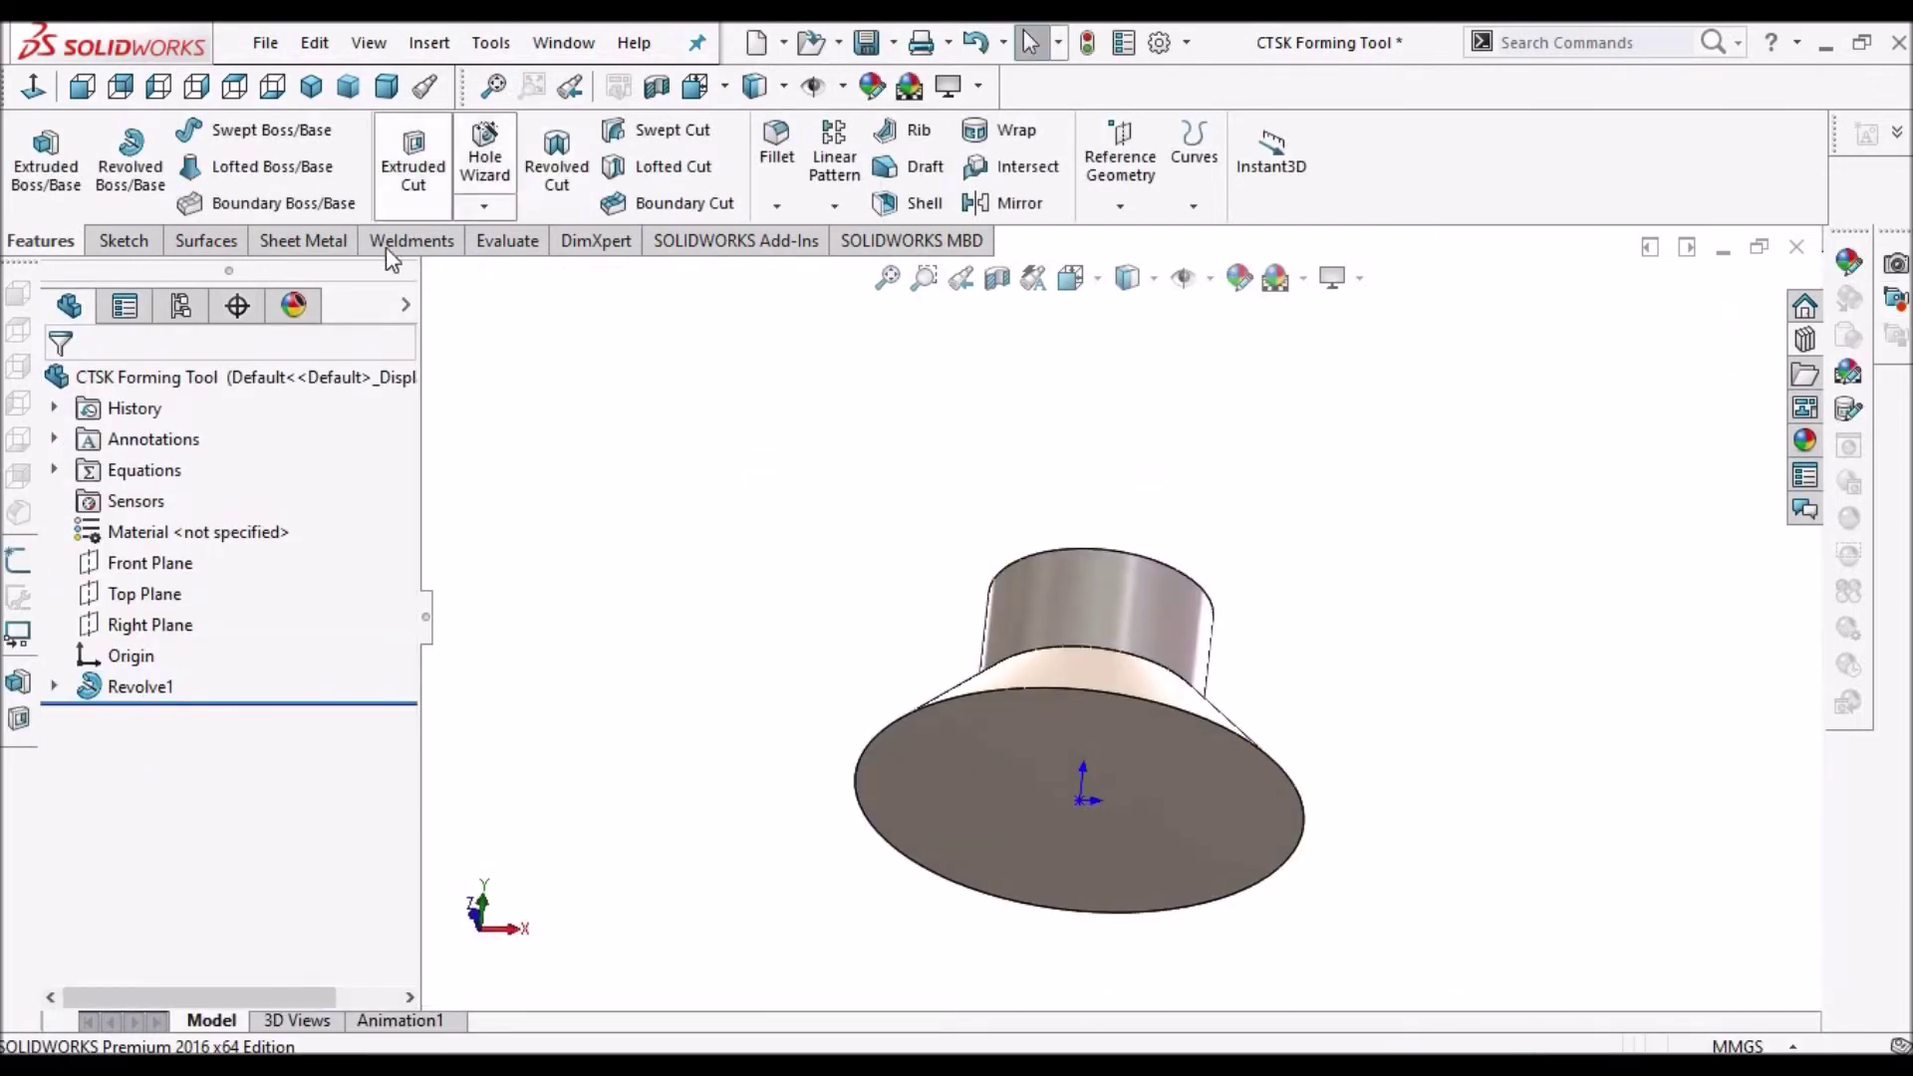
# - Define FormTool1 with the wide flat base as stopping face and the small round end face removed
pyautogui.click(319, 239)
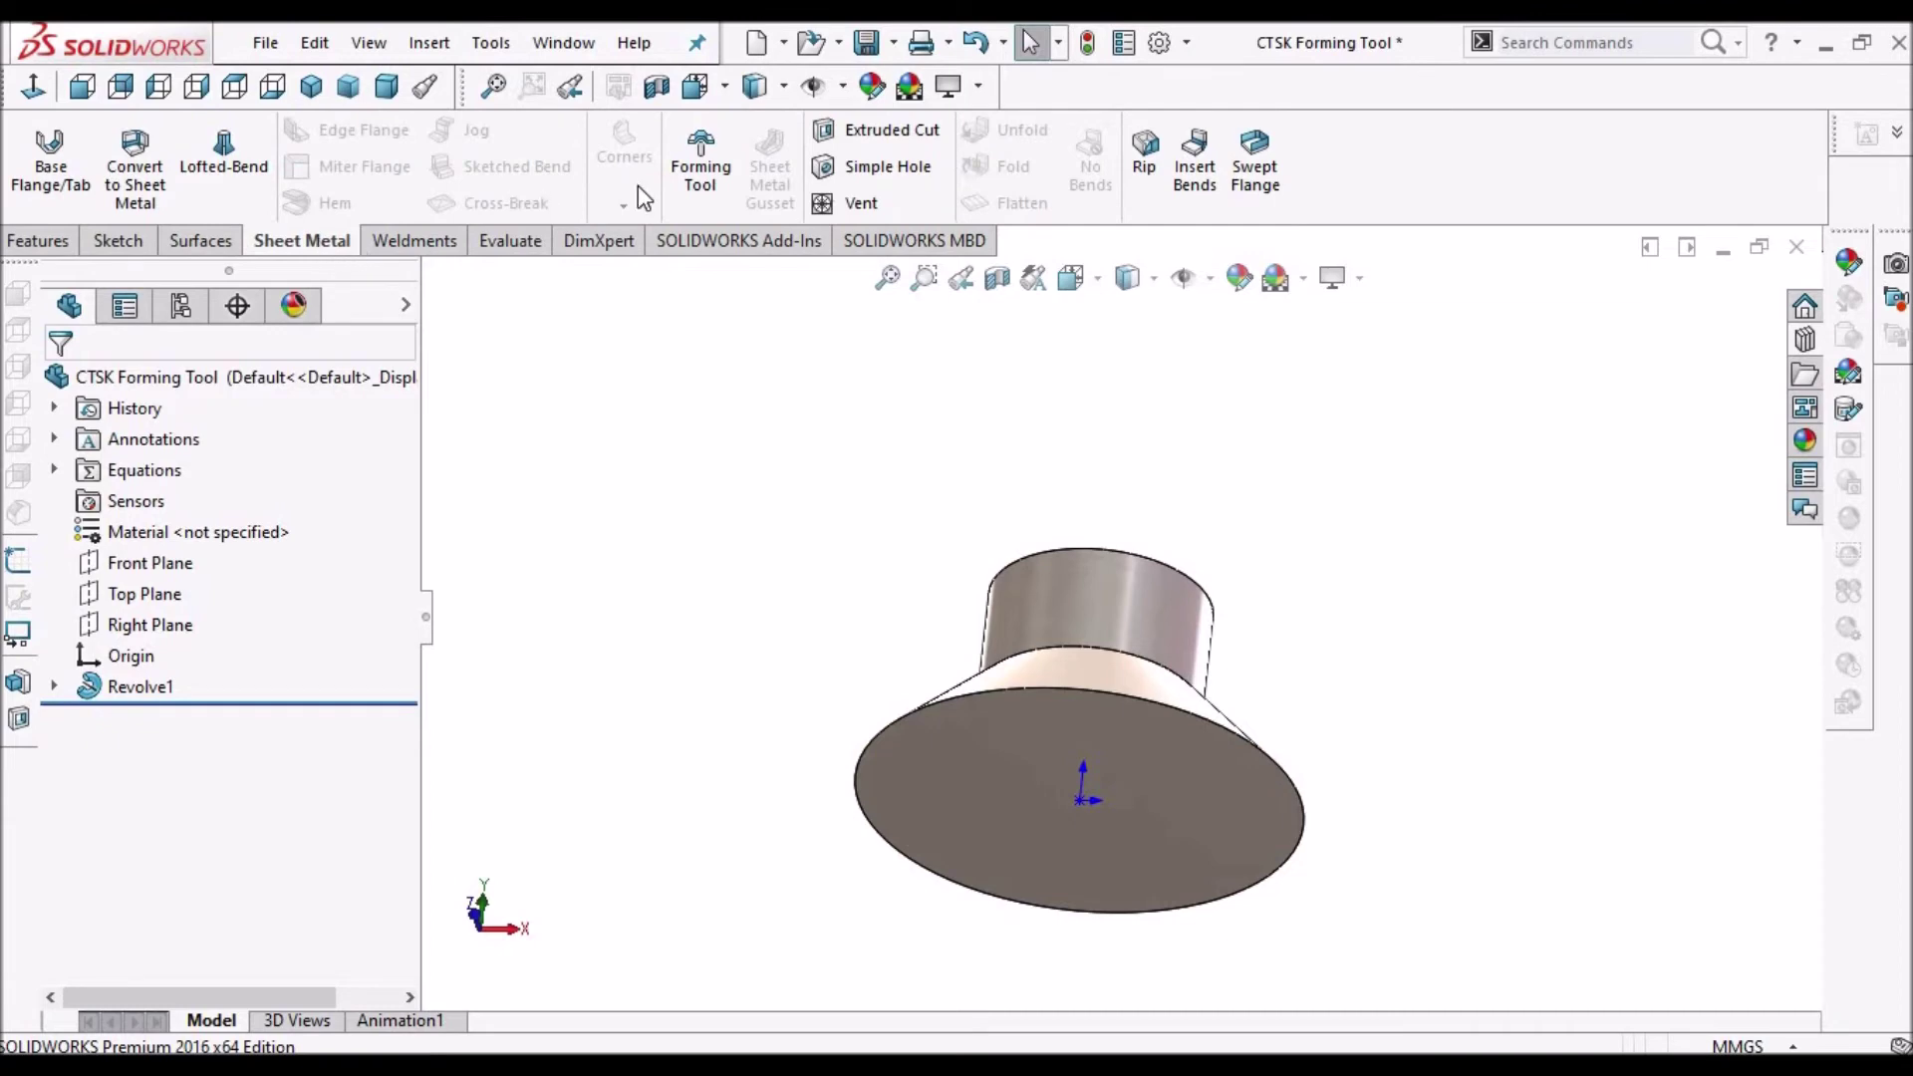
pyautogui.click(713, 175)
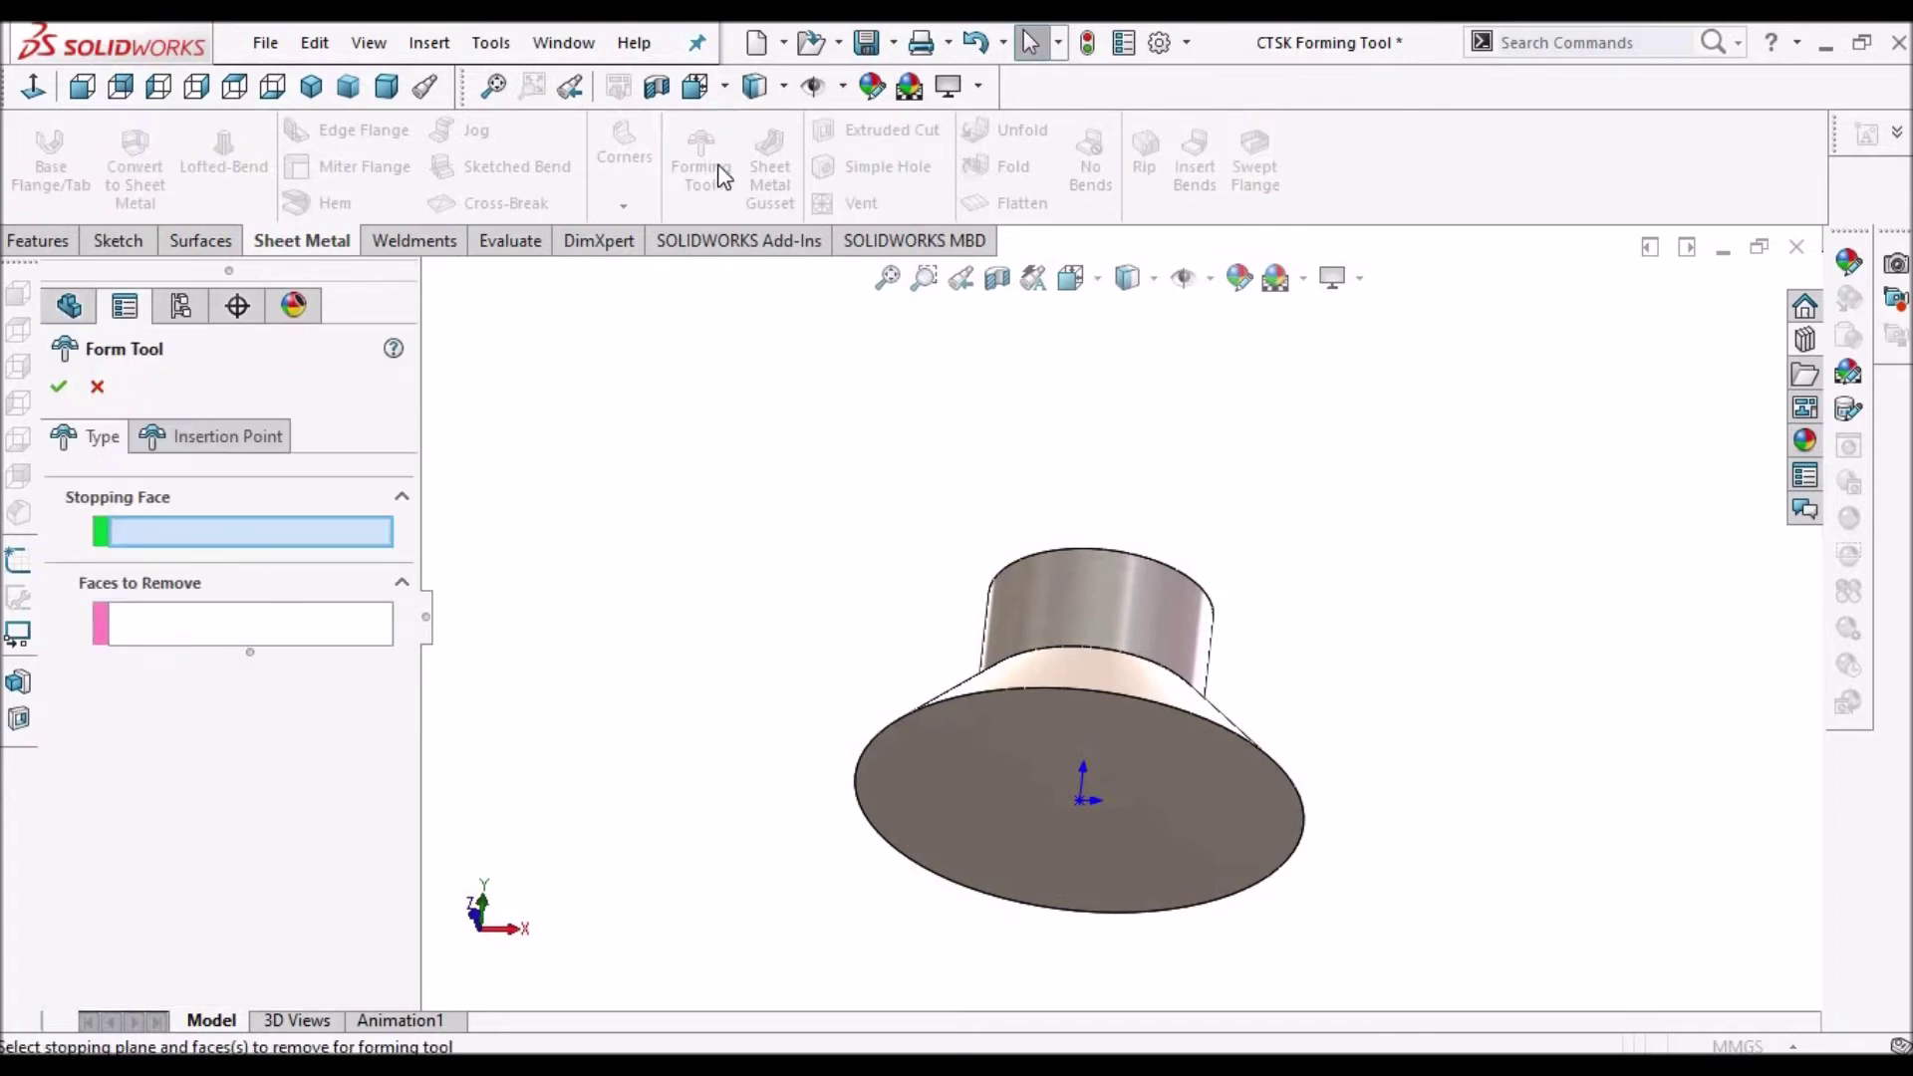
pyautogui.click(1146, 773)
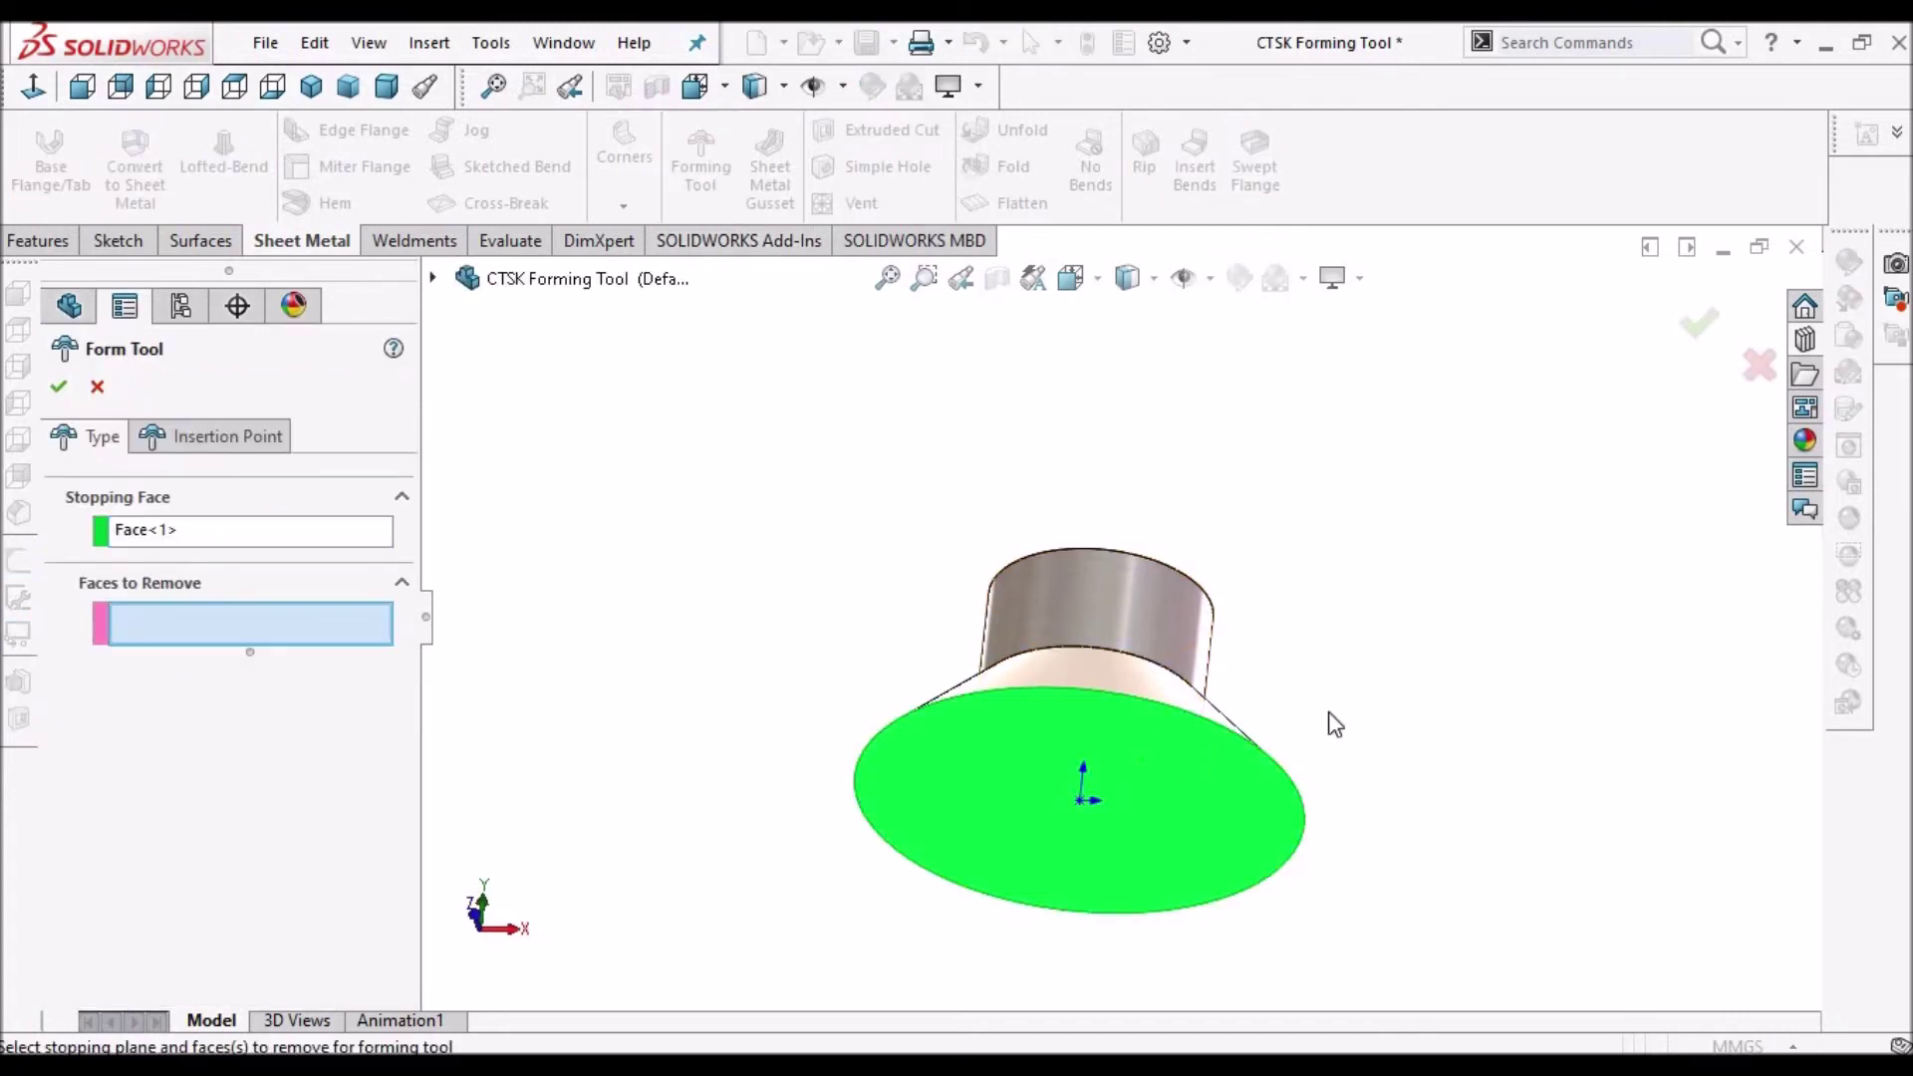
pyautogui.moveTo(1434, 461); pyautogui.dragTo(1659, 737, button='middle')
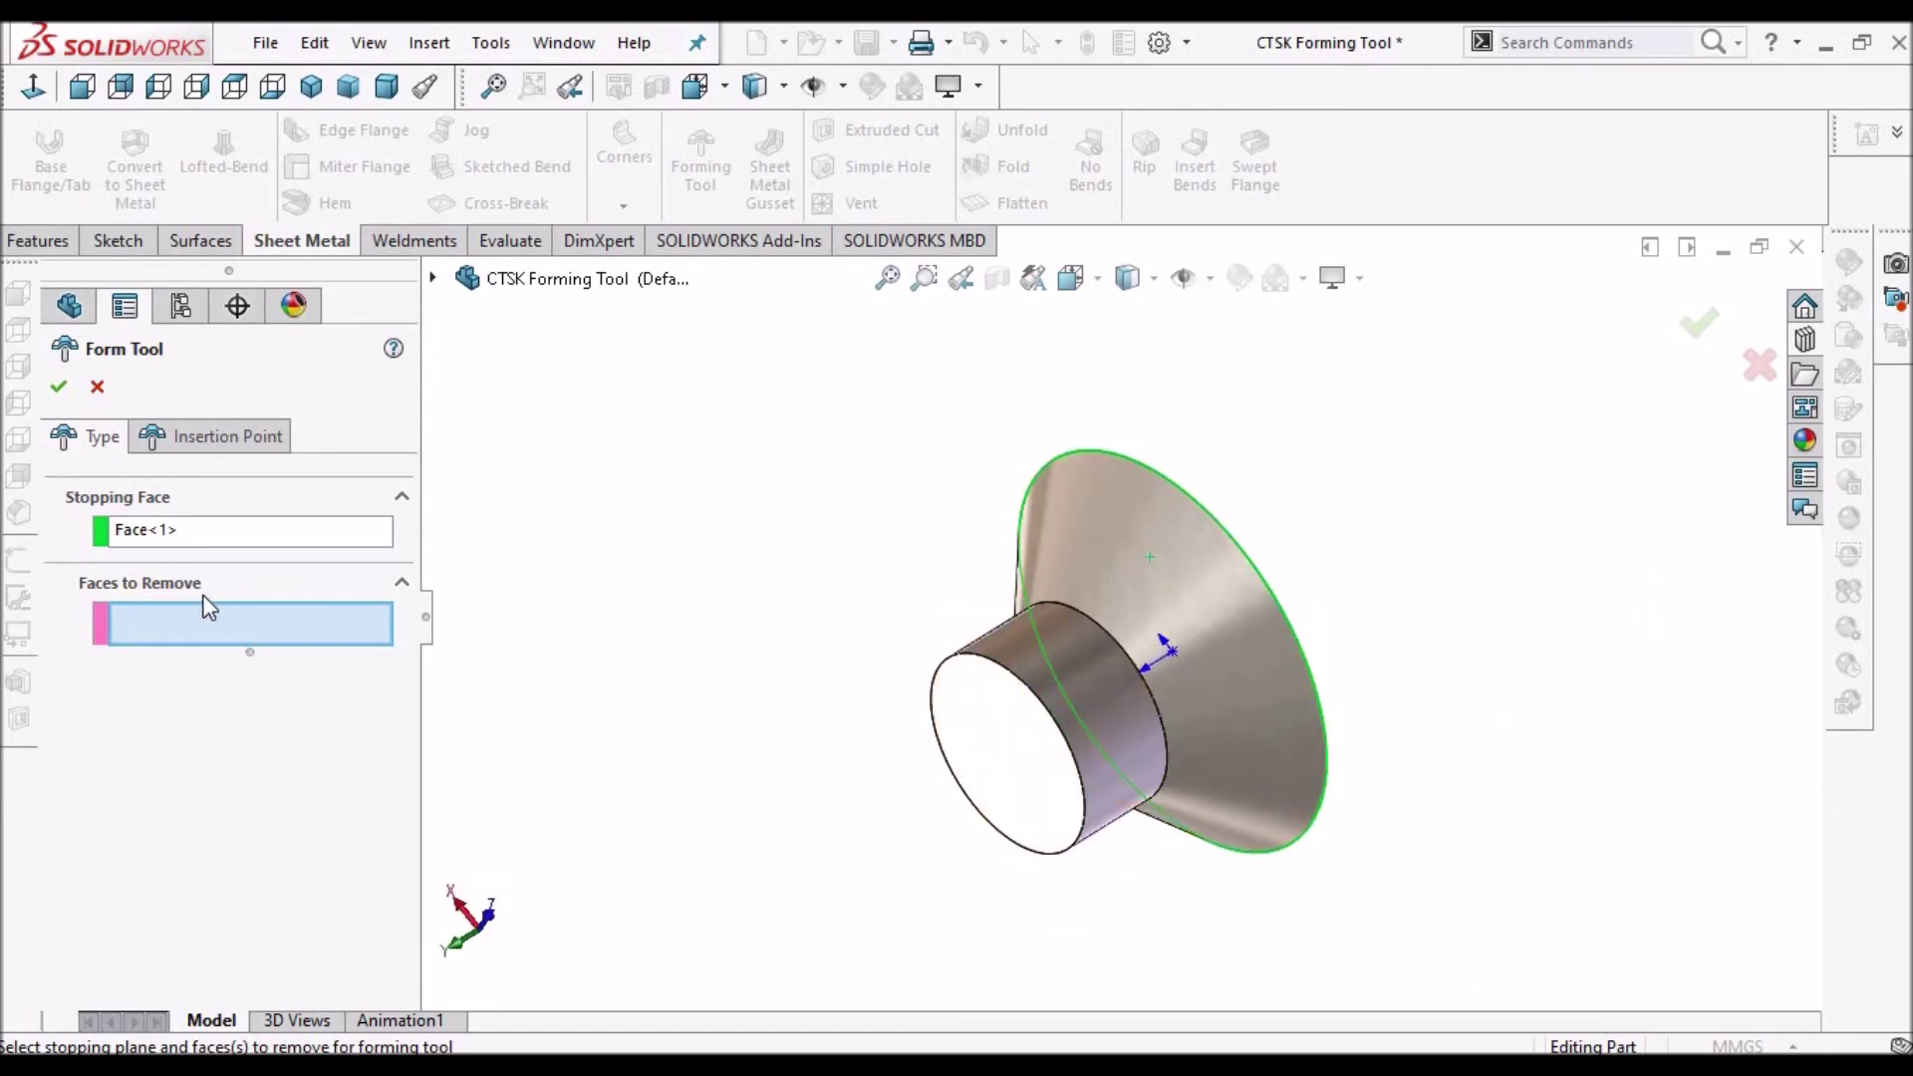
pyautogui.click(1020, 761)
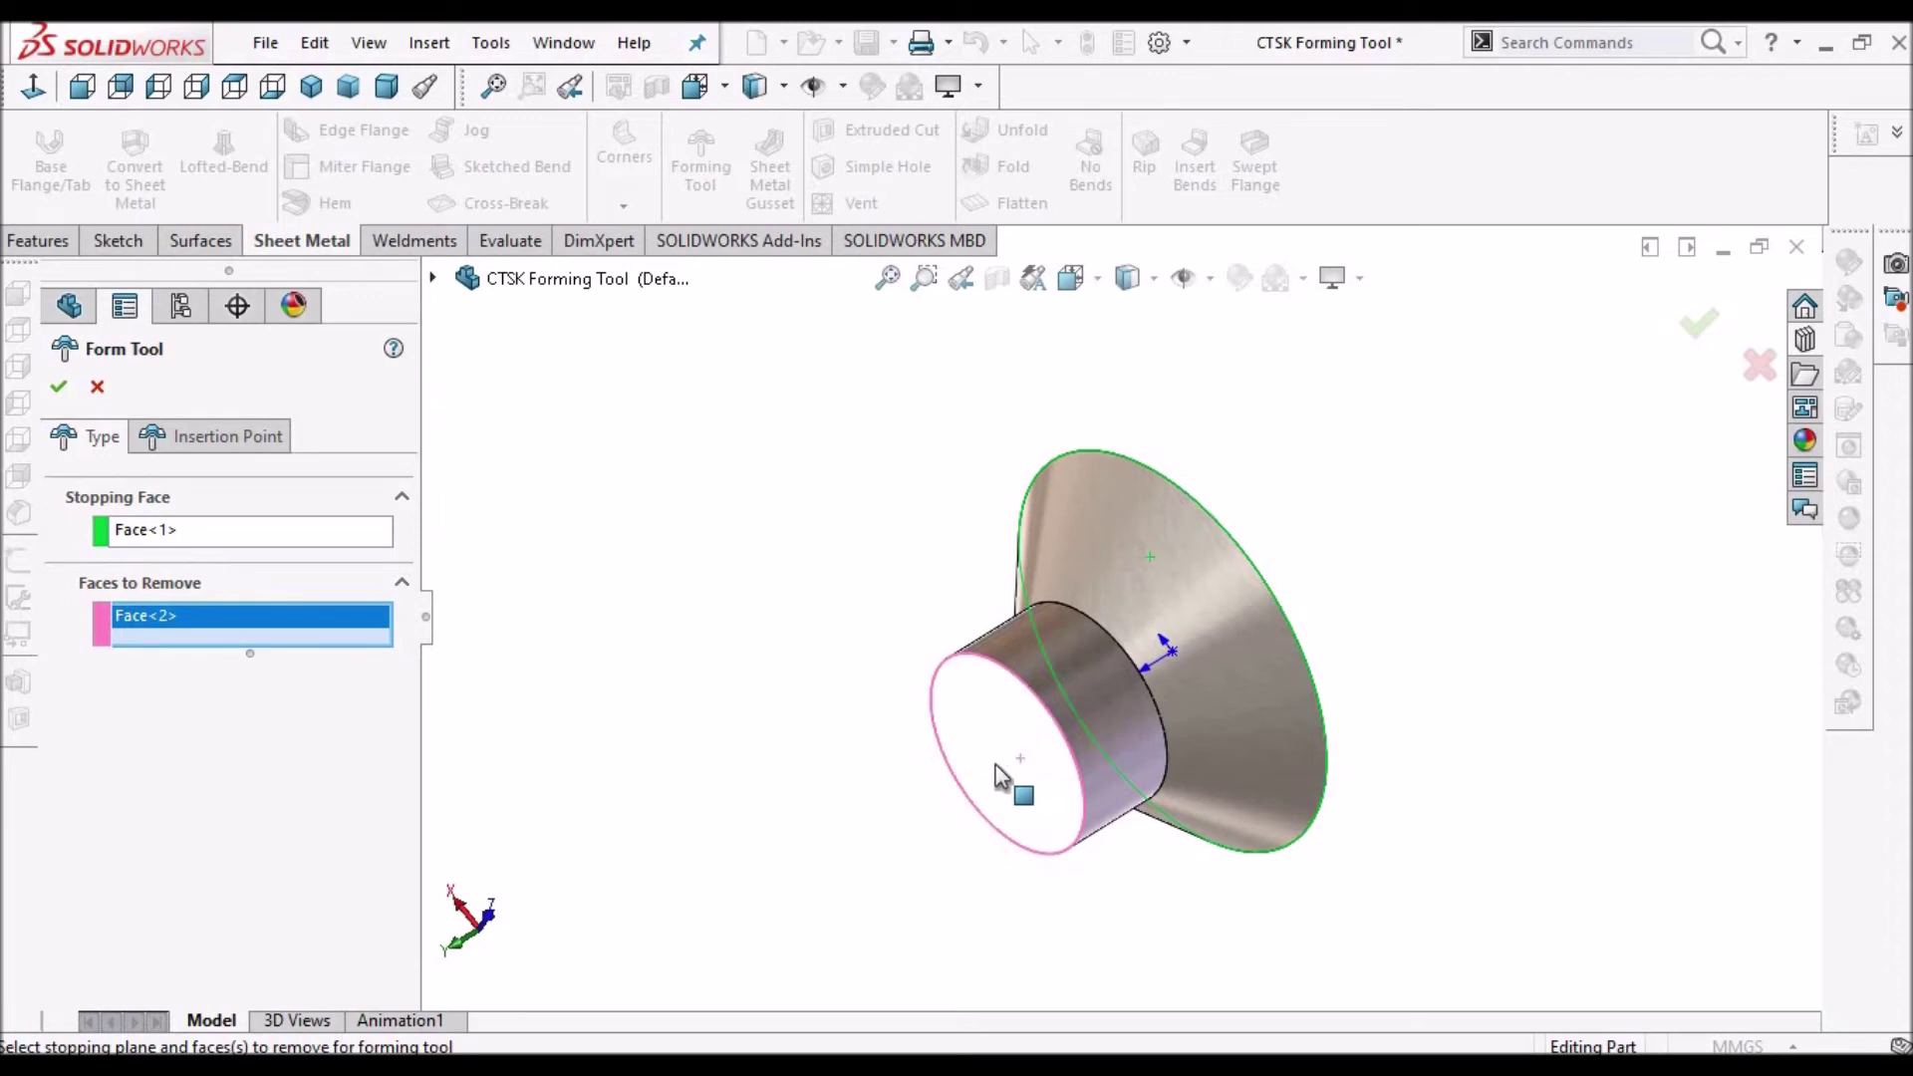
pyautogui.click(58, 387)
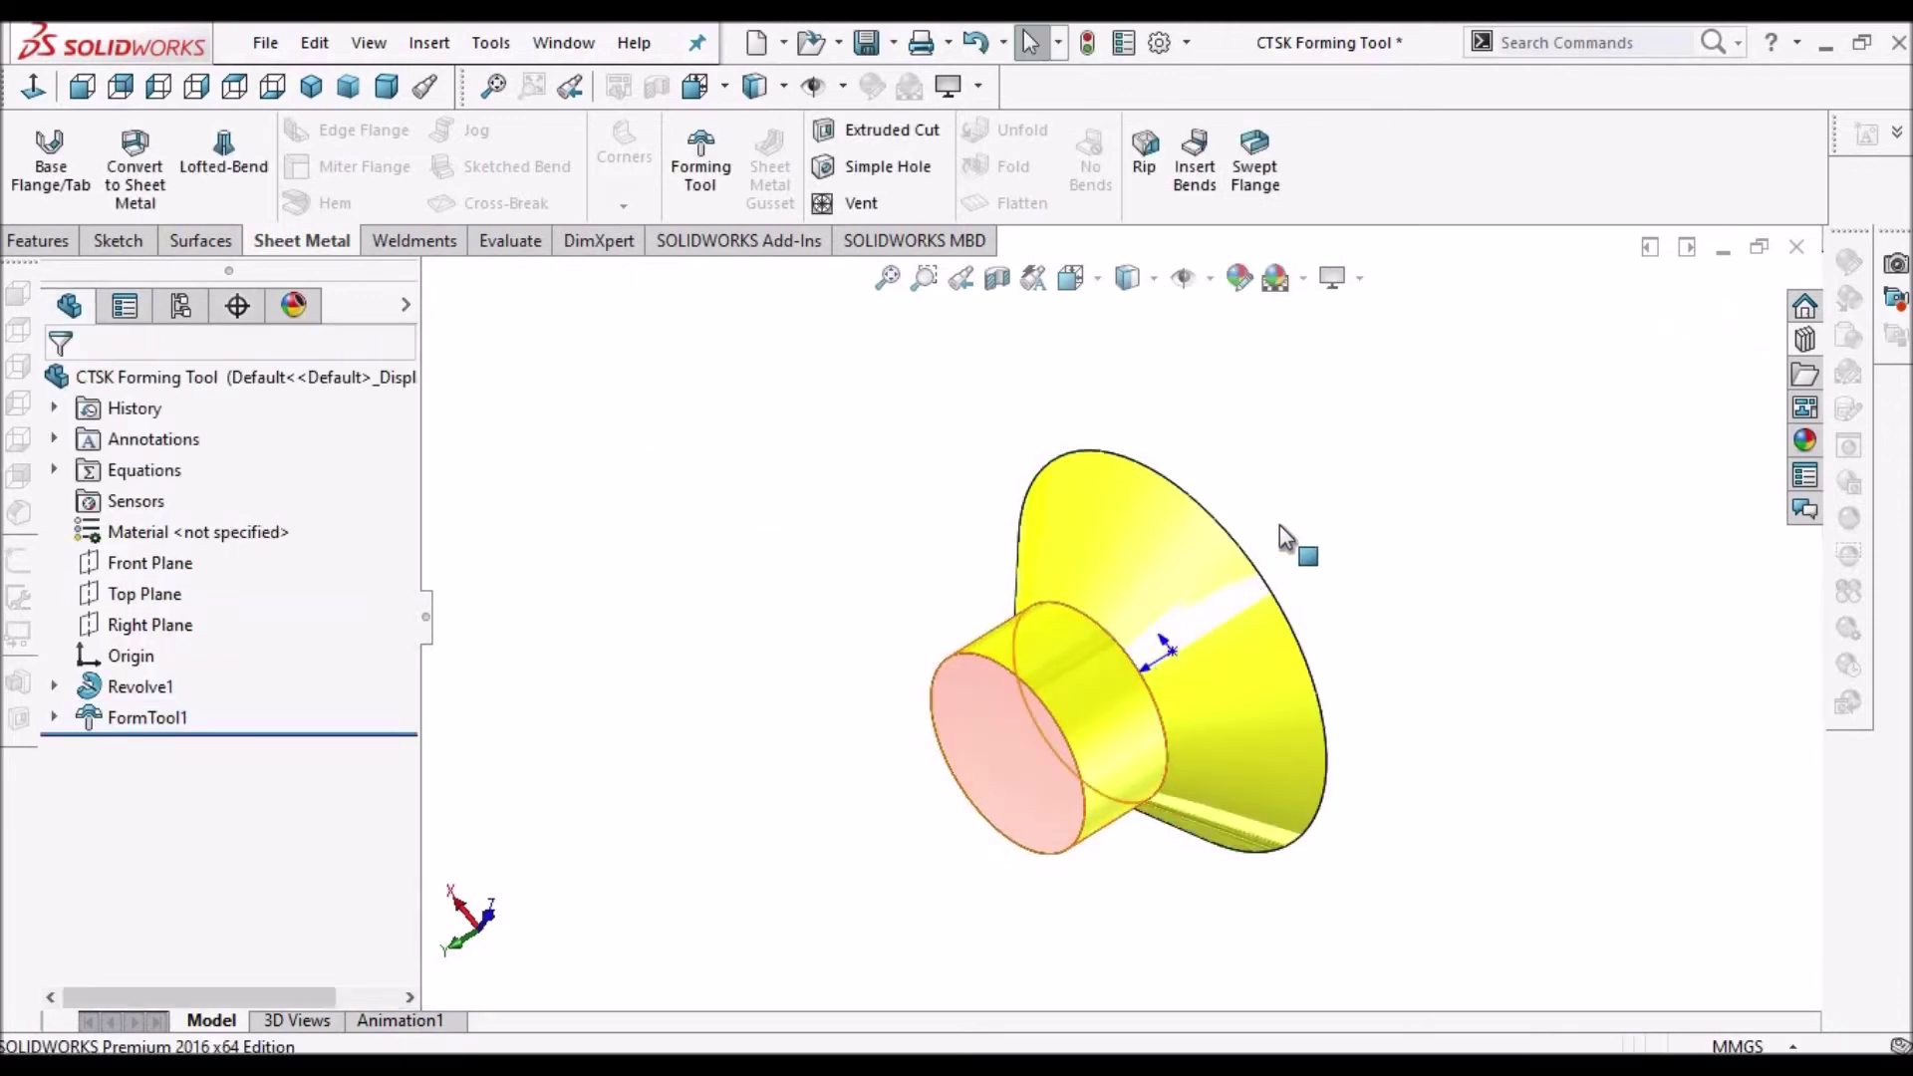
pyautogui.moveTo(1293, 695); pyautogui.dragTo(1235, 538, button='middle')
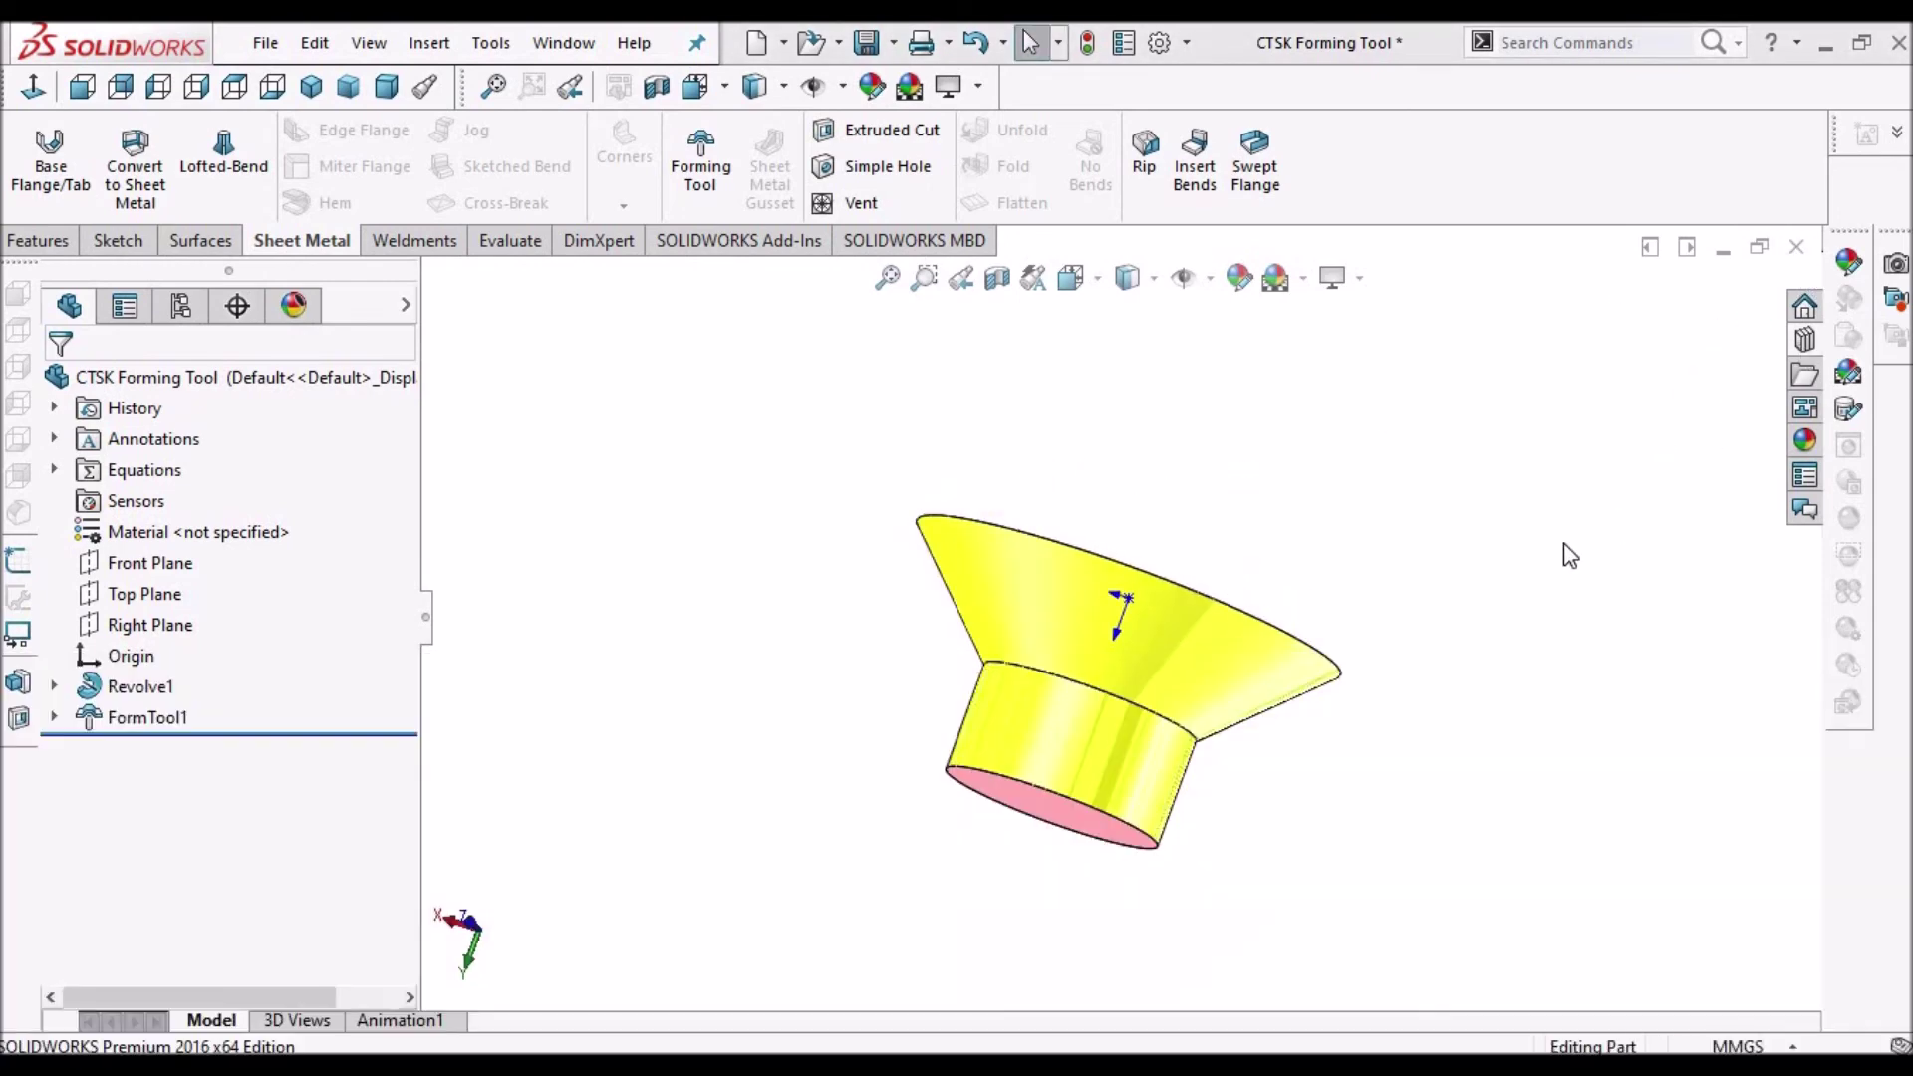
# - Drag the CTSK Forming Tool from the Design Library onto the PUNCH SHEET plate's top face
pyautogui.click(1805, 339)
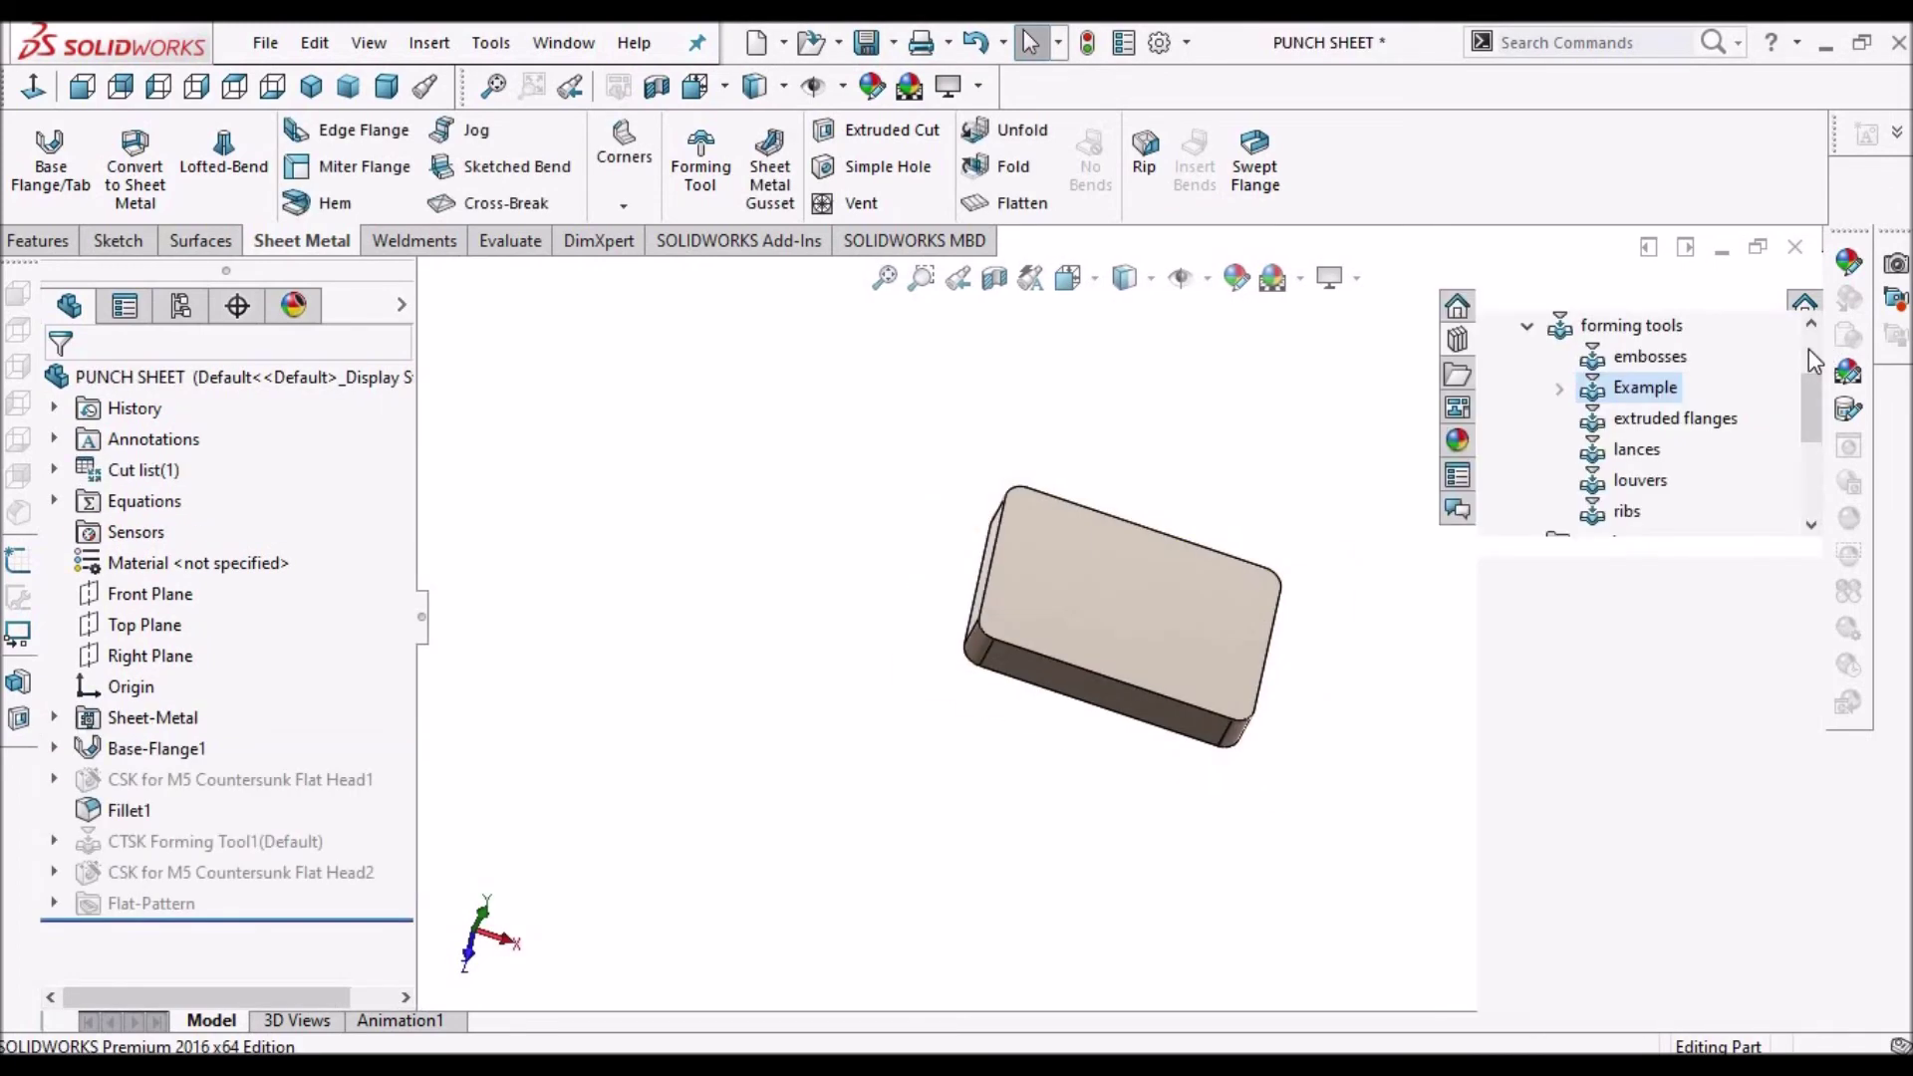
pyautogui.moveTo(1601, 618); pyautogui.dragTo(1292, 617)
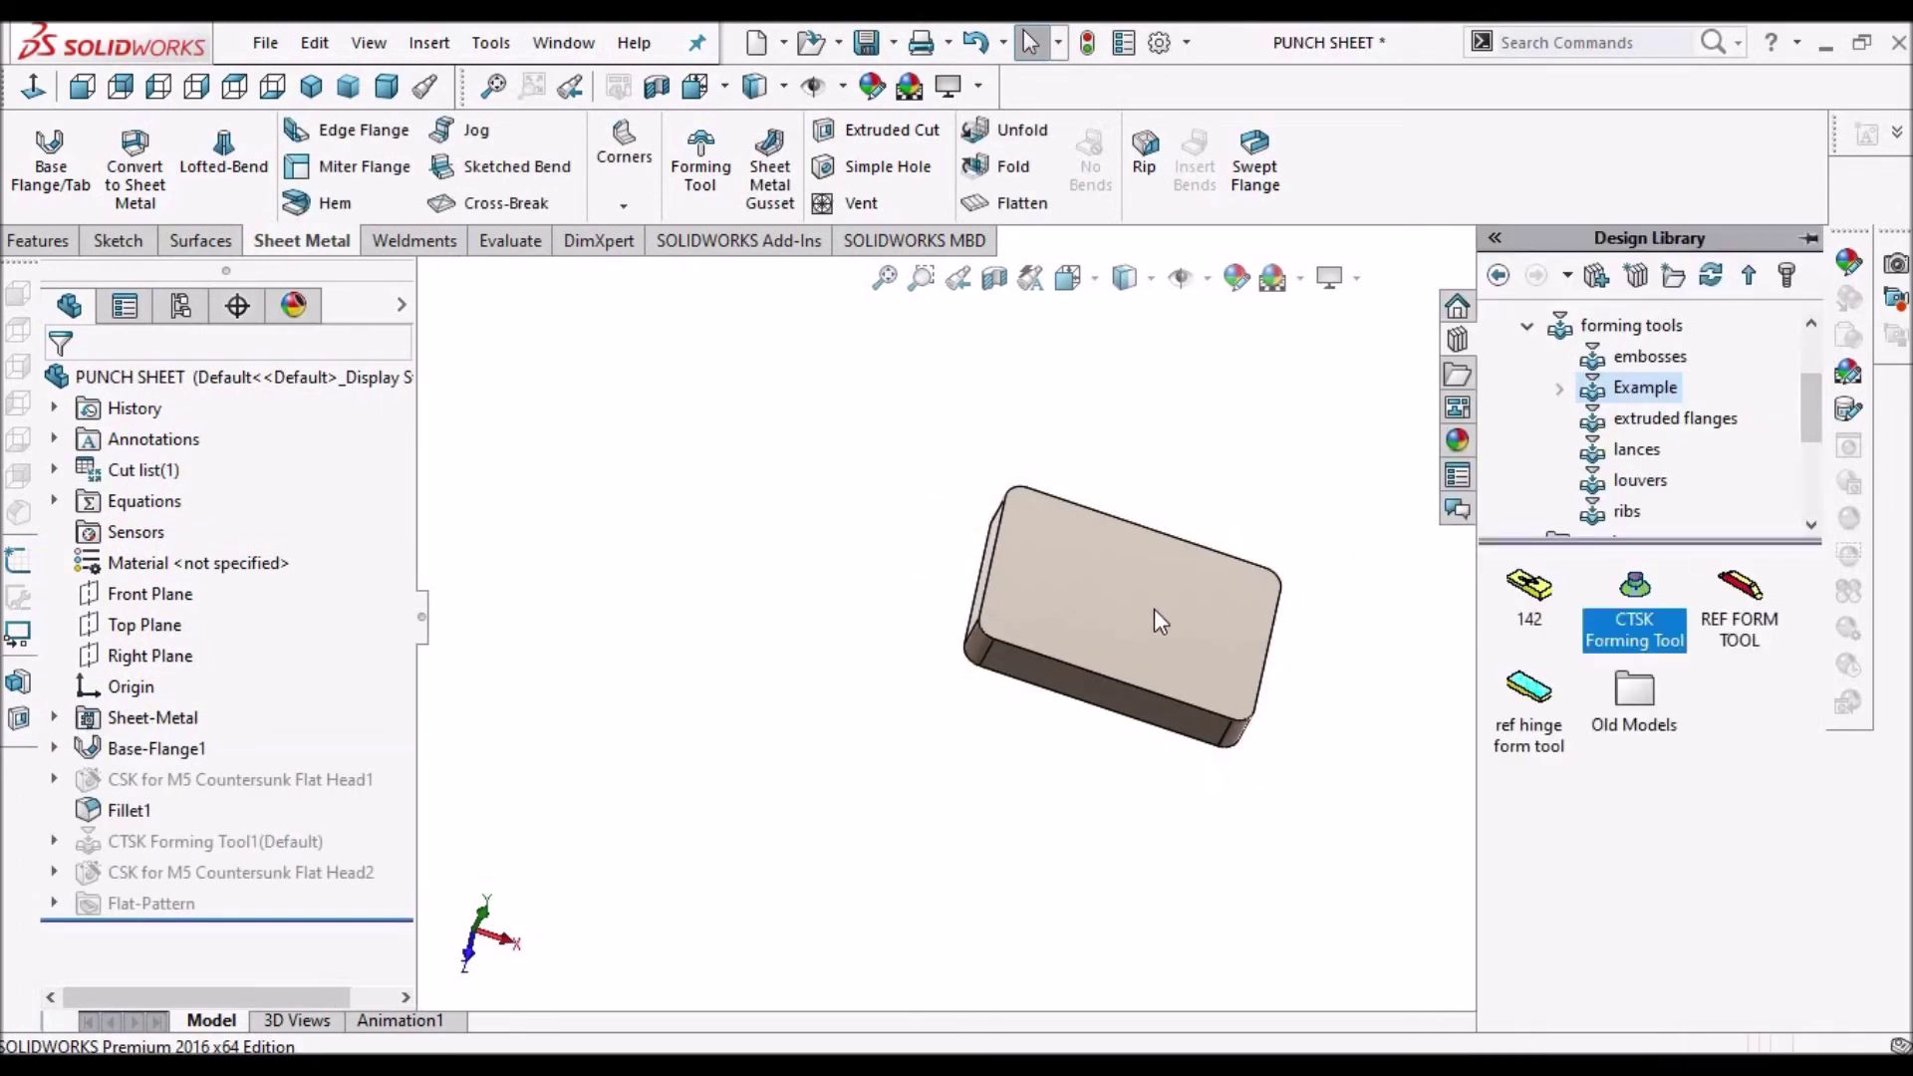
pyautogui.moveTo(1155, 610); pyautogui.dragTo(1128, 611)
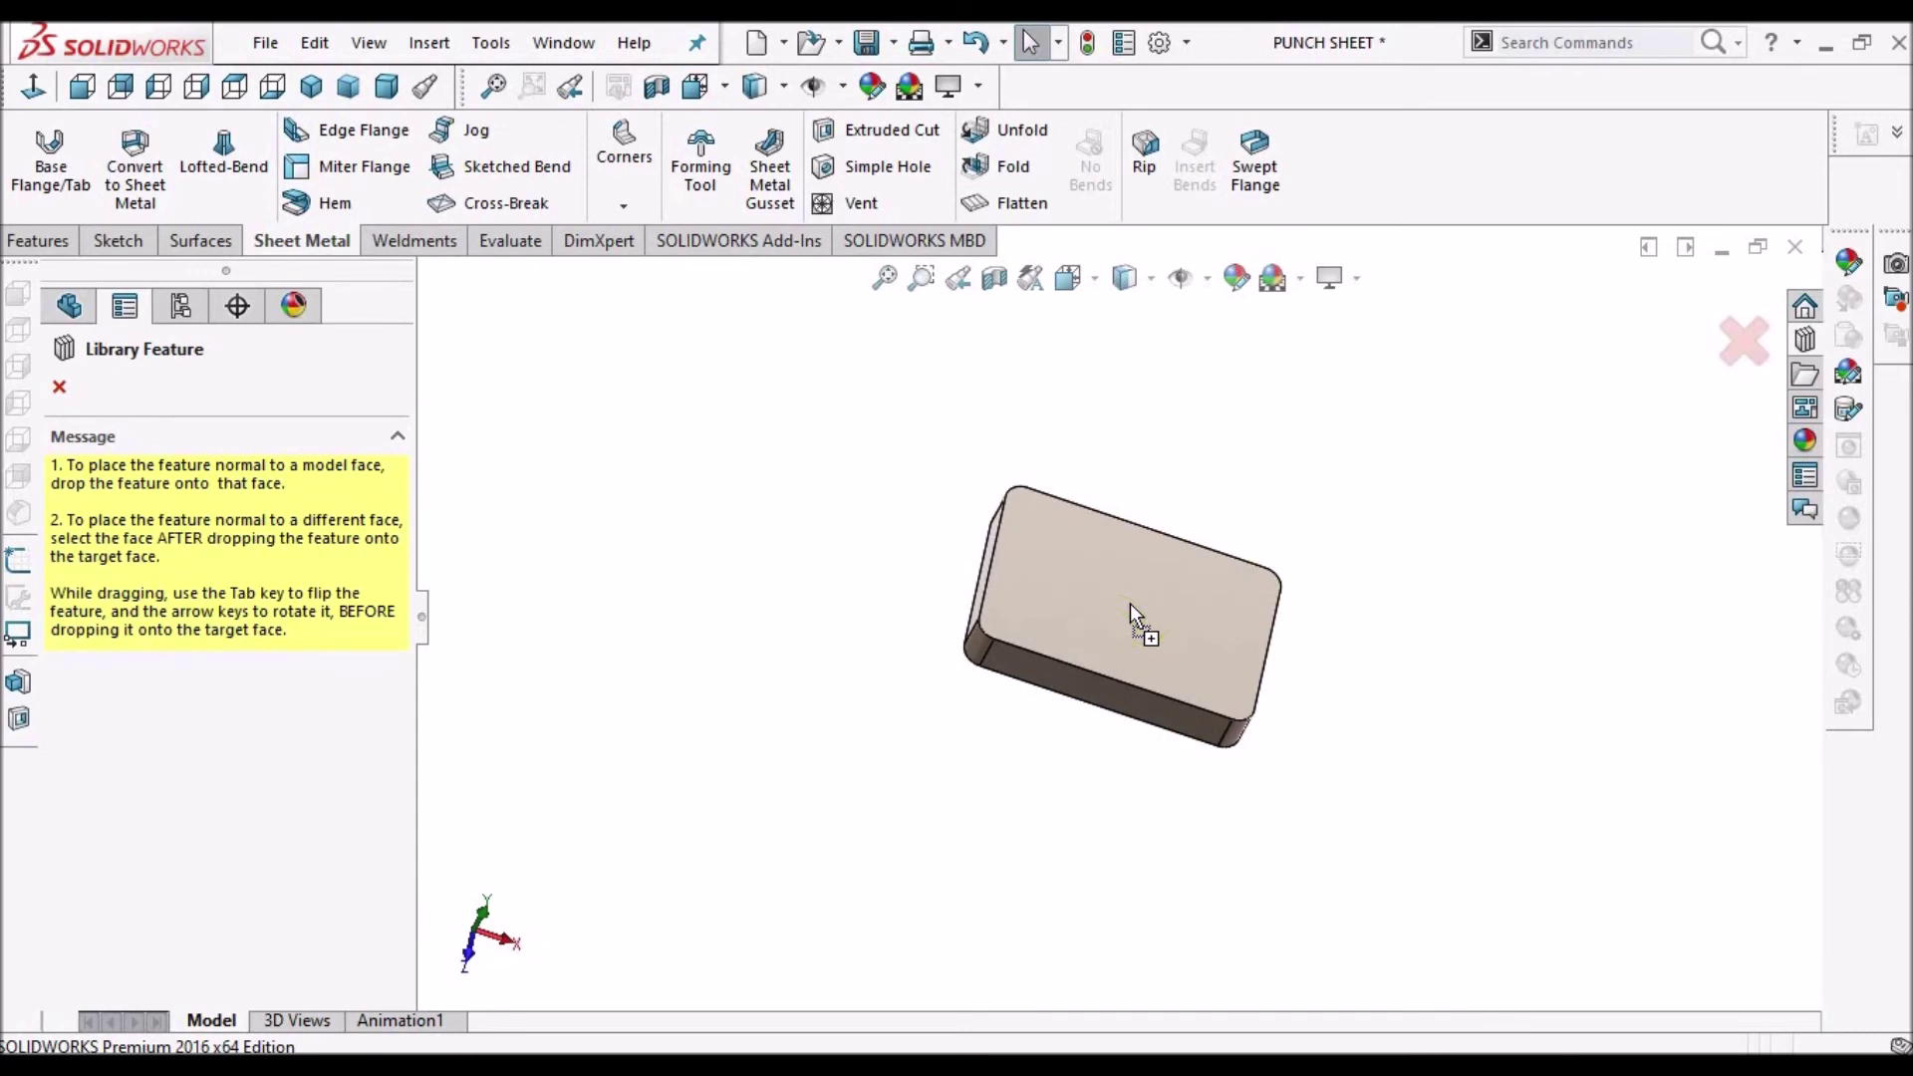
pyautogui.moveTo(1130, 601); pyautogui.dragTo(1129, 602)
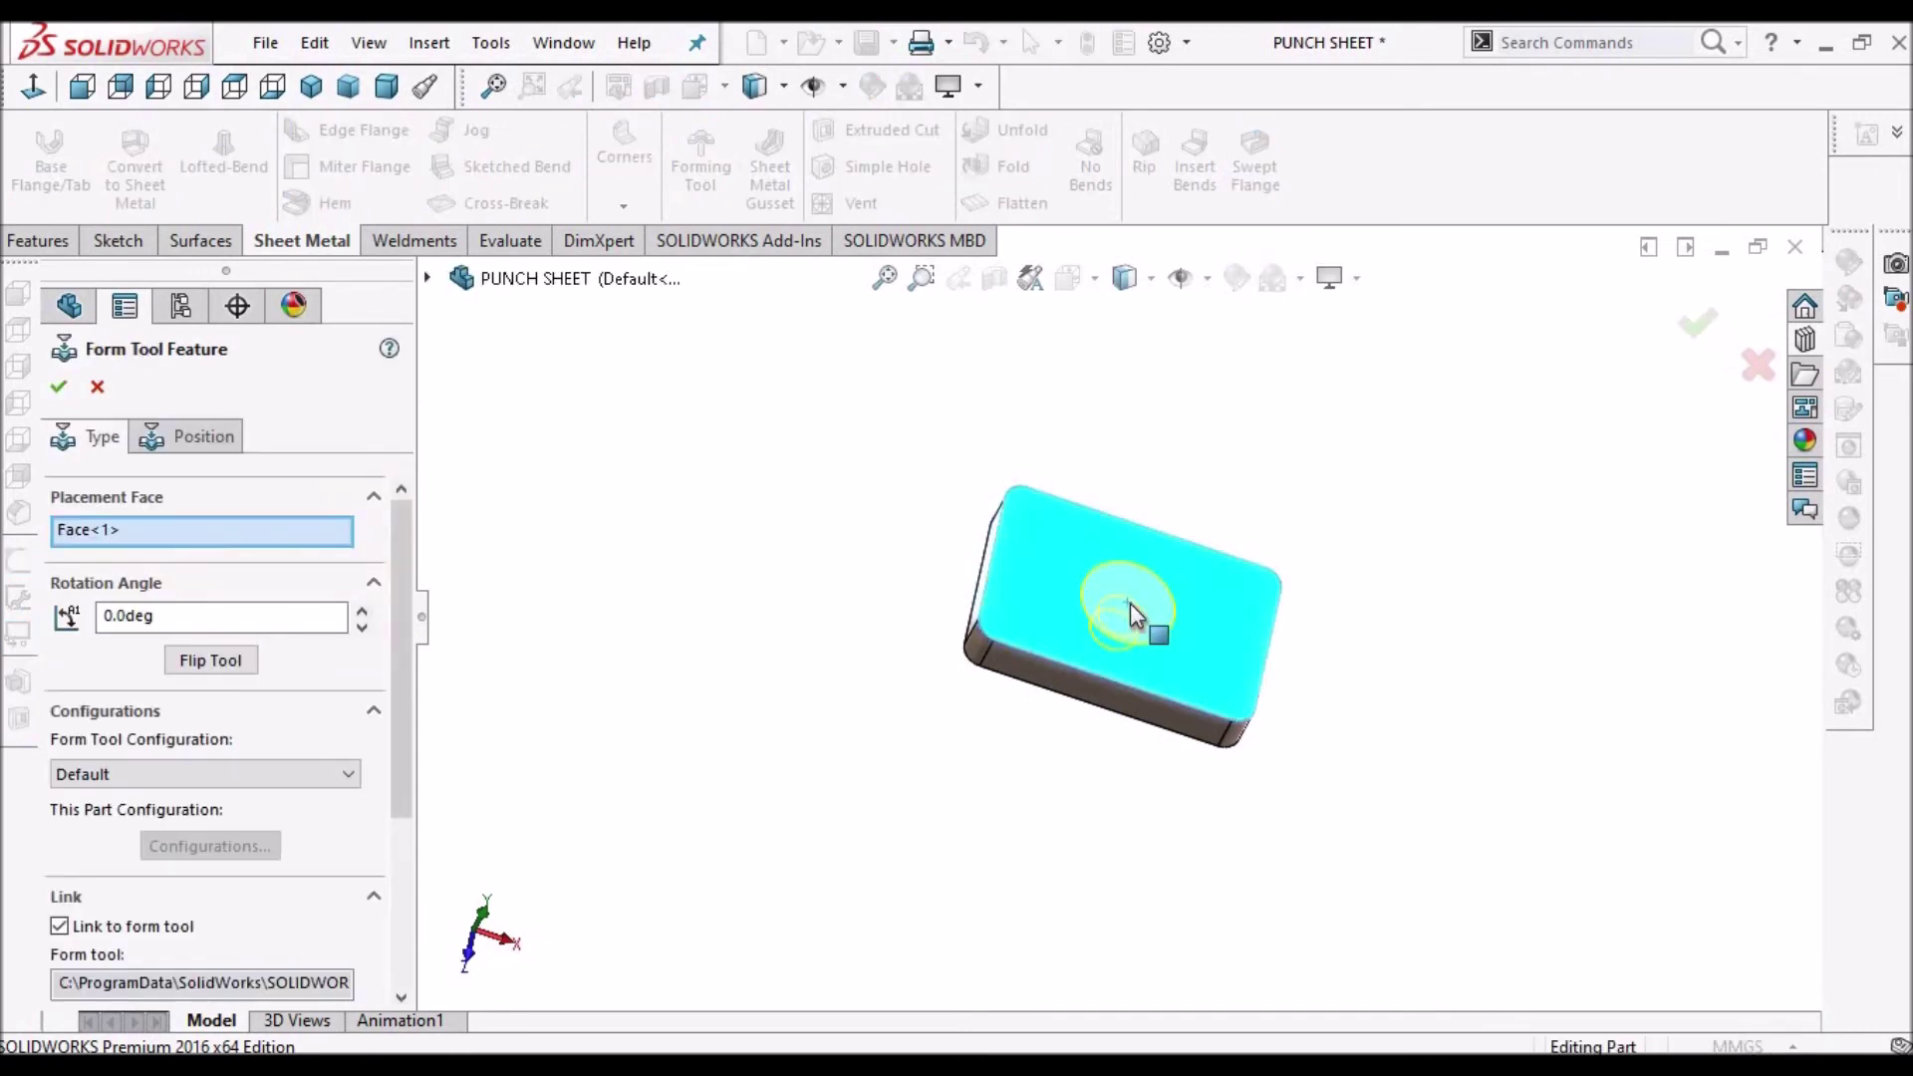
# - Position the countersink tool's centre at the origin with 0.0deg rotation, viewed from the top
pyautogui.click(200, 441)
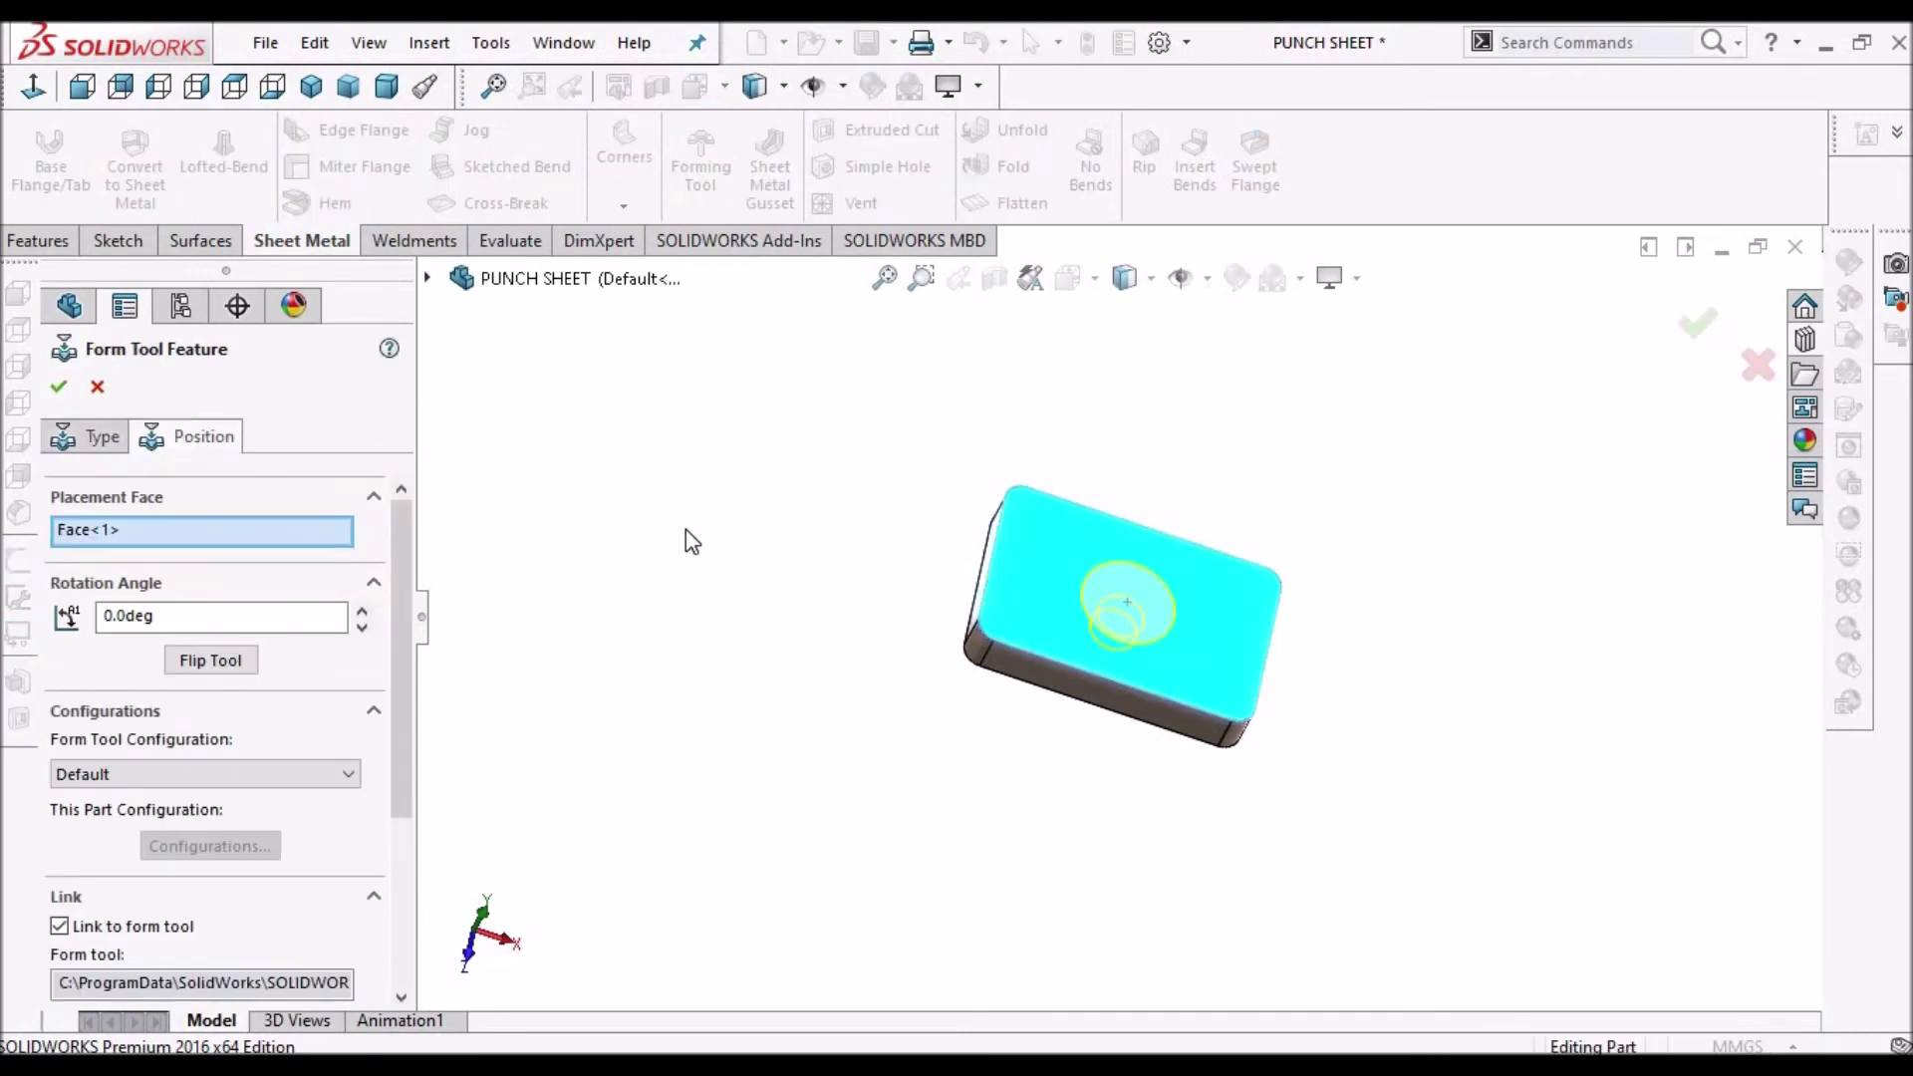
pyautogui.rightClick(709, 478)
pyautogui.click(767, 500)
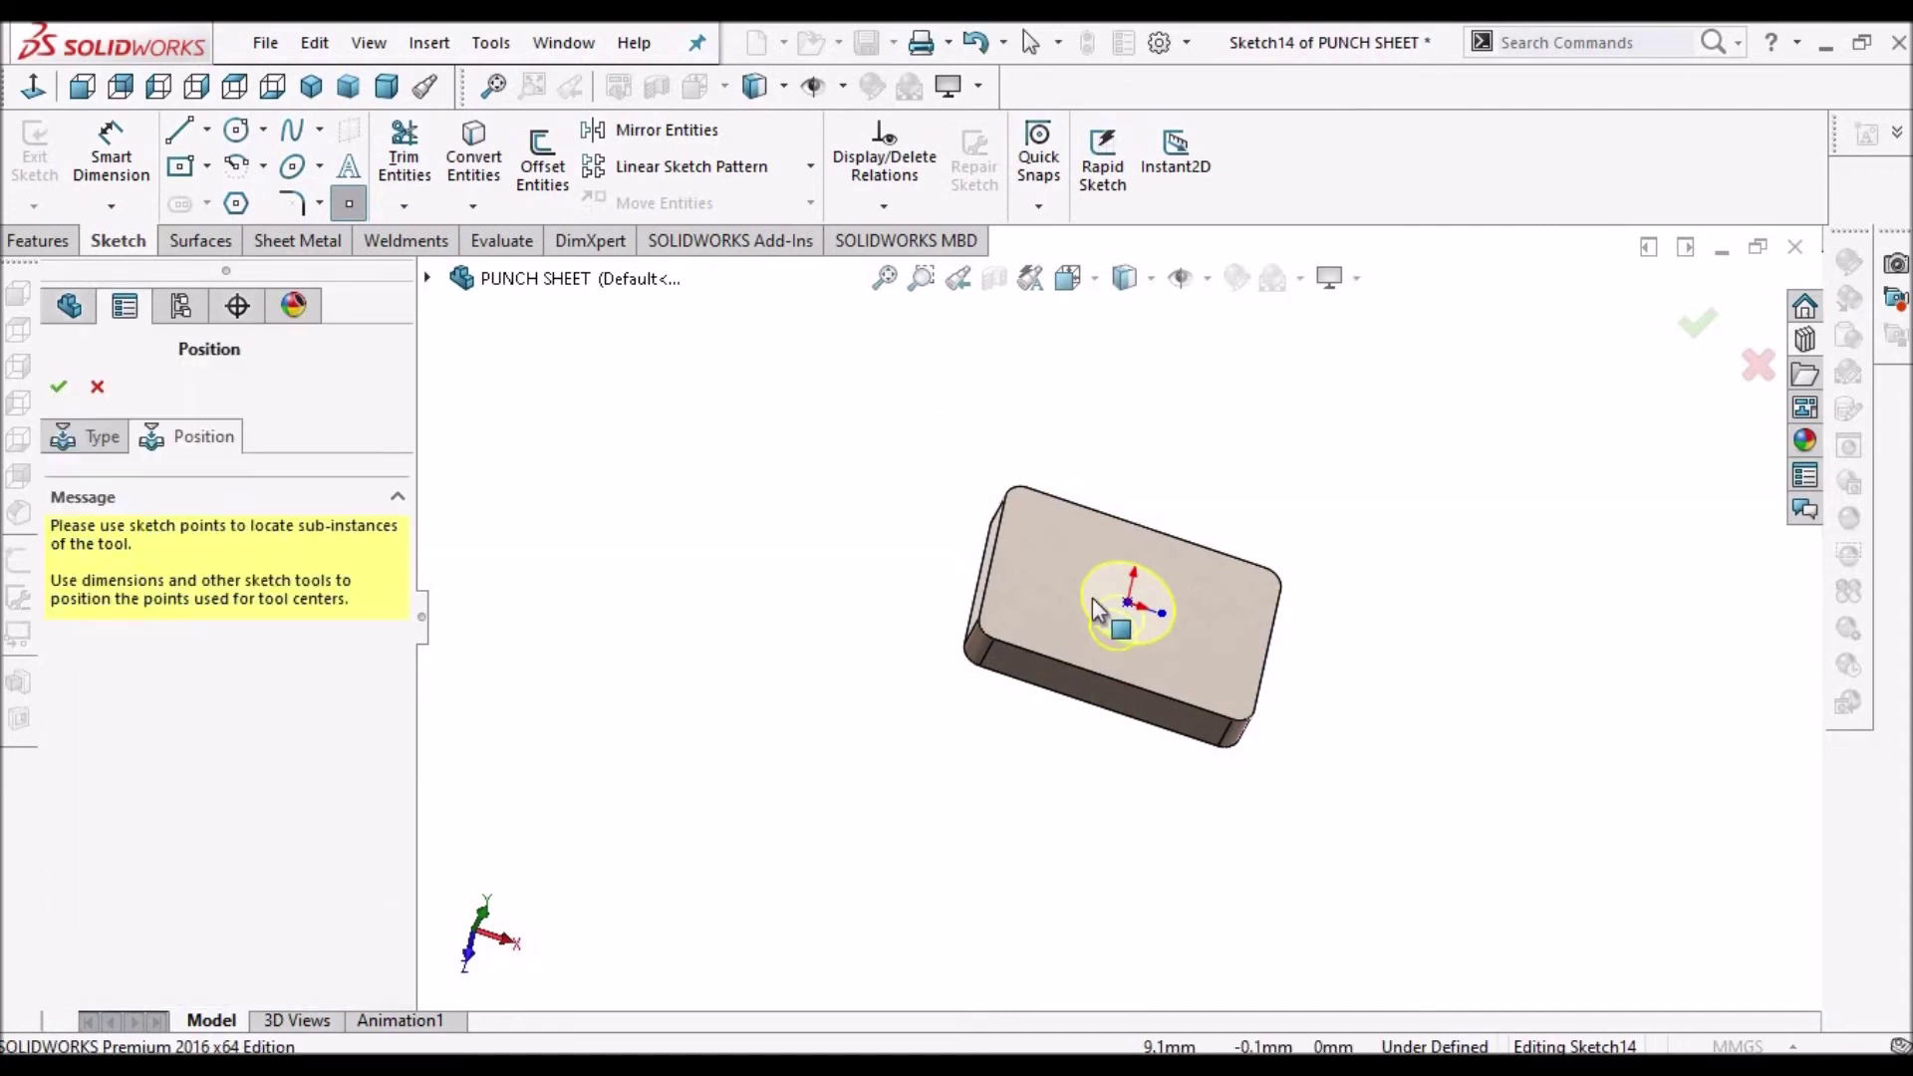
pyautogui.scroll(-5, 1106, 598)
pyautogui.scroll(-3, 960, 572)
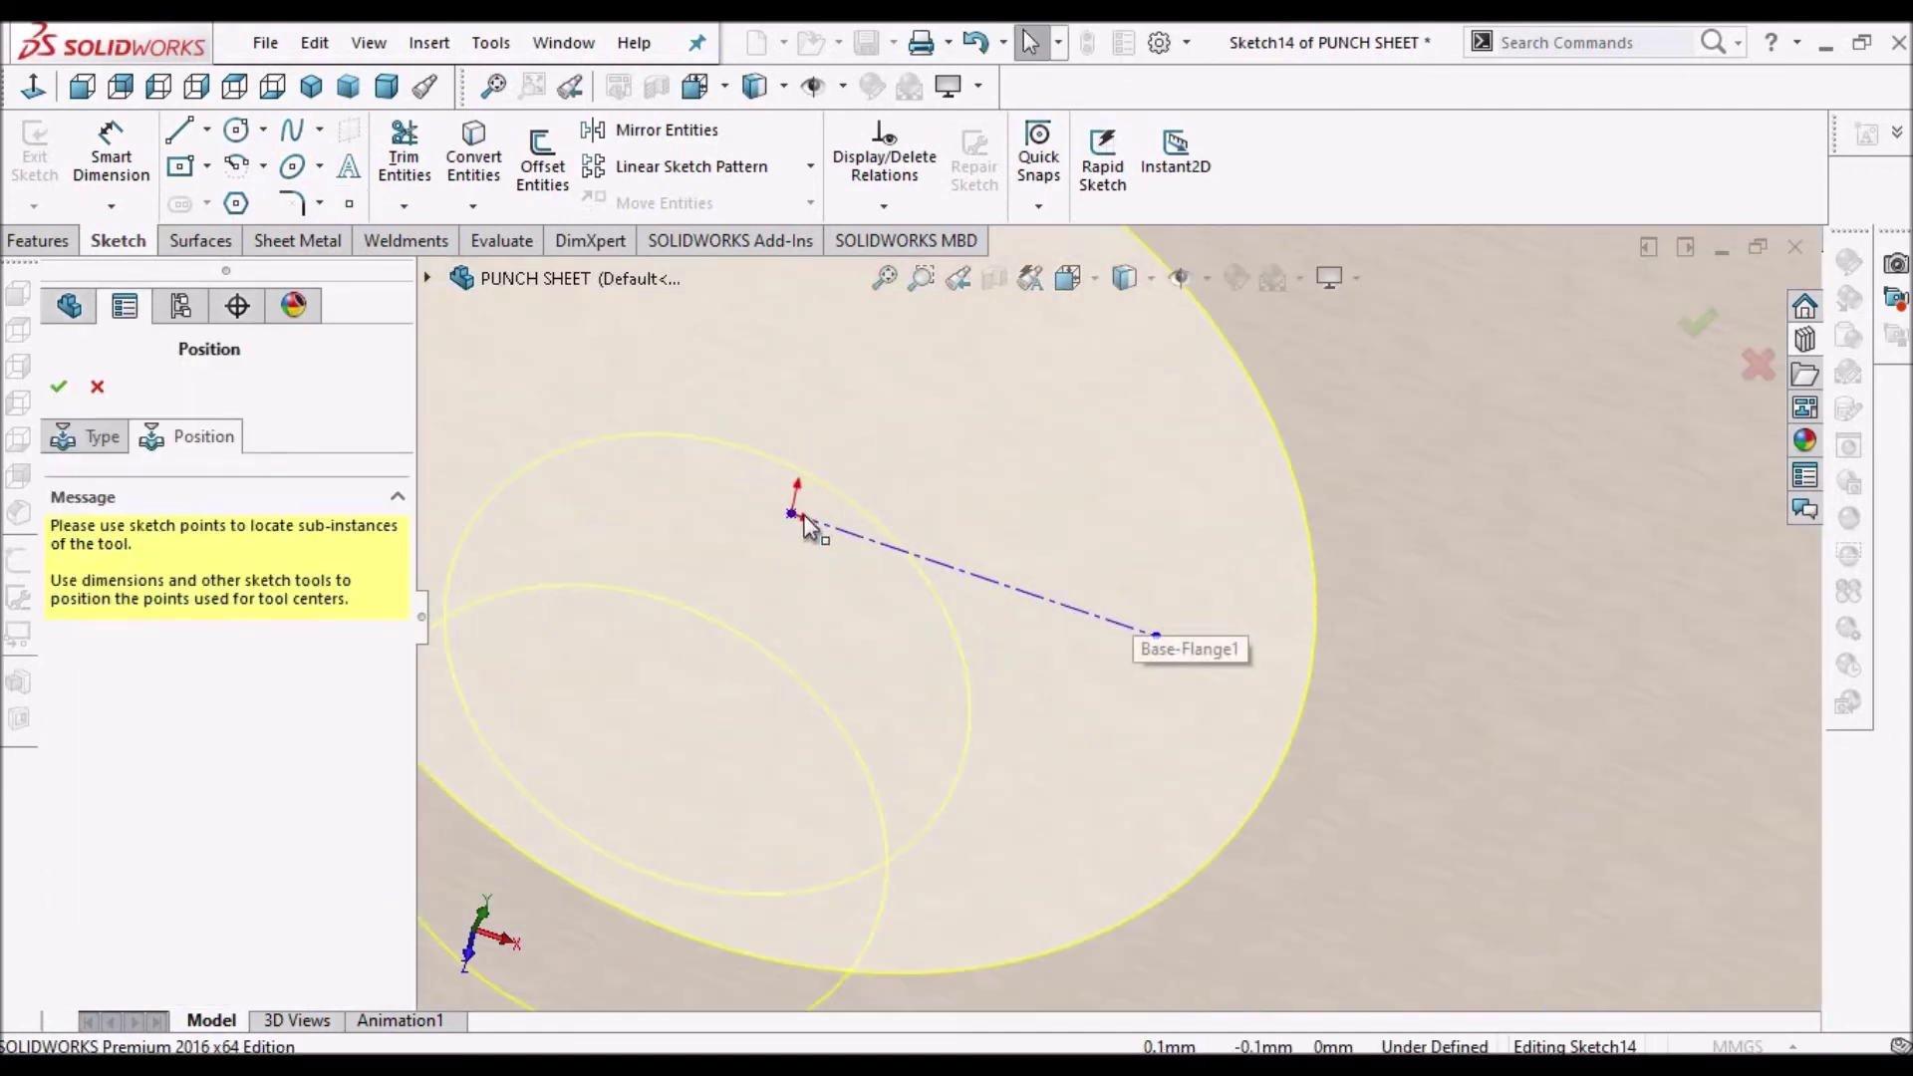
pyautogui.scroll(5, 1116, 601)
pyautogui.click(33, 87)
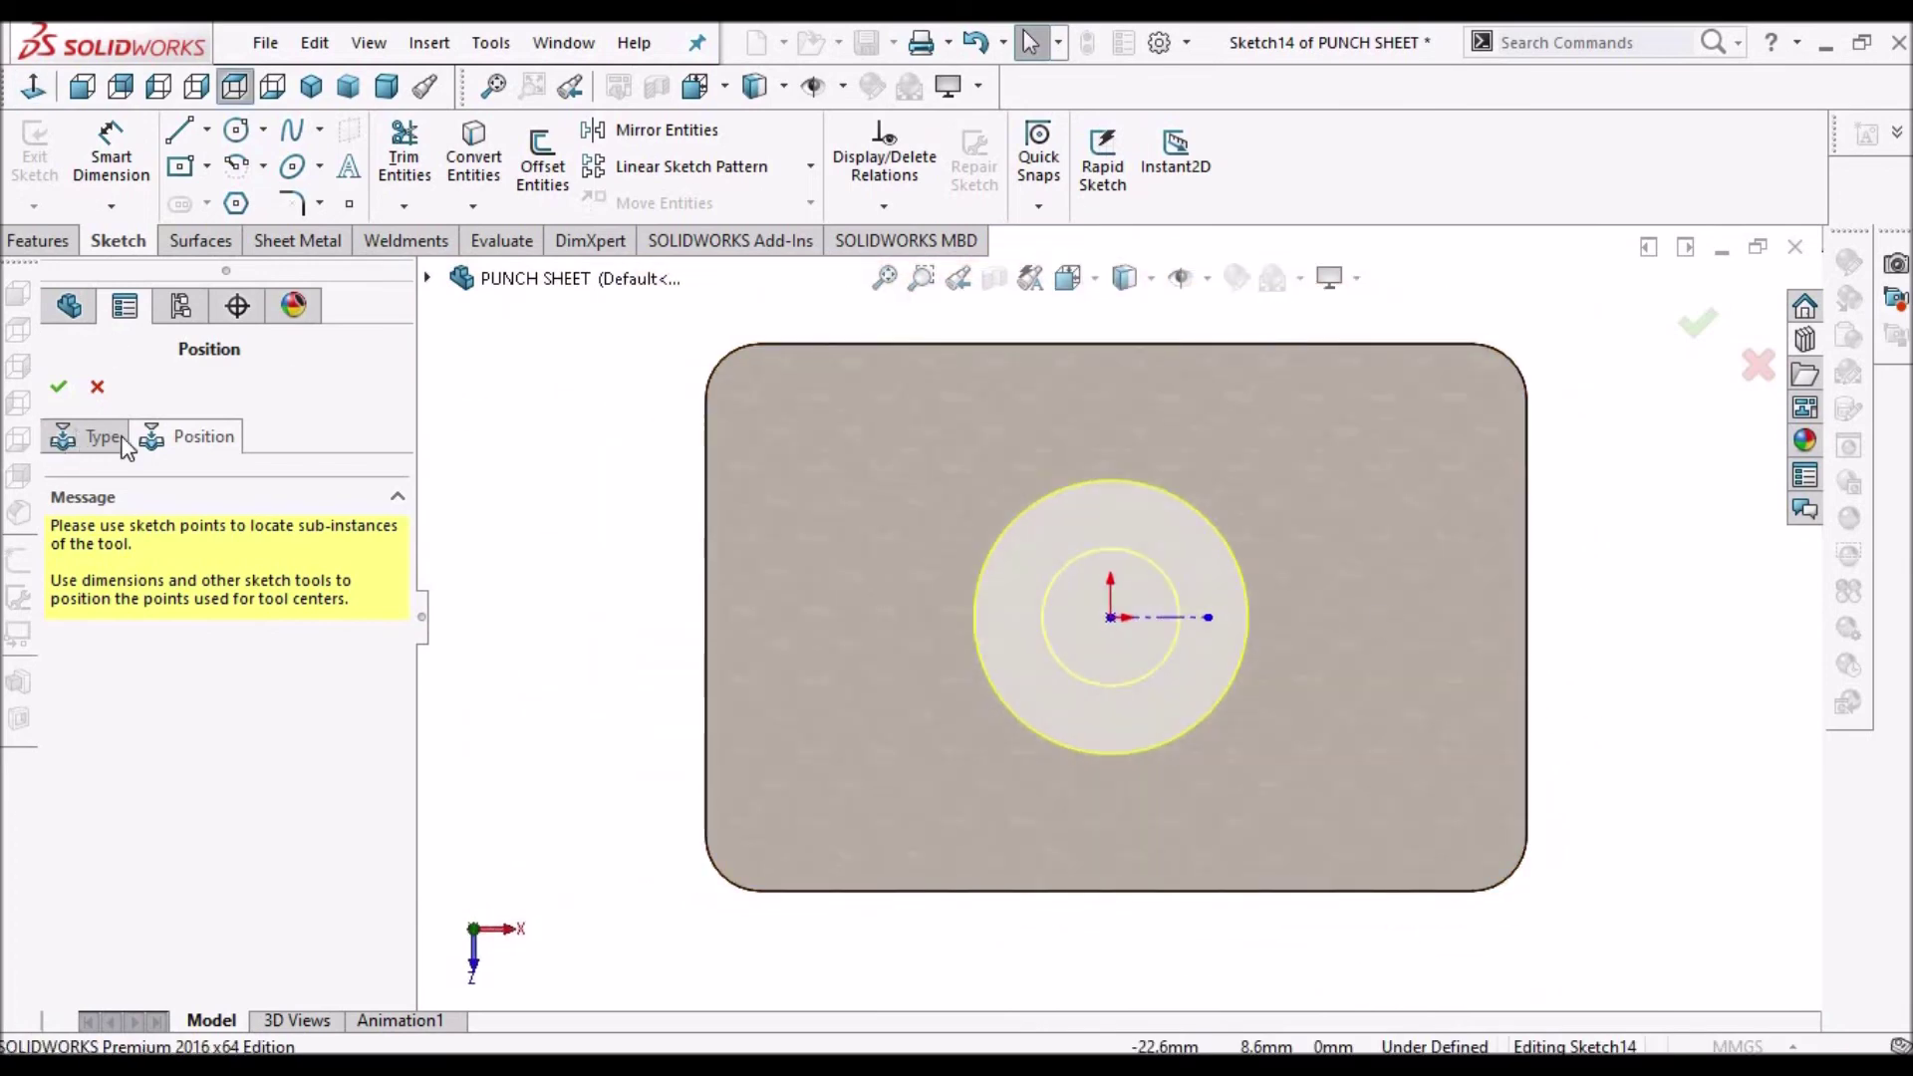
pyautogui.click(75, 439)
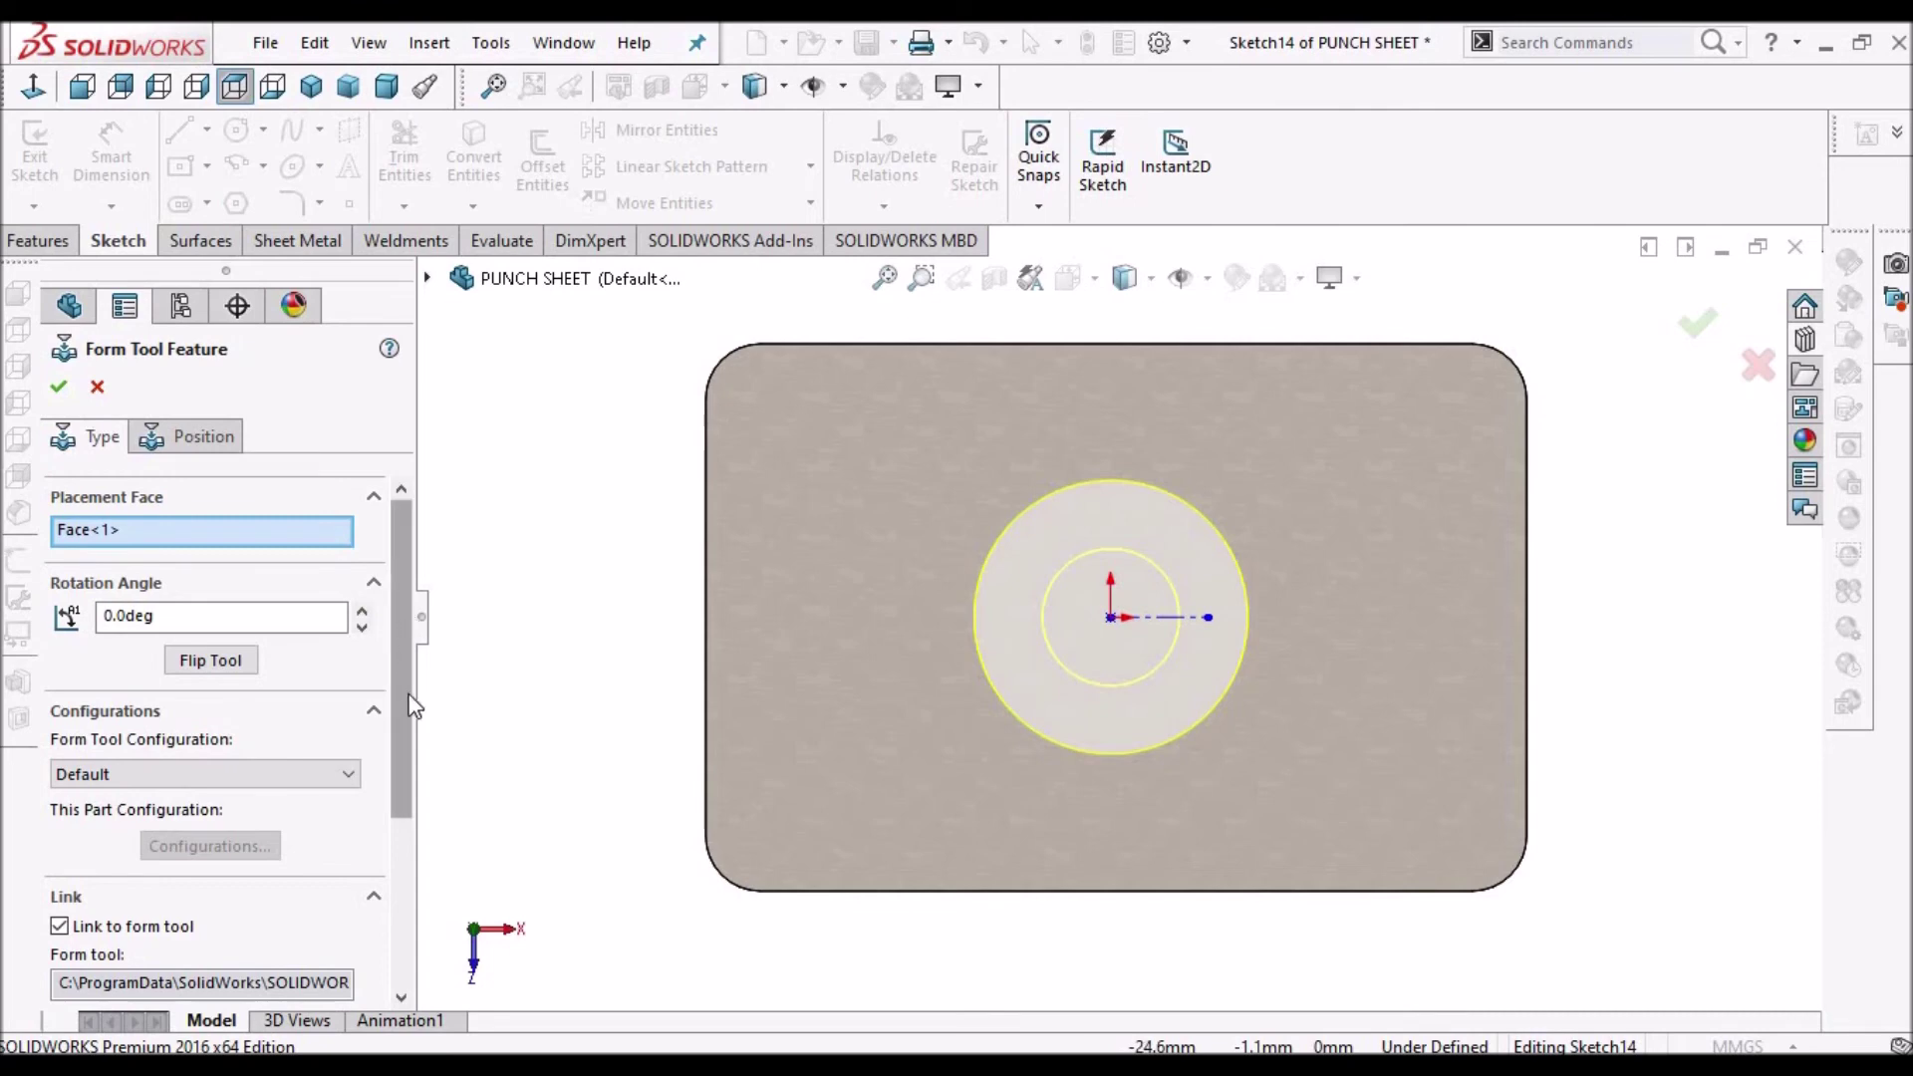
pyautogui.scroll(-2, 402, 606)
pyautogui.moveTo(1227, 369)
pyautogui.mouseDown(button='middle')
pyautogui.moveTo(1235, 250)
pyautogui.moveTo(1202, 595)
pyautogui.moveTo(1162, 461)
pyautogui.moveTo(1187, 427)
pyautogui.moveTo(1167, 554)
pyautogui.moveTo(1136, 546)
pyautogui.mouseUp(button='middle')
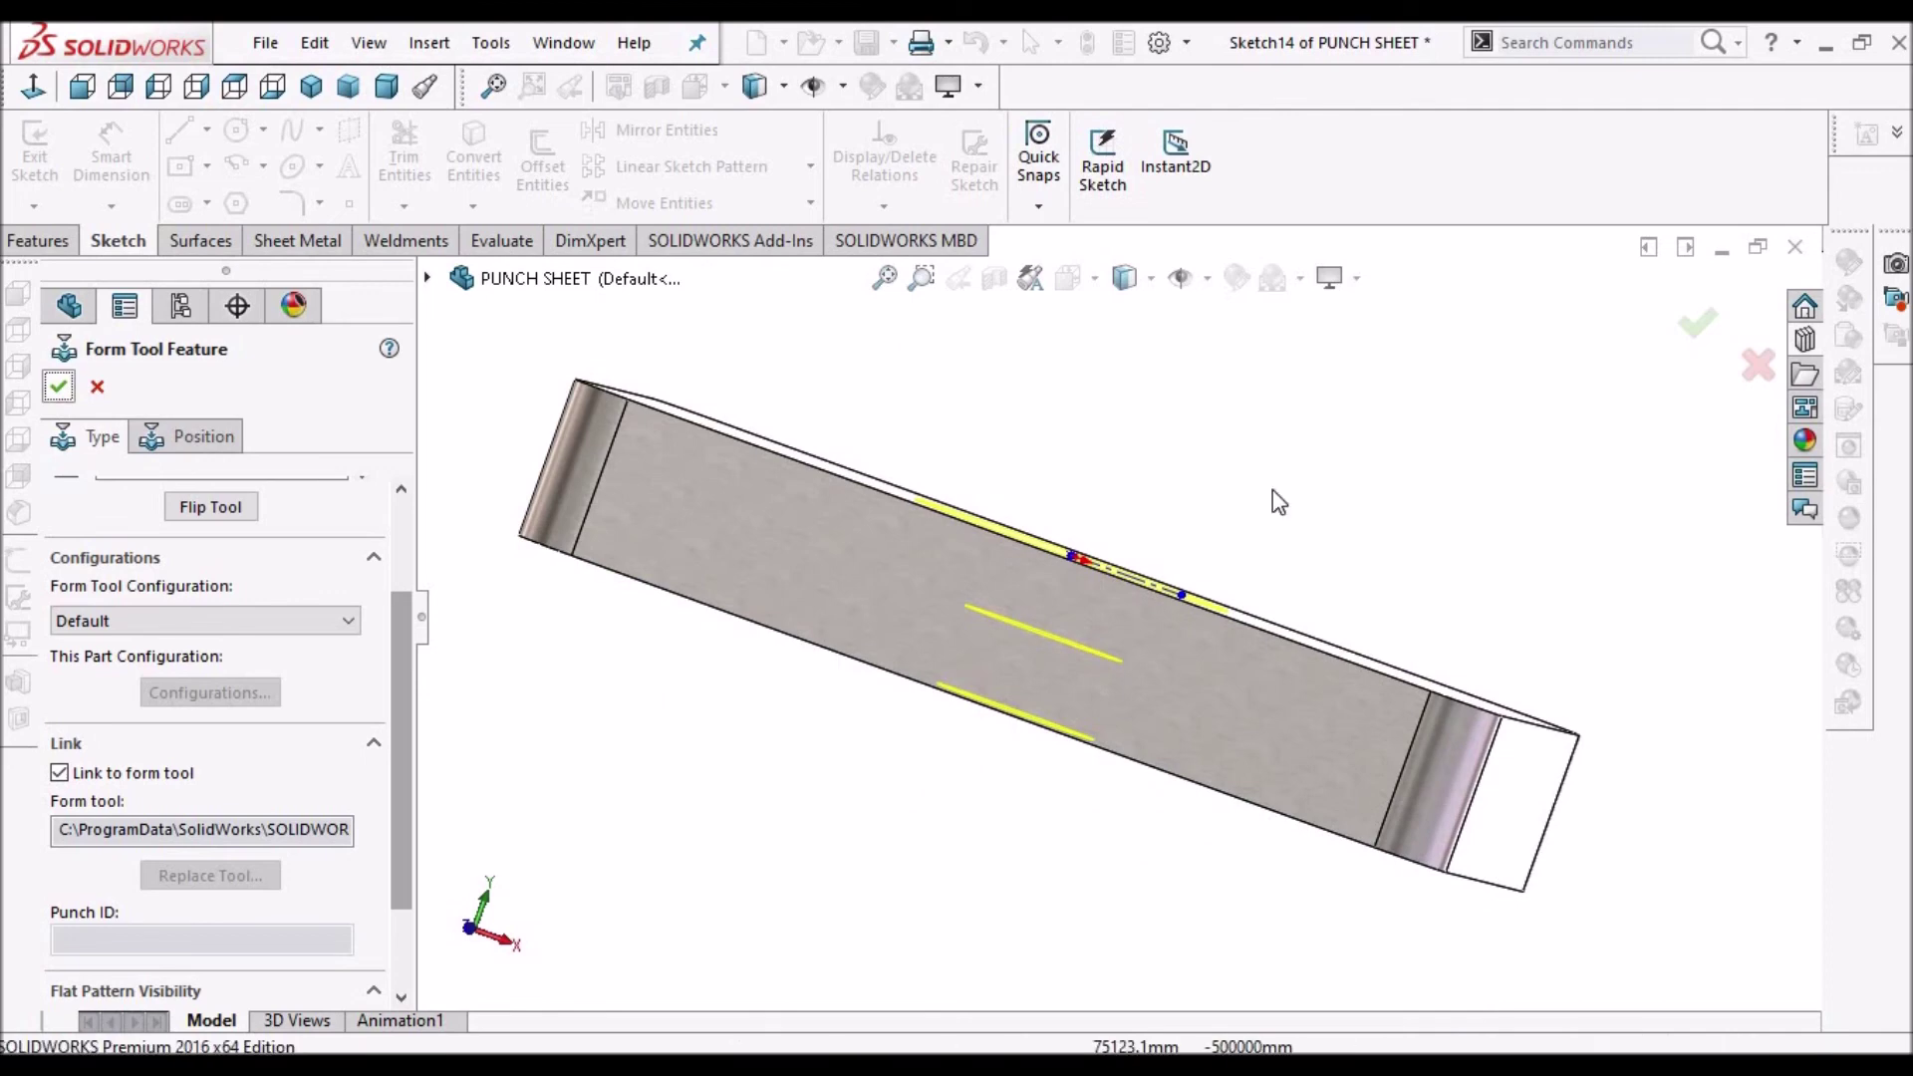
# - Apply CTSK Forming Tool2 and inspect the countersunk hole in a Front Plane section view
pyautogui.press('Return')
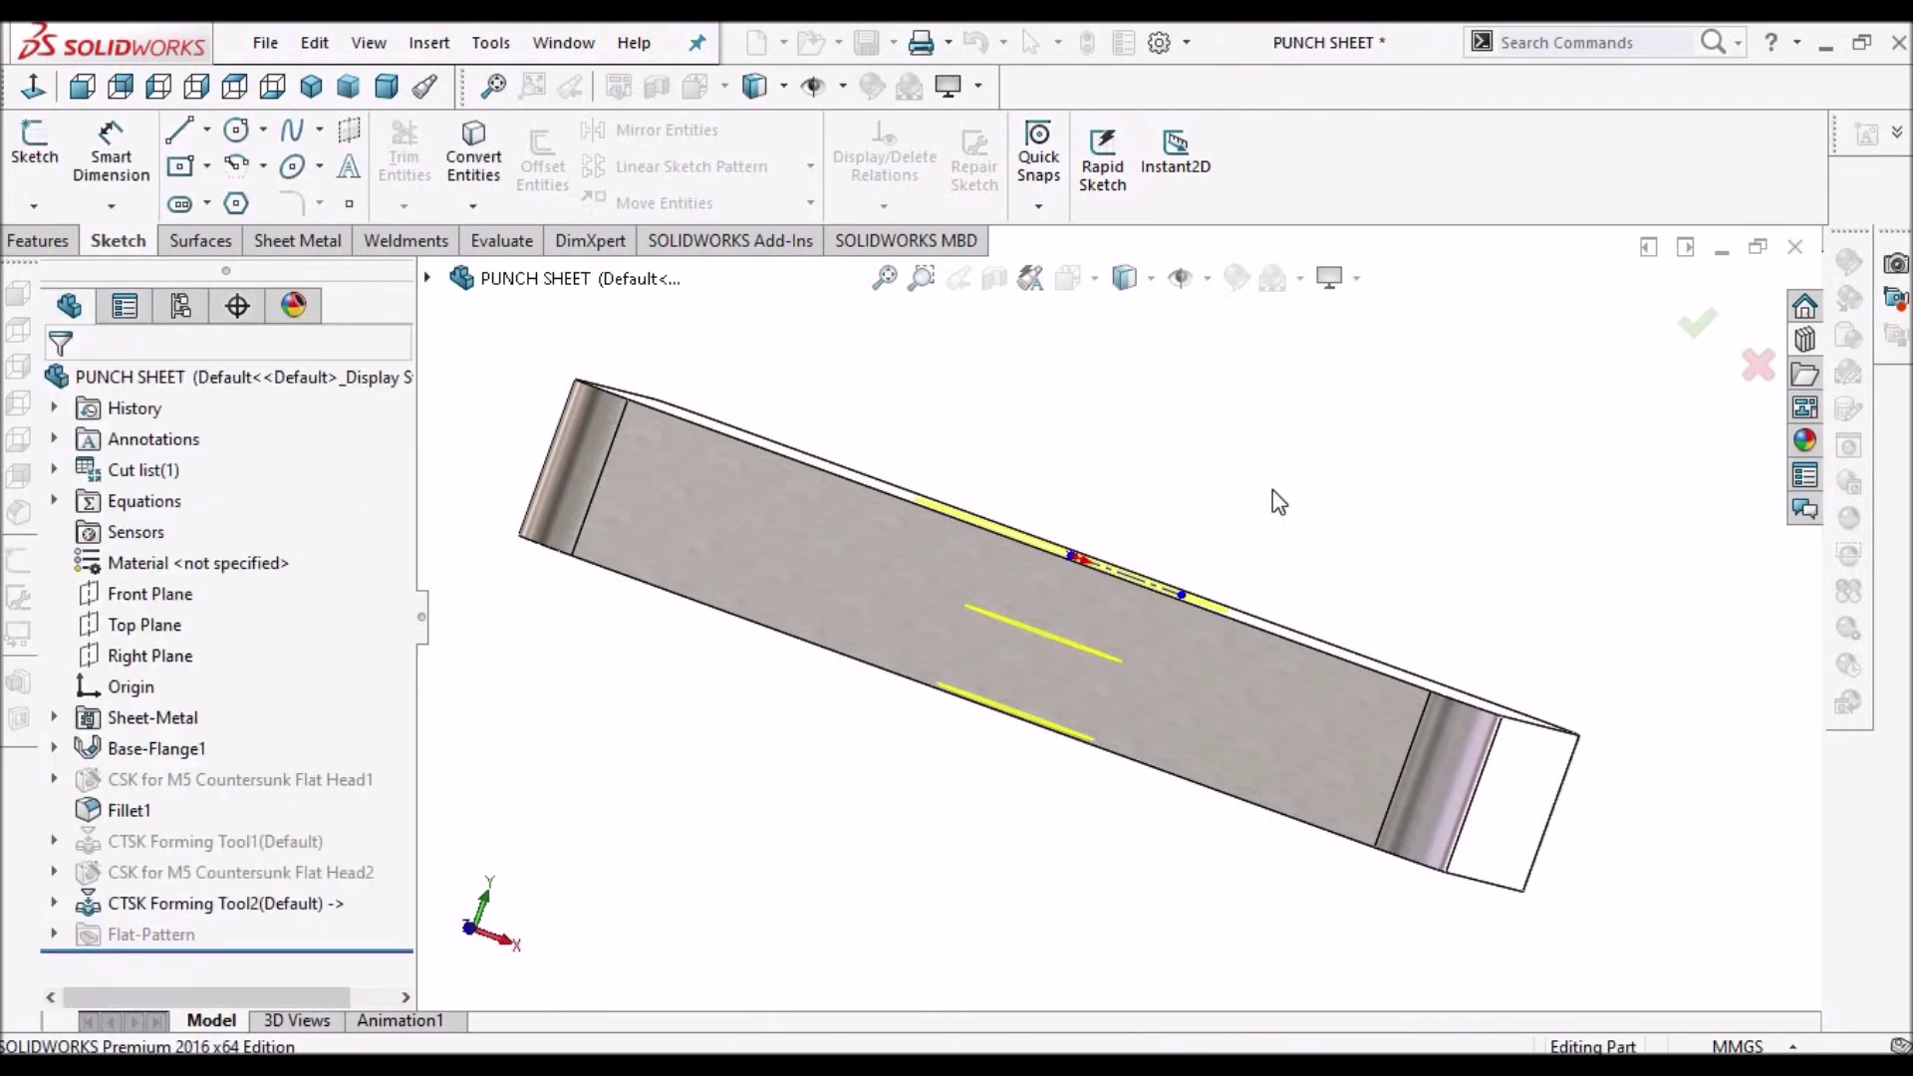
pyautogui.moveTo(1239, 648); pyautogui.dragTo(1257, 791, button='middle')
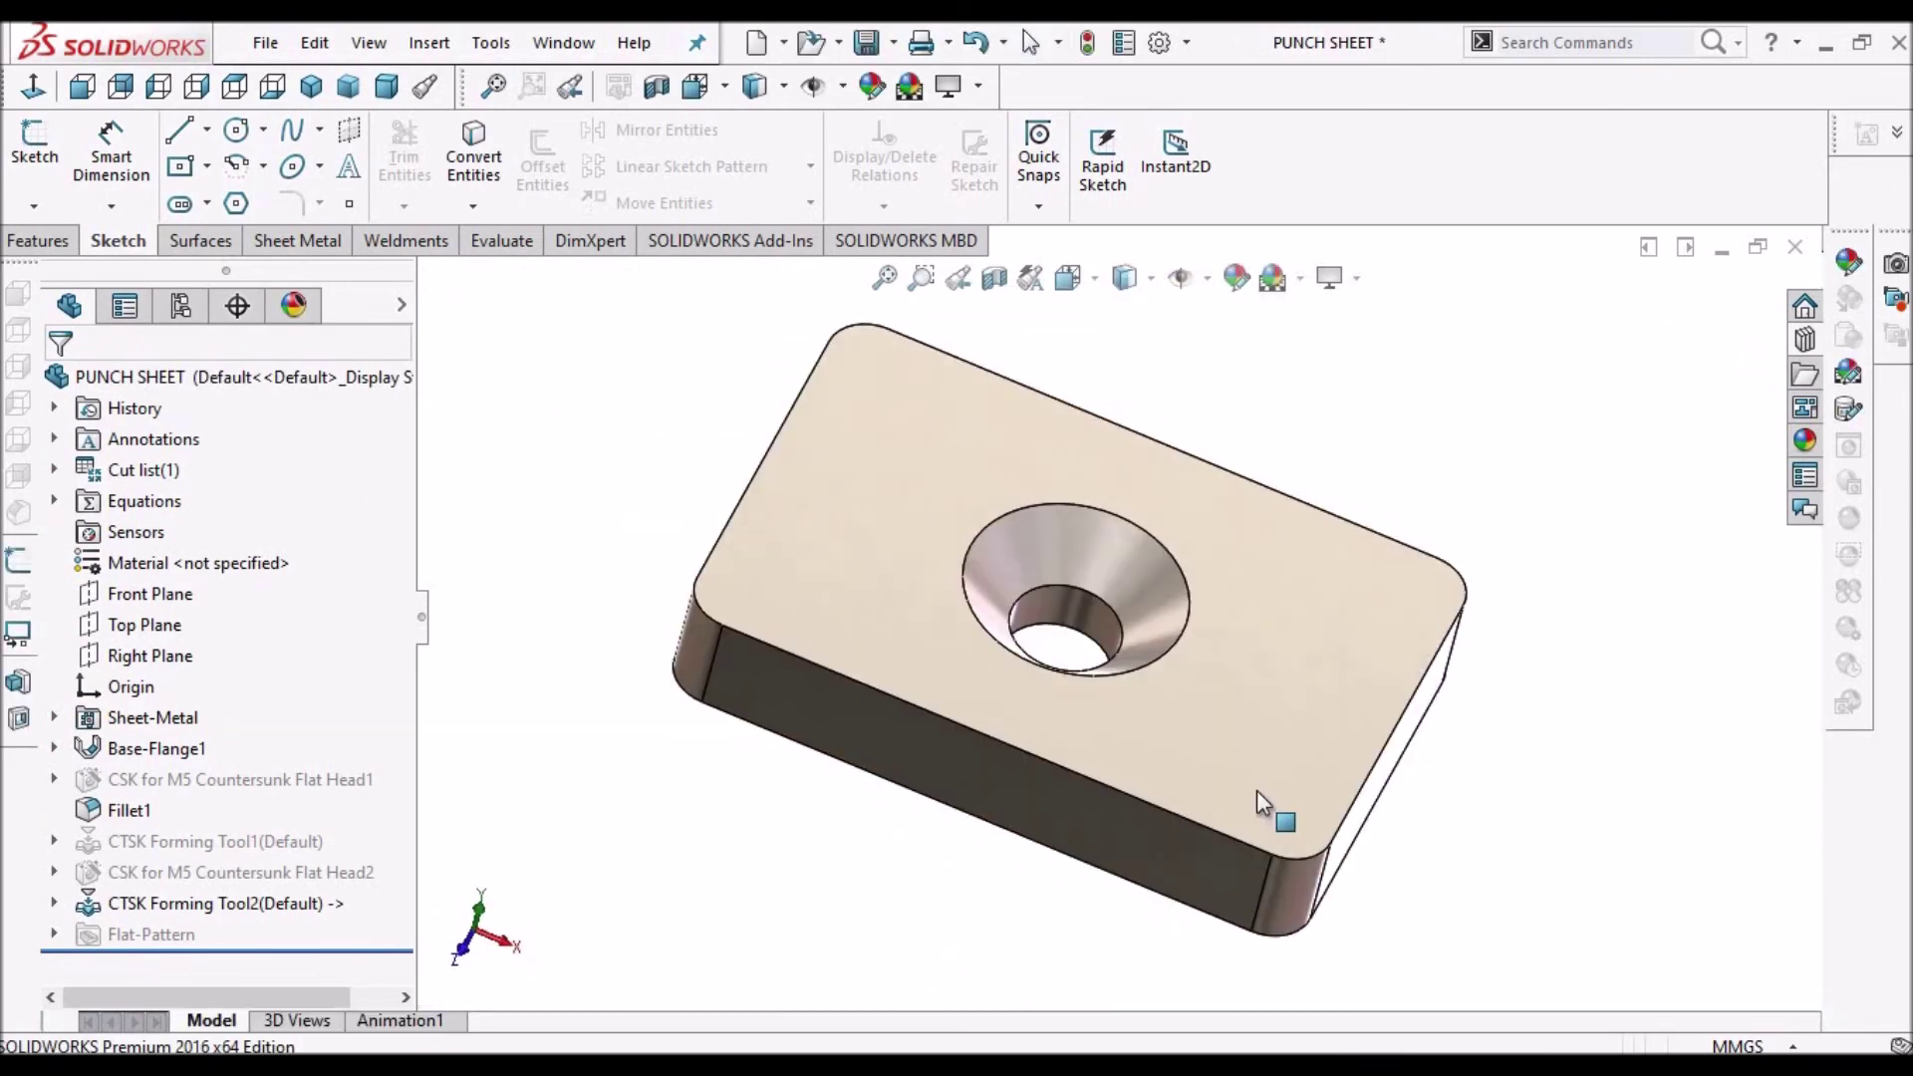
pyautogui.click(139, 595)
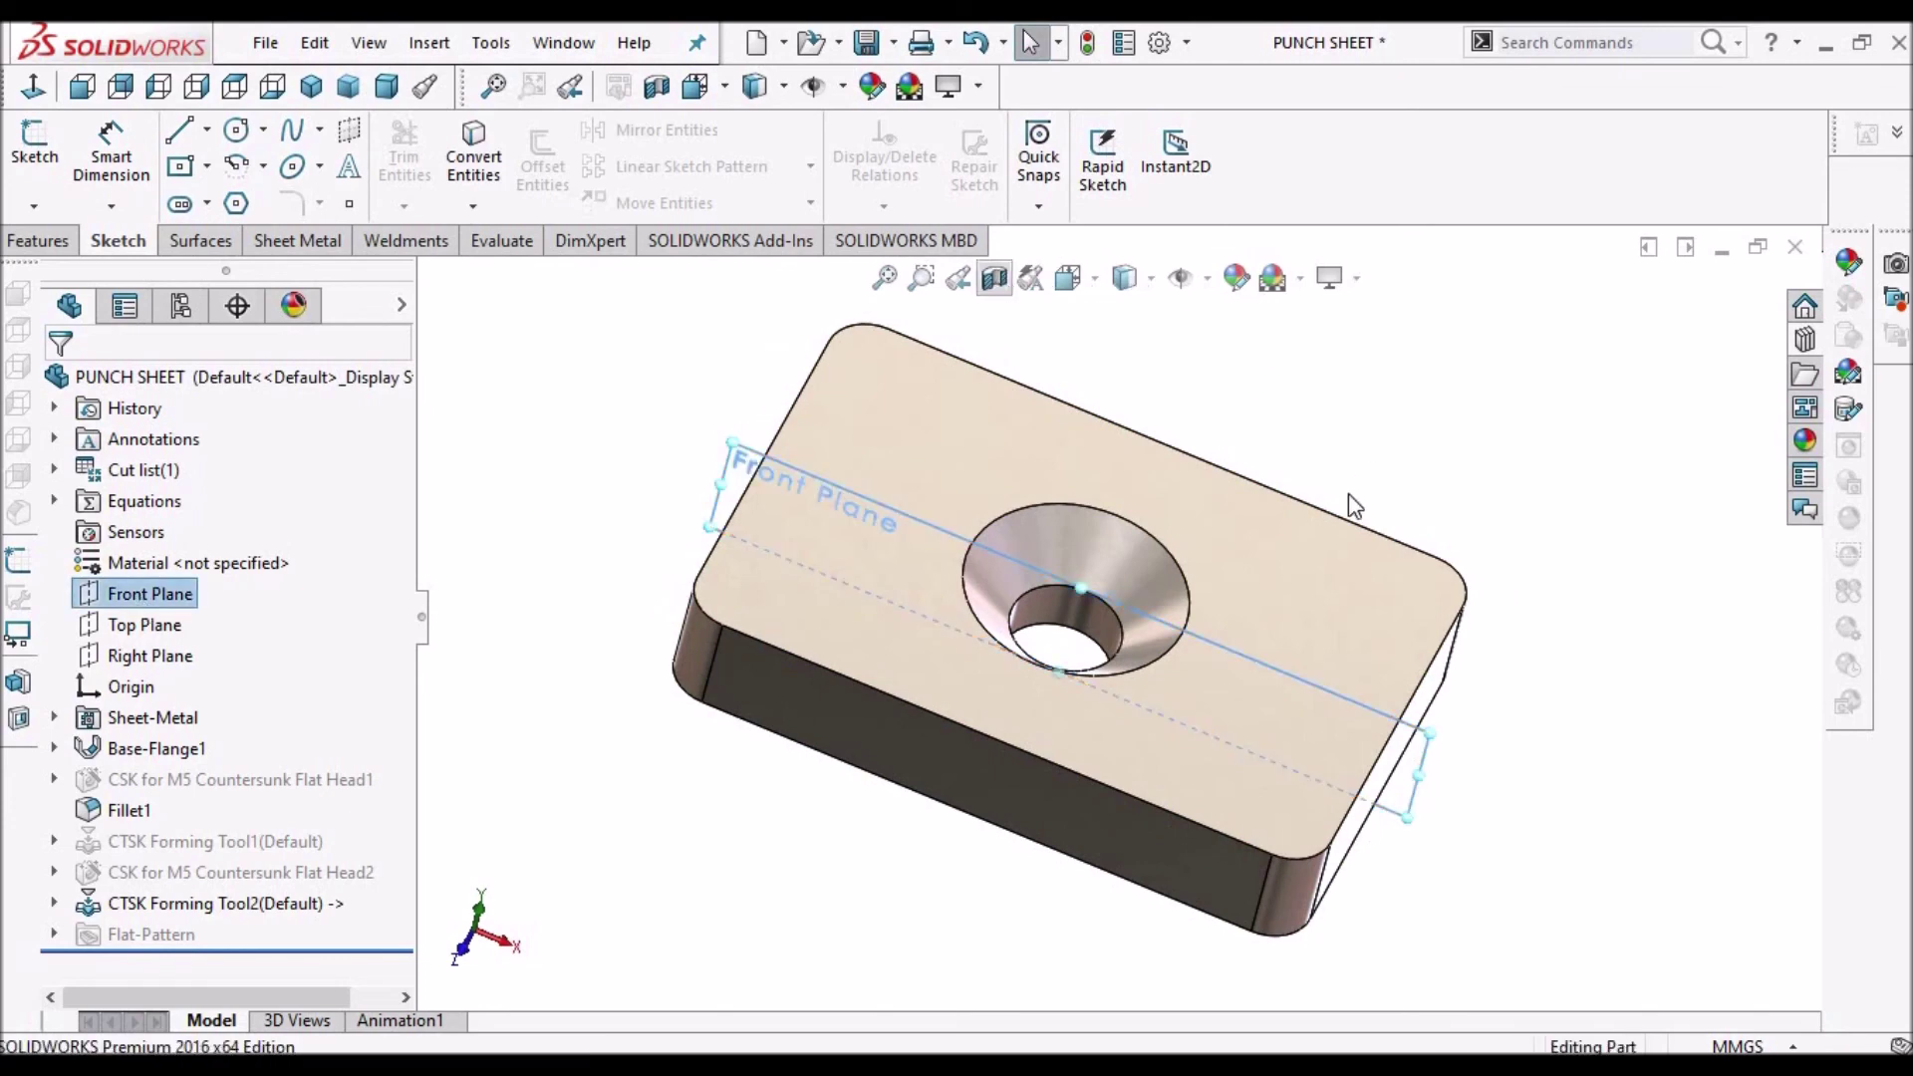
pyautogui.hotkey('ctrl', 'shift', 's')
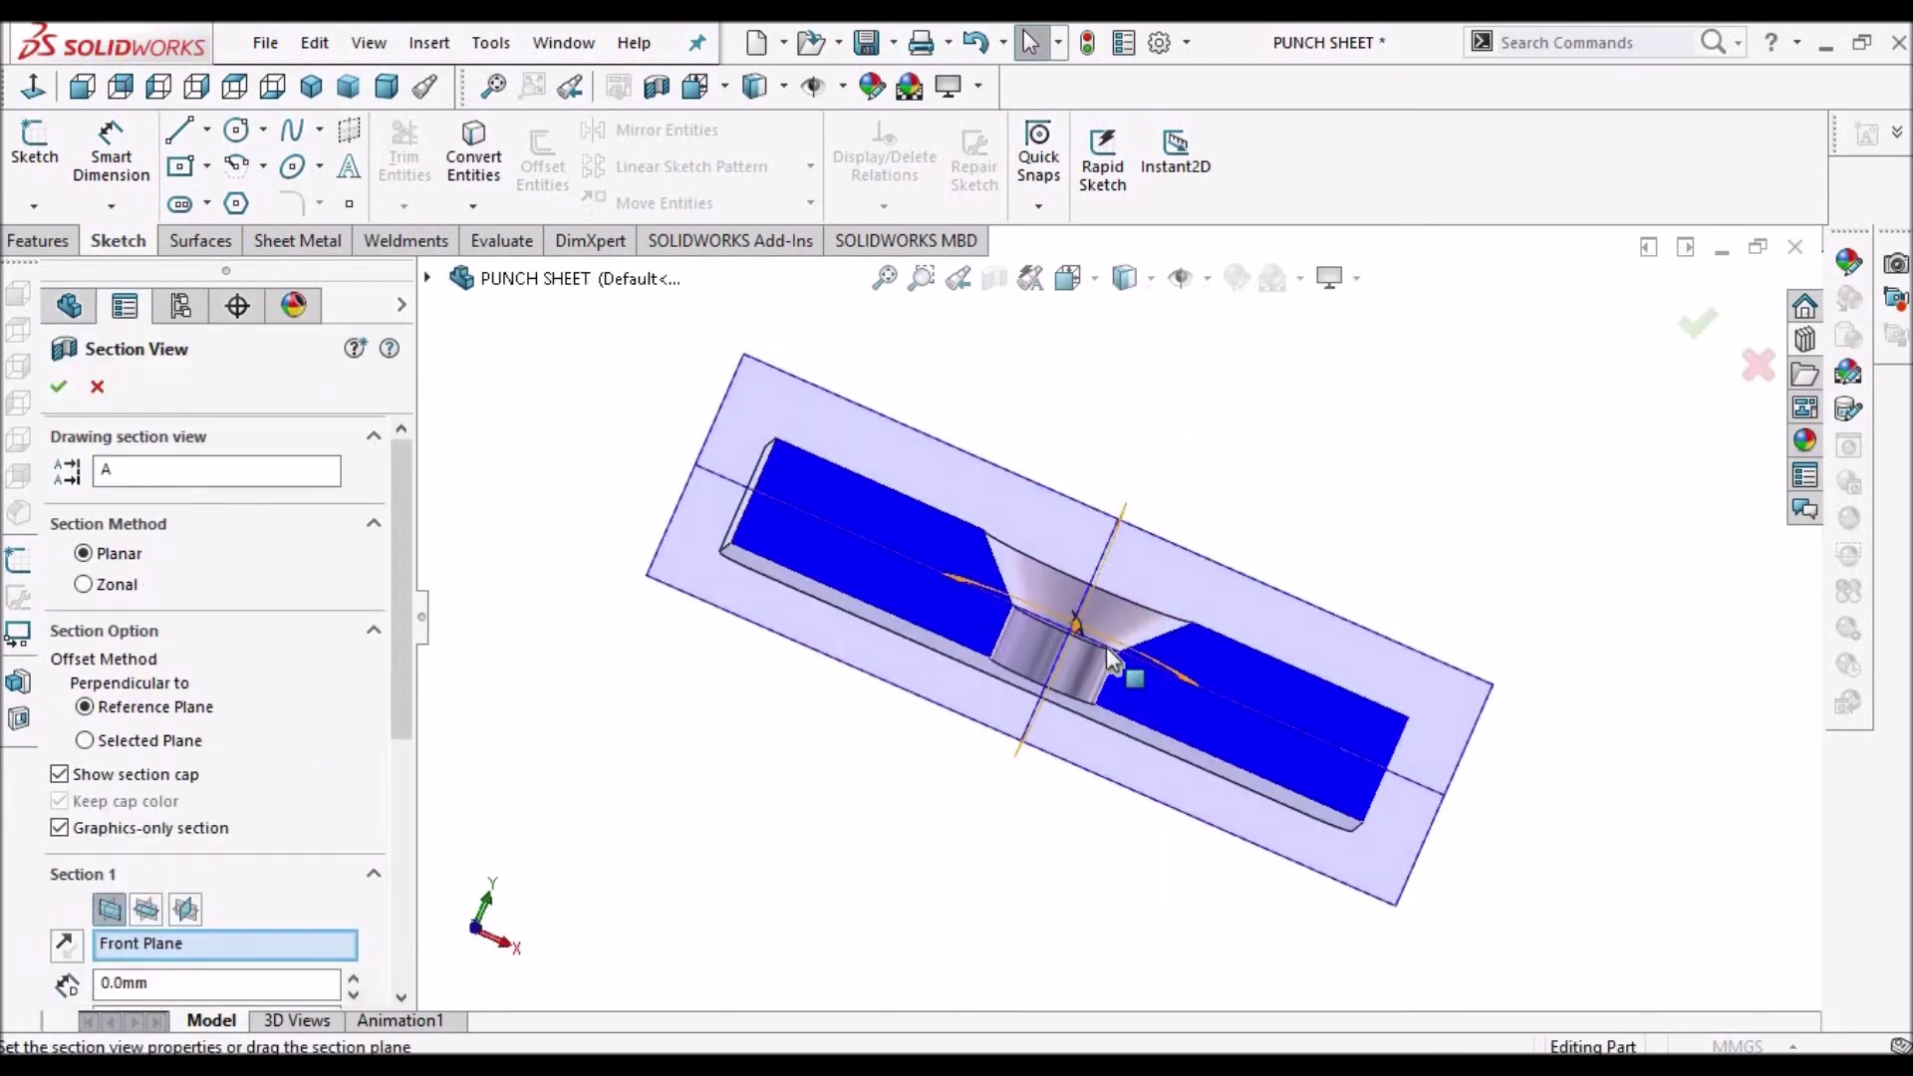
pyautogui.scroll(5, 1106, 648)
pyautogui.moveTo(1106, 648); pyautogui.dragTo(989, 767, button='middle')
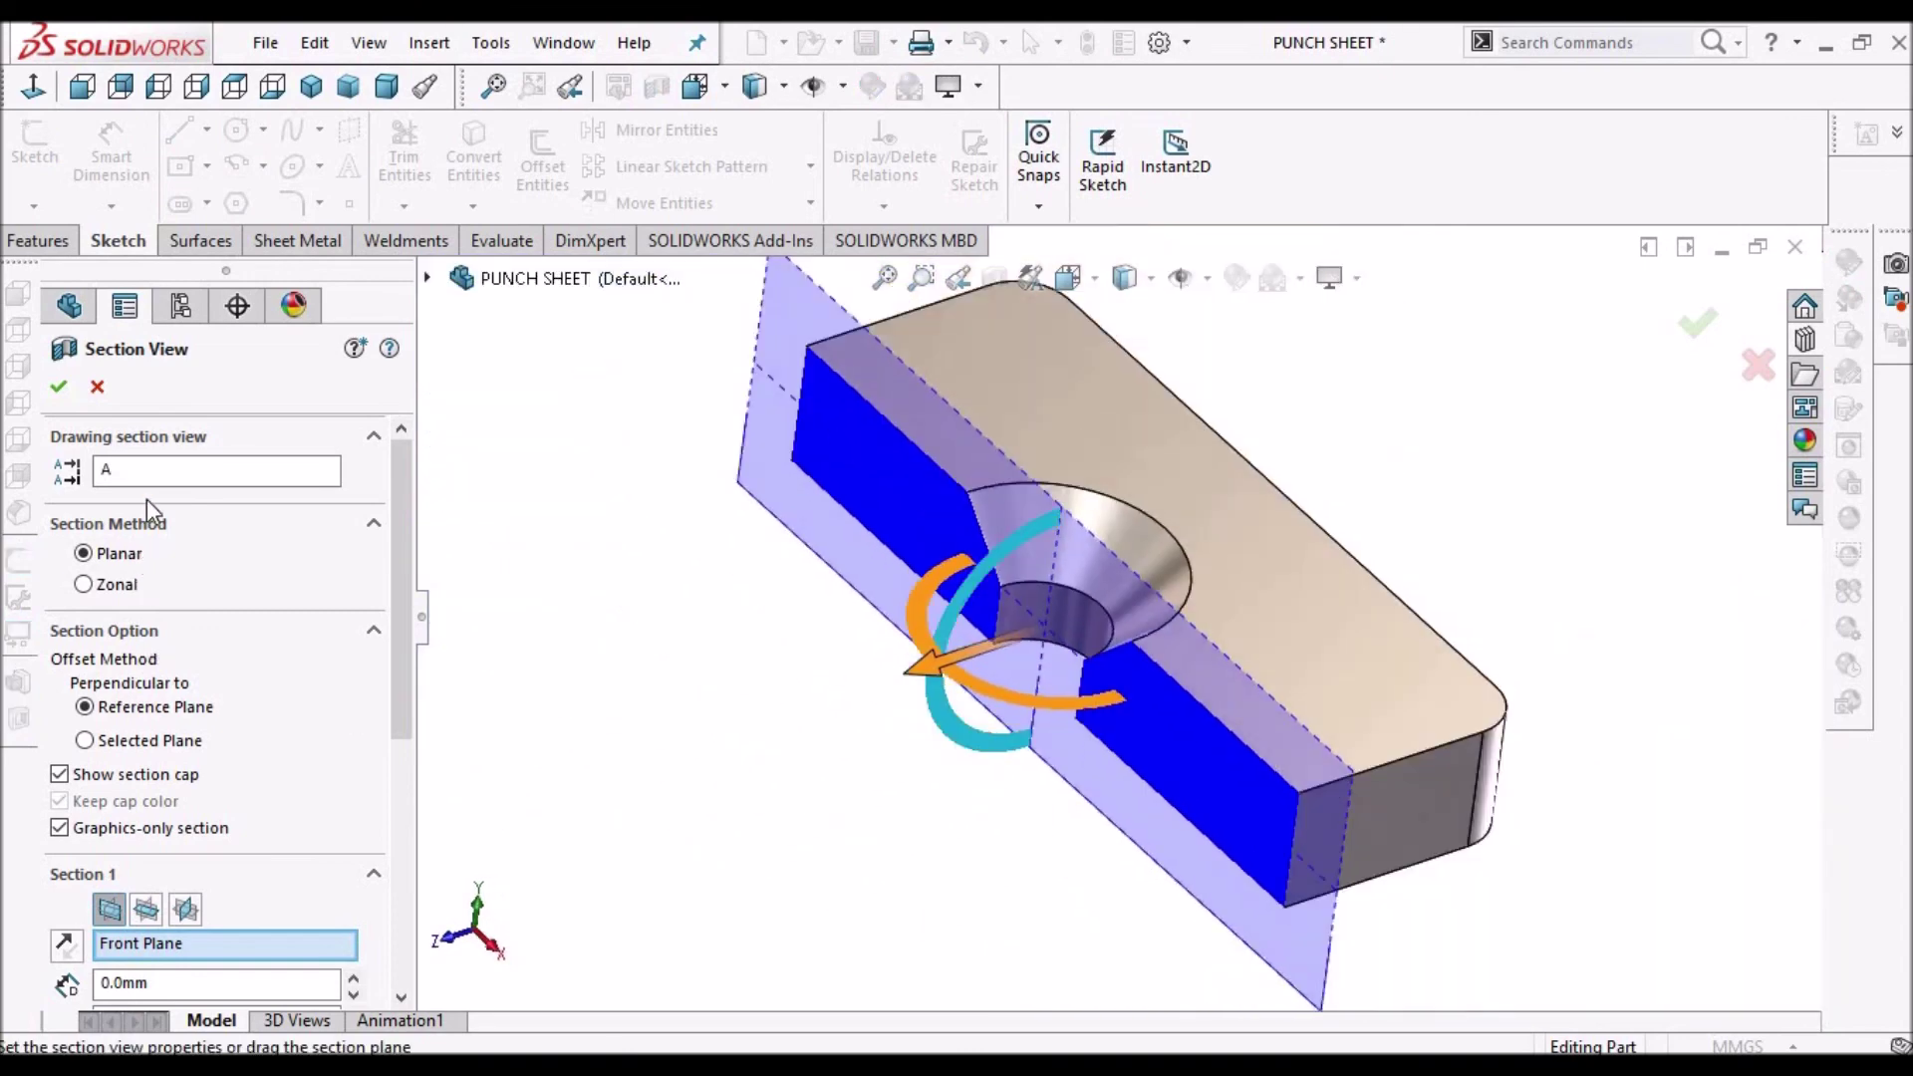
pyautogui.press('Escape')
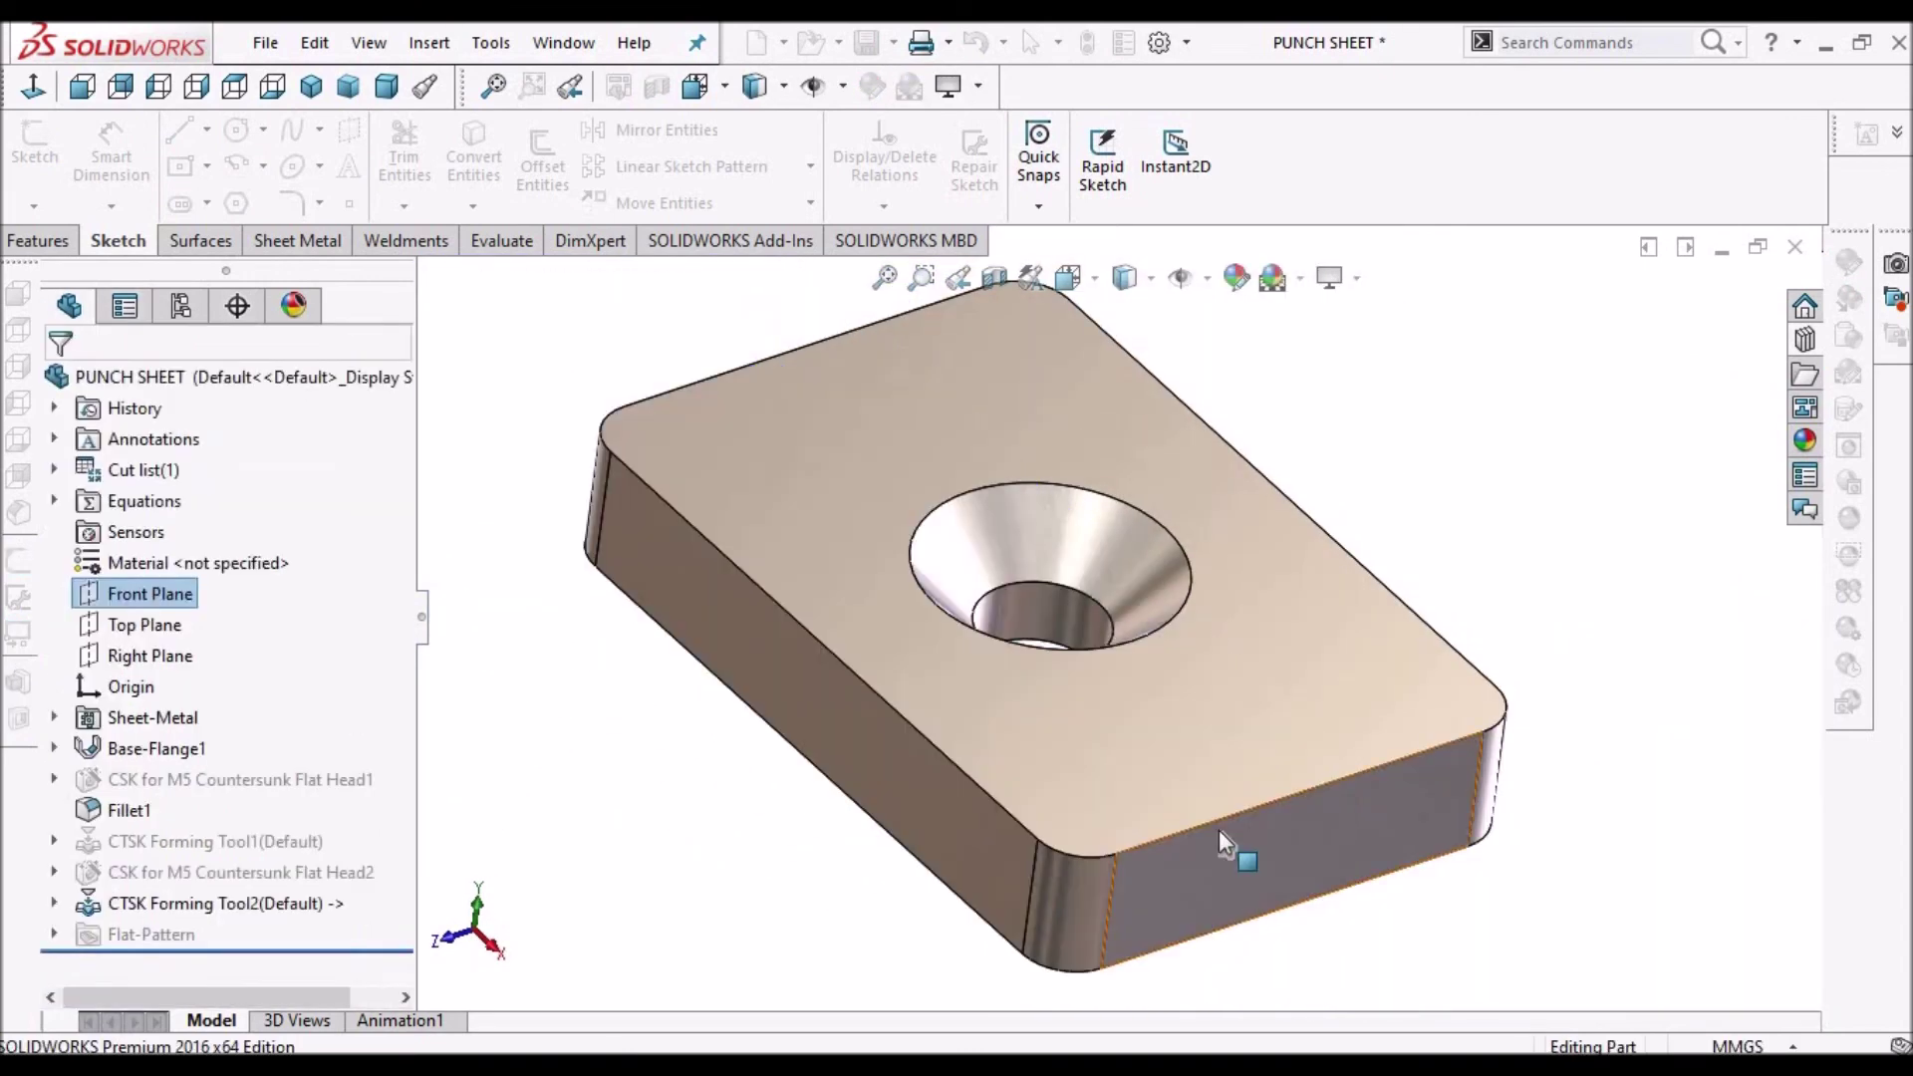
pyautogui.moveTo(1040, 652); pyautogui.dragTo(697, 822, button='middle')
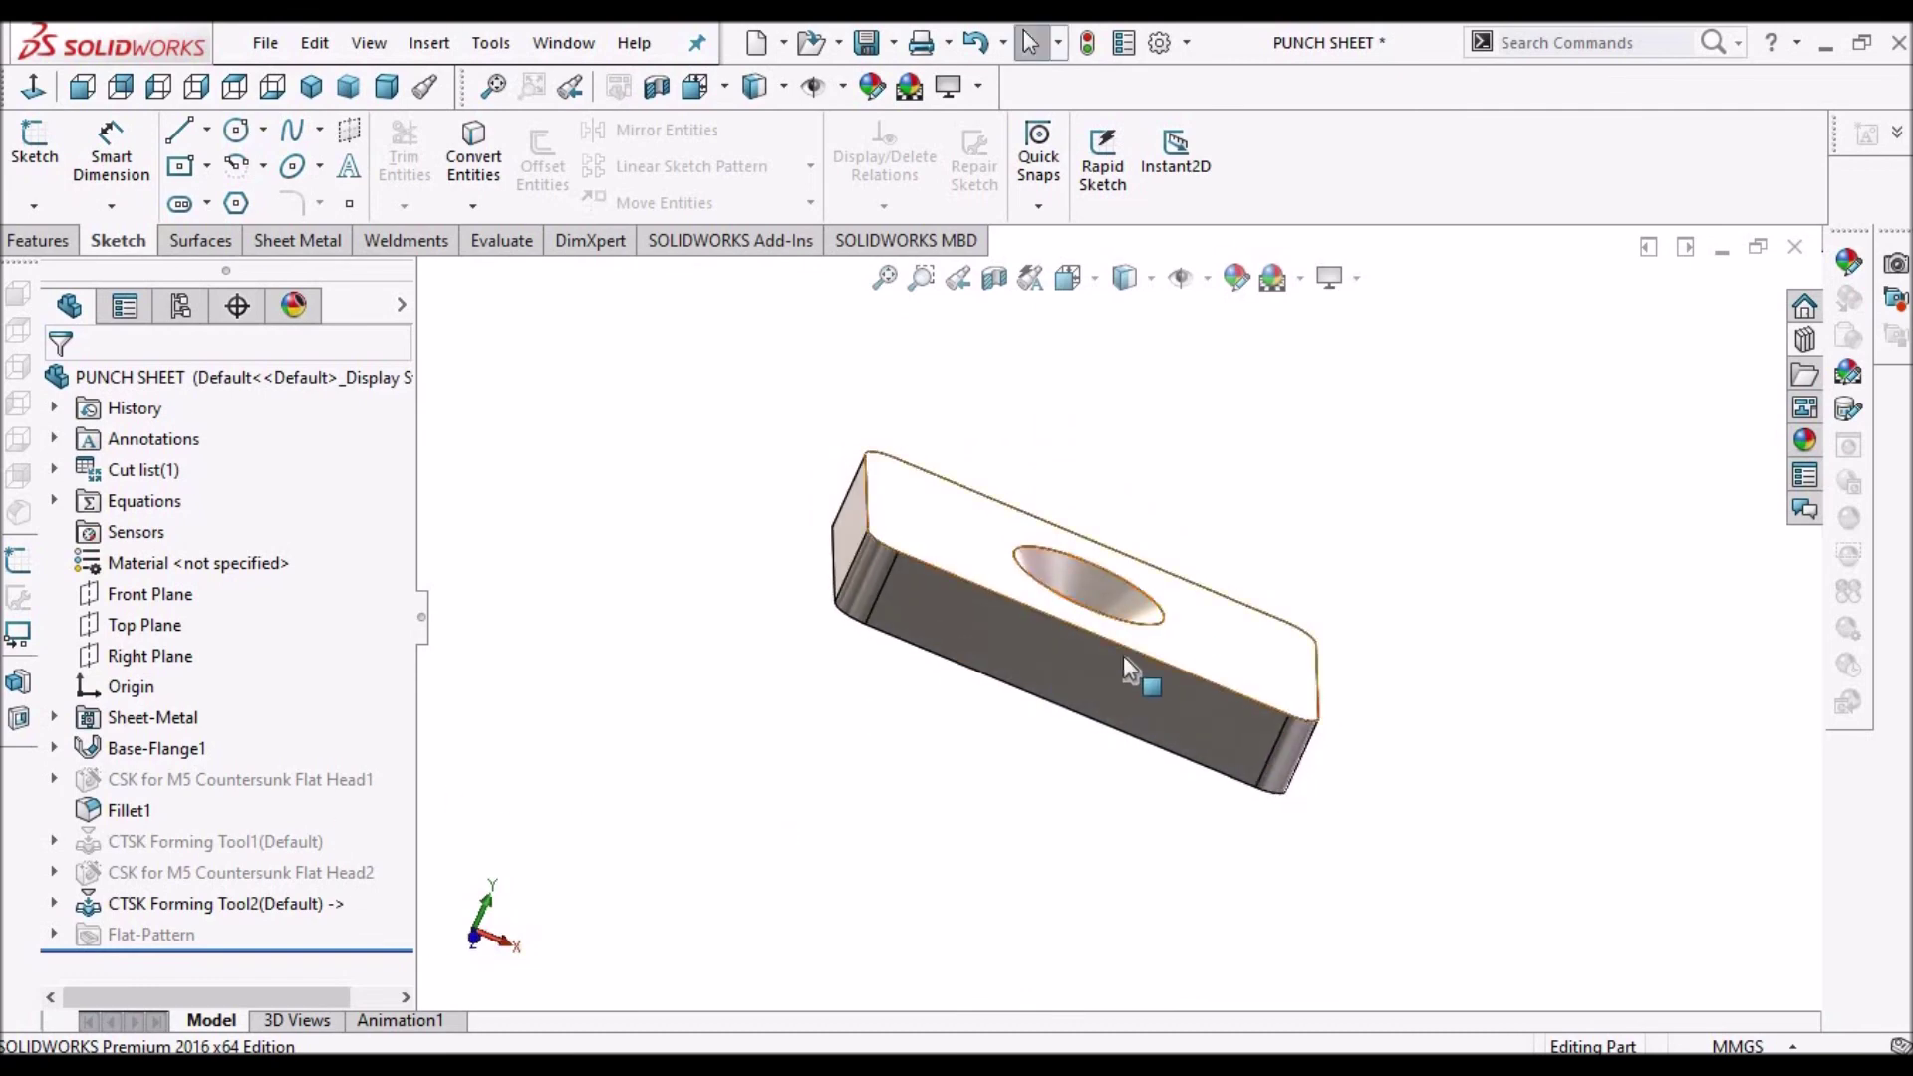
pyautogui.moveTo(1136, 675); pyautogui.dragTo(864, 777, button='middle')
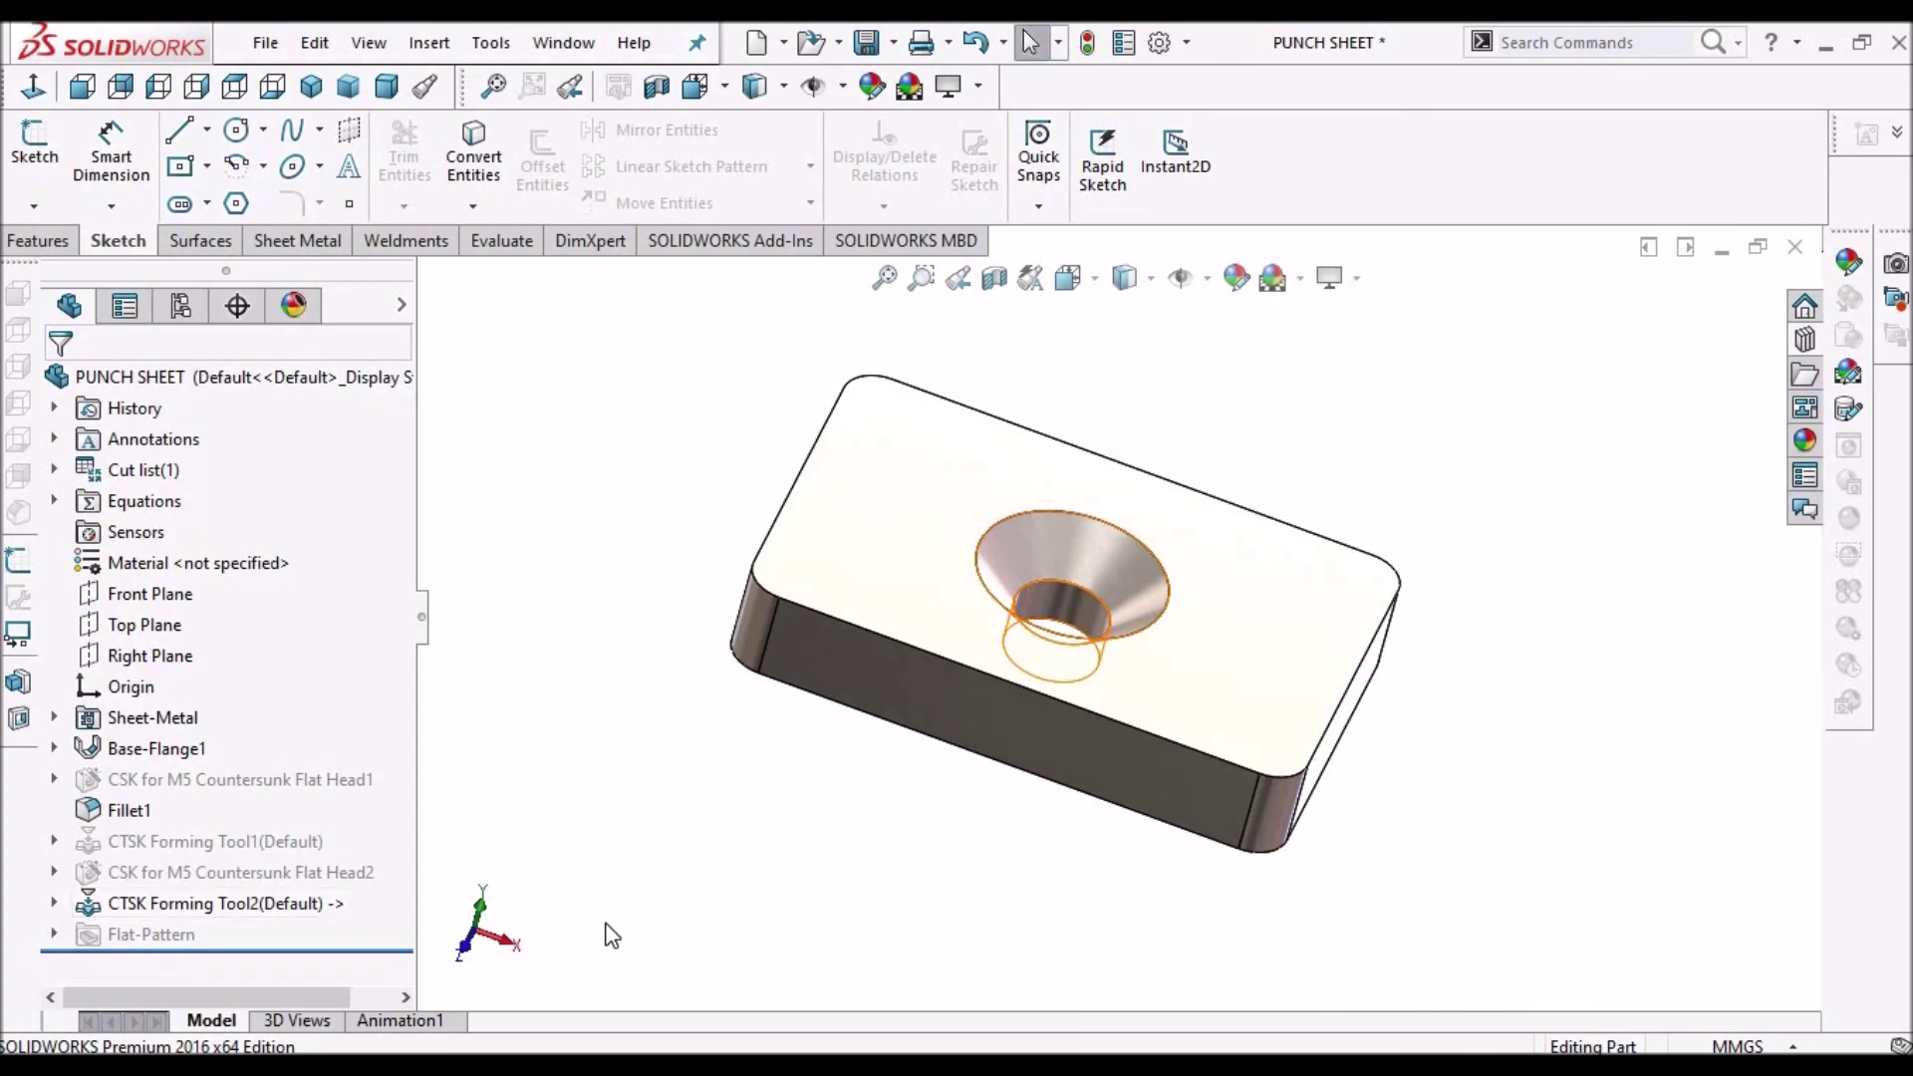